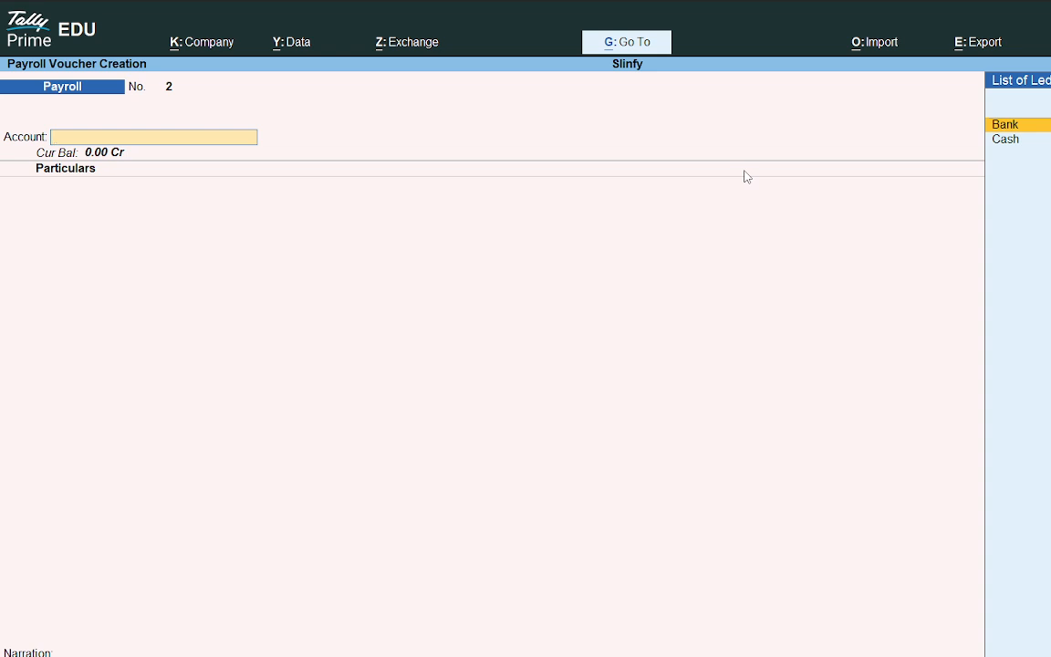
Step: Switch the voucher type to Purchase and open the '18th june Purchase Voucher 1' PDF from the Finance task folder
key("F9")
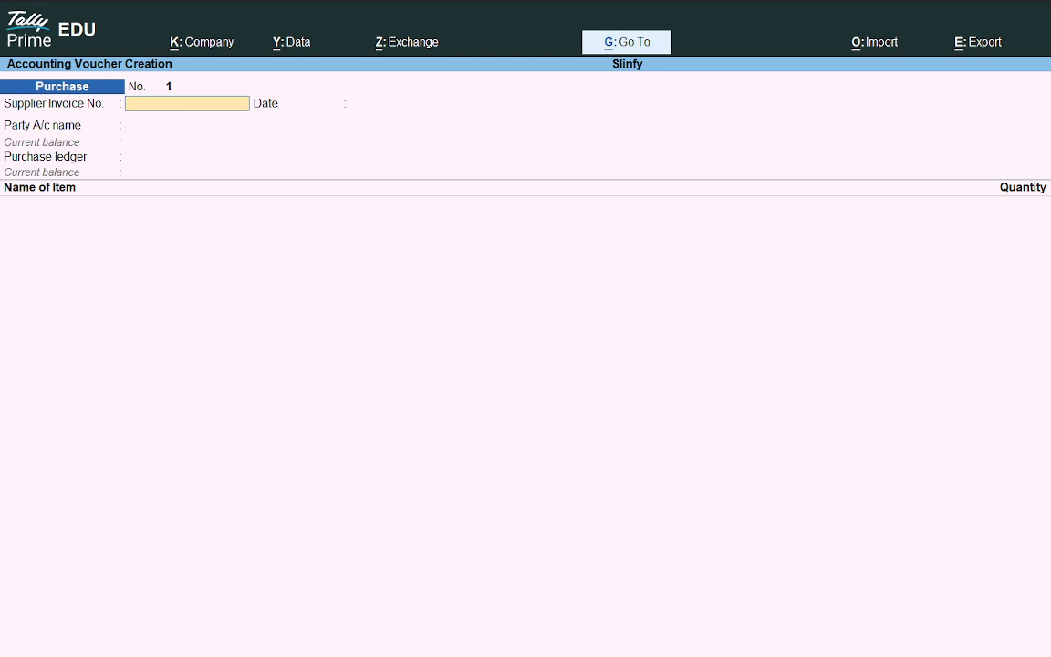
key("super+e")
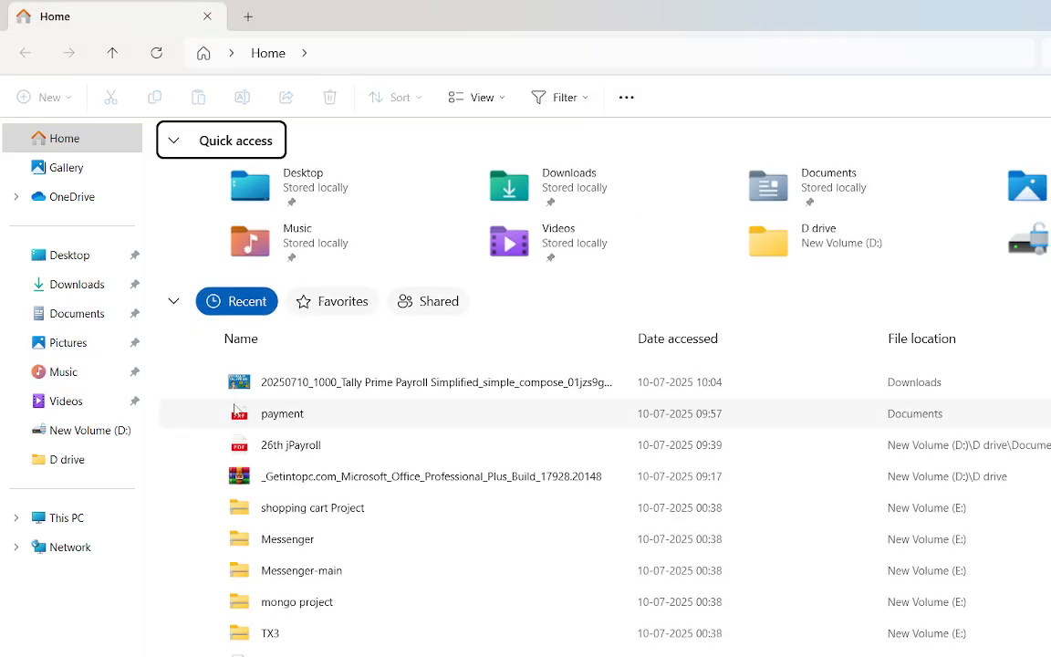
left_click(273, 456)
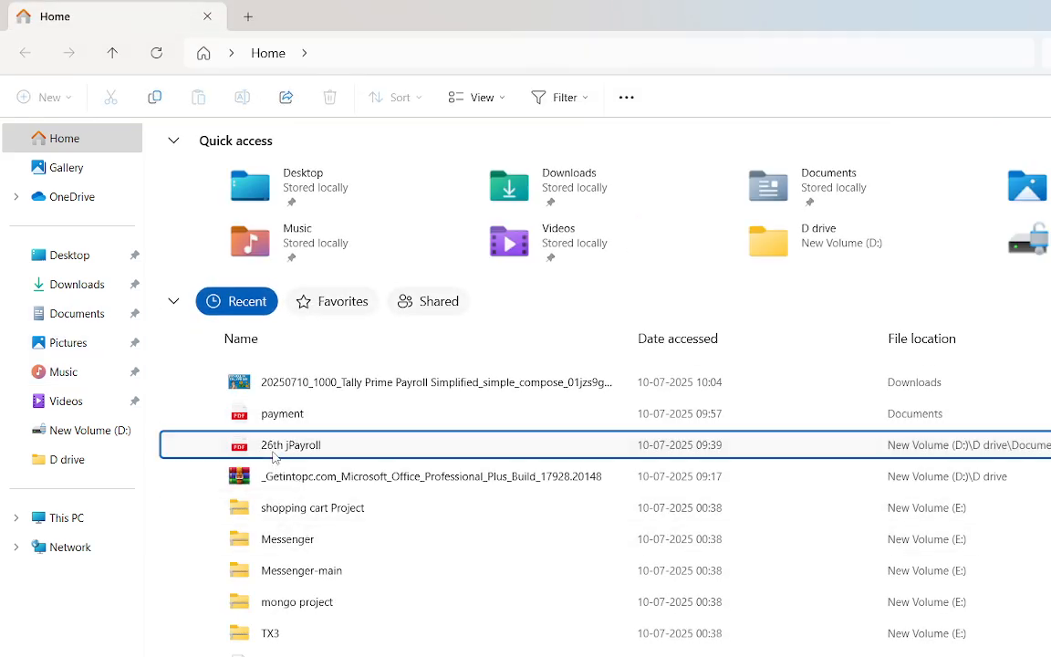
right_click(273, 456)
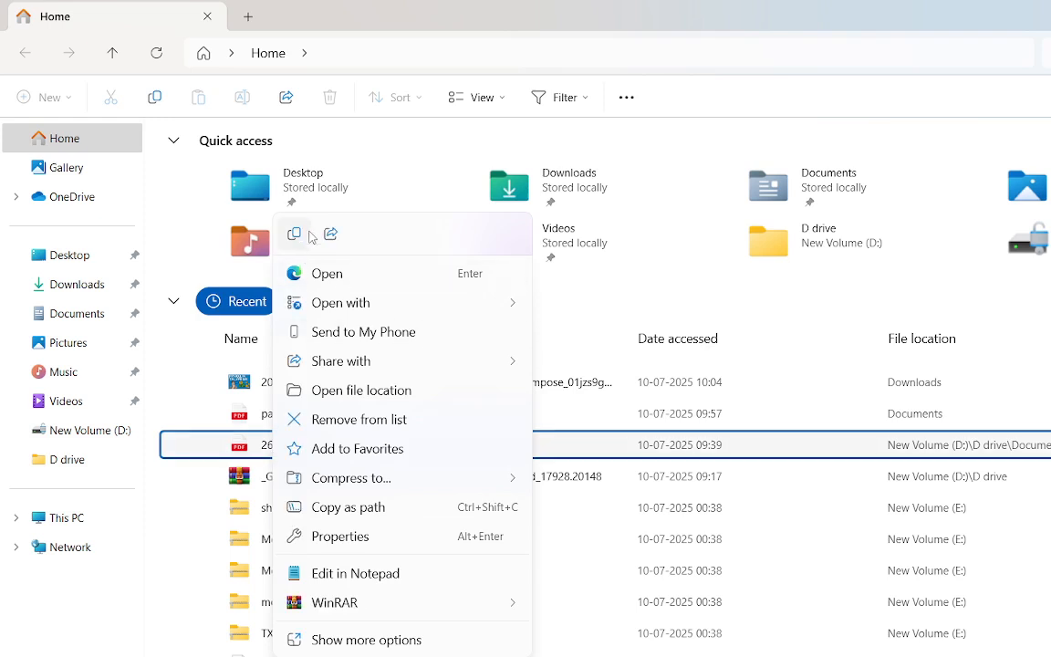
left_click(329, 389)
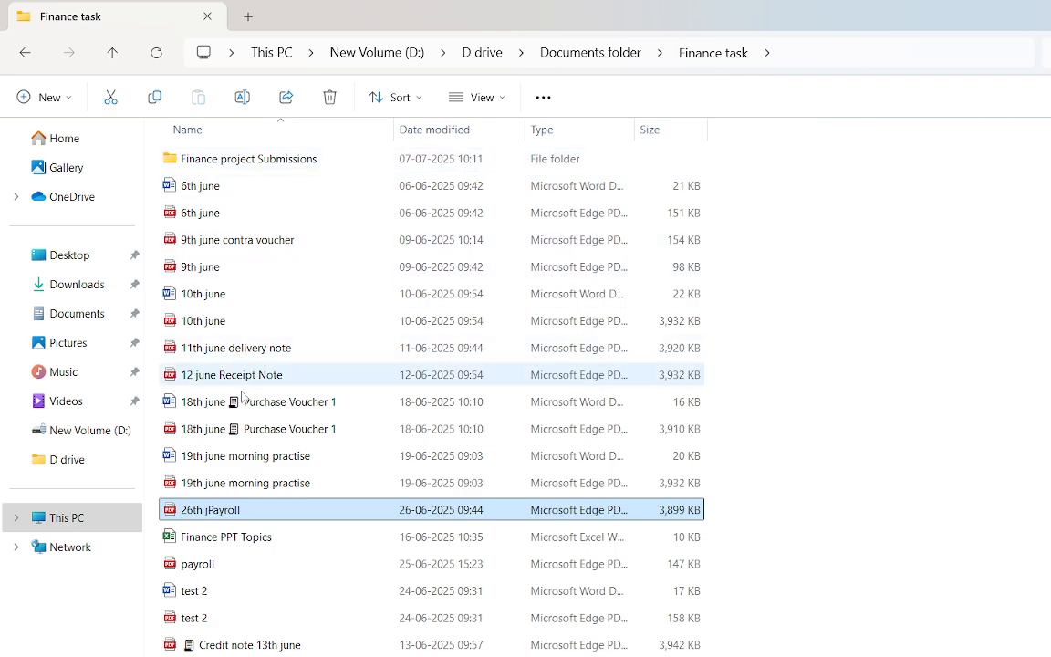
double_click(246, 427)
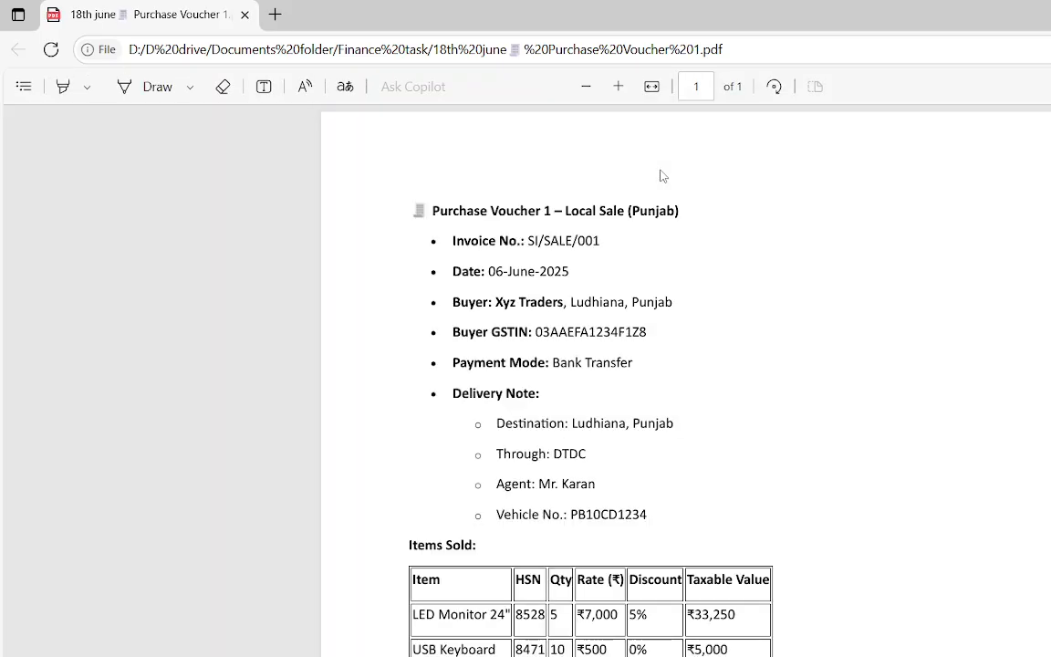
Step: Copy the invoice number SI/SALE/001 from the PDF into the Supplier Invoice No. field and accept the voucher date
scroll(661, 176, "down", 5)
scroll(663, 176, "up", 4)
scroll(588, 245, "up", 3)
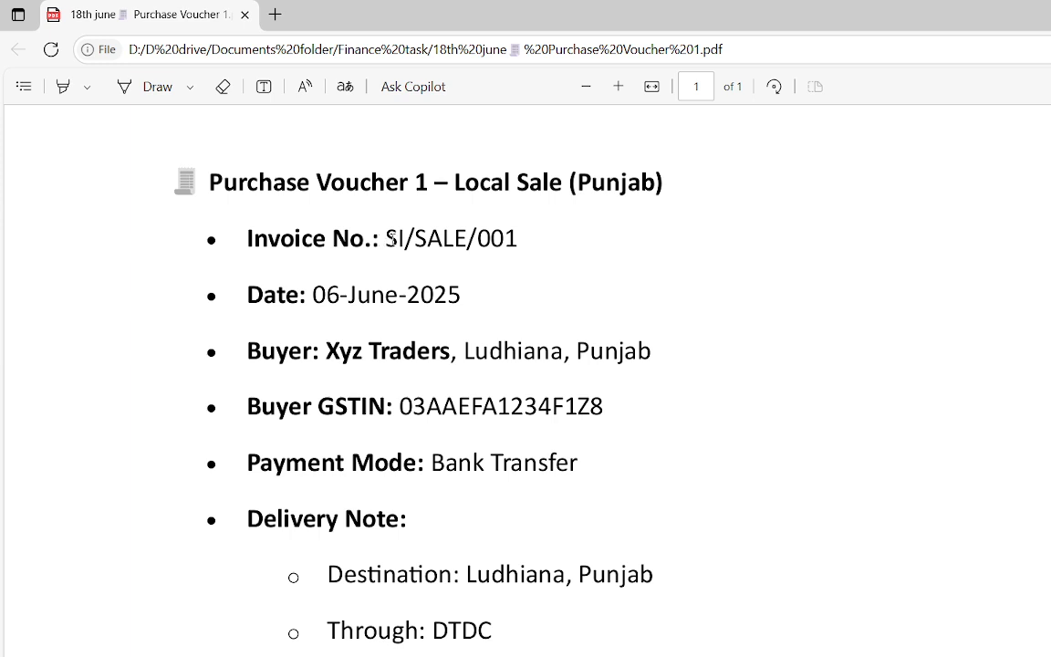
left_click_drag(382, 238, 519, 243)
key("ctrl+c")
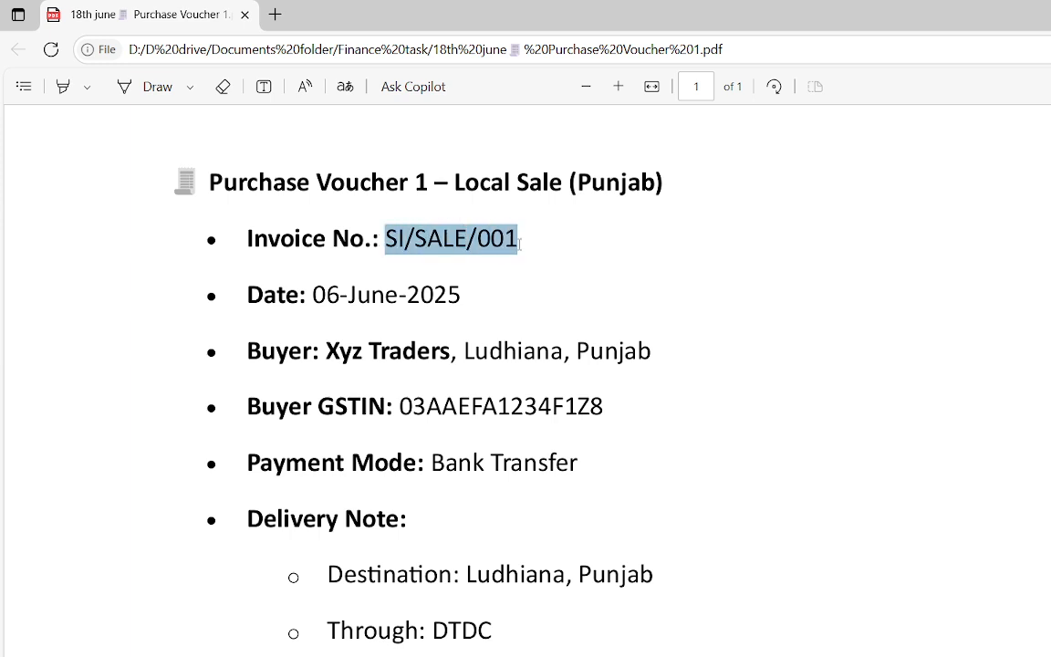
key("alt+Tab")
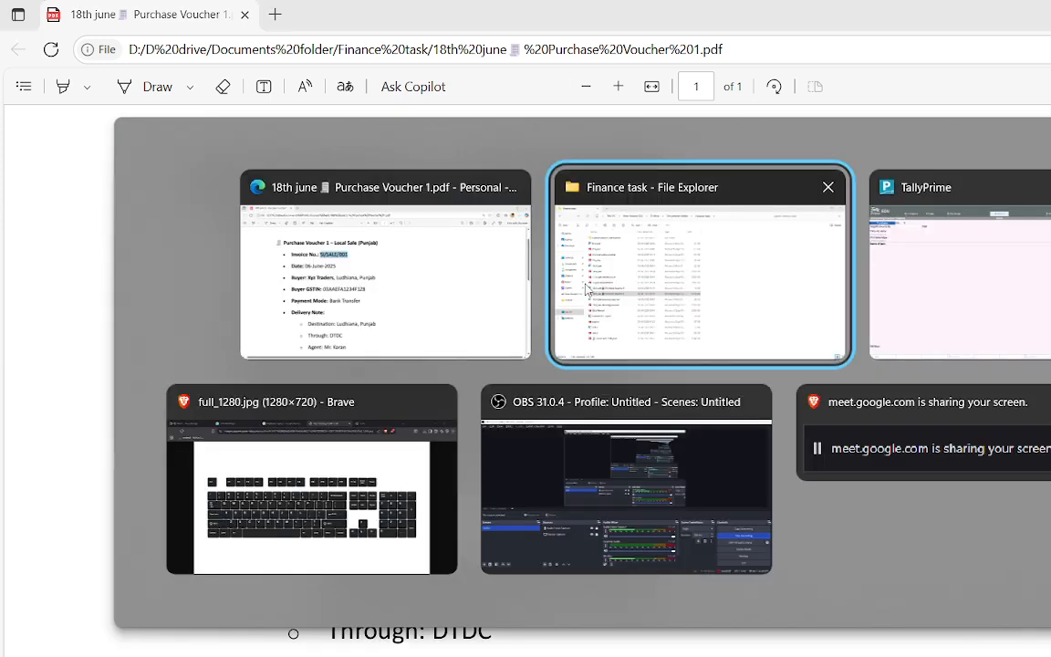
left_click(898, 264)
key("ctrl+v")
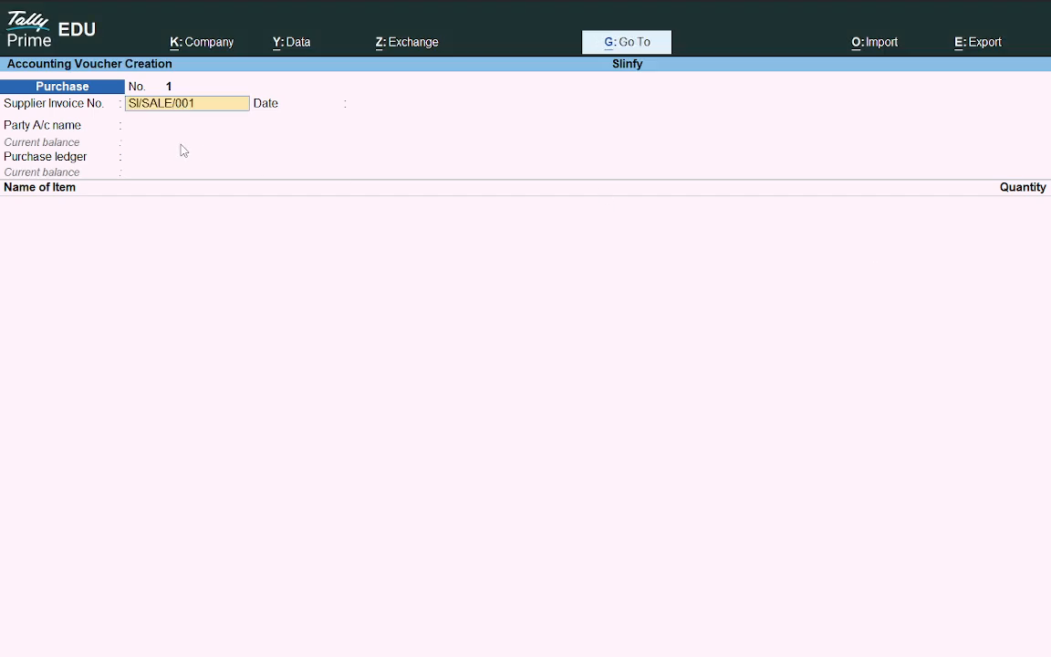
key("Return")
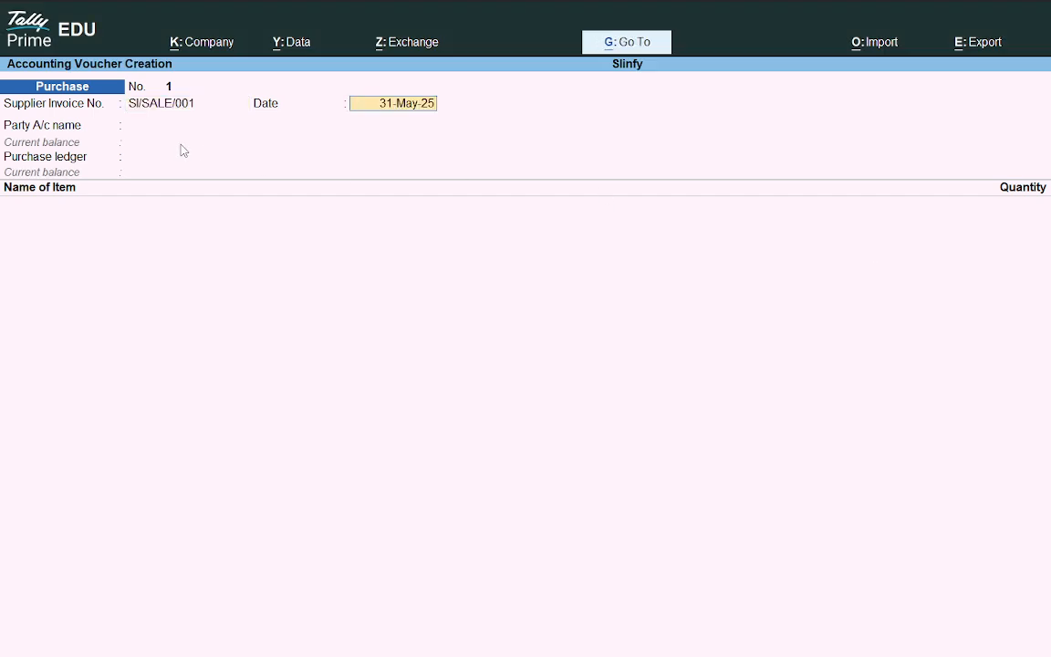
key("Return")
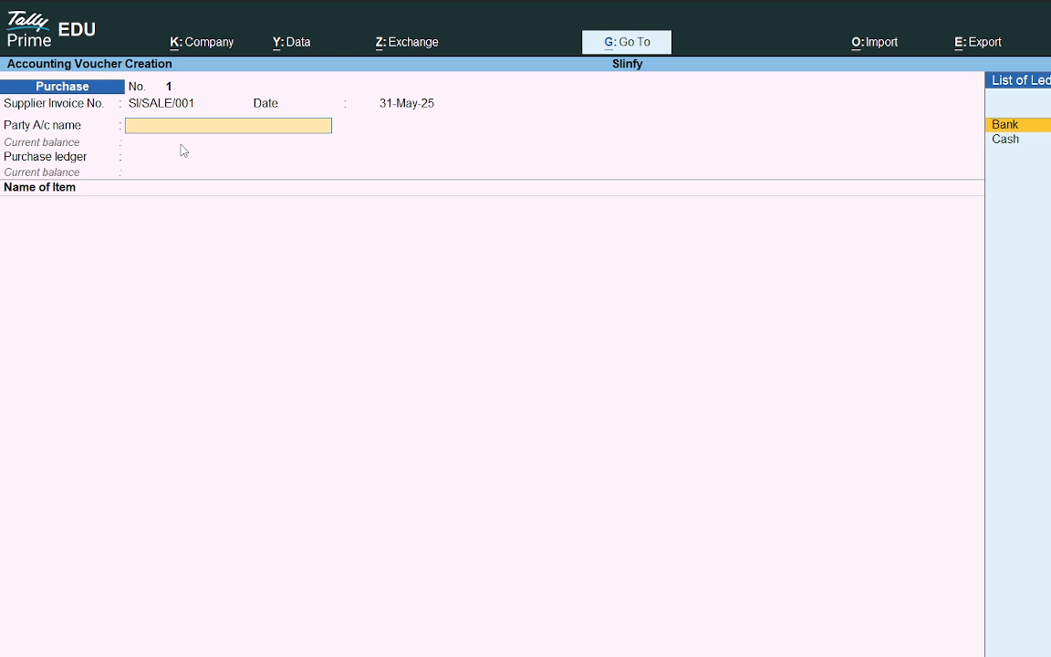
Step: Create a new party ledger named 'Xyz Traders, Ludhiana, Punjab', copying the buyer line from the PDF
key("alt+c")
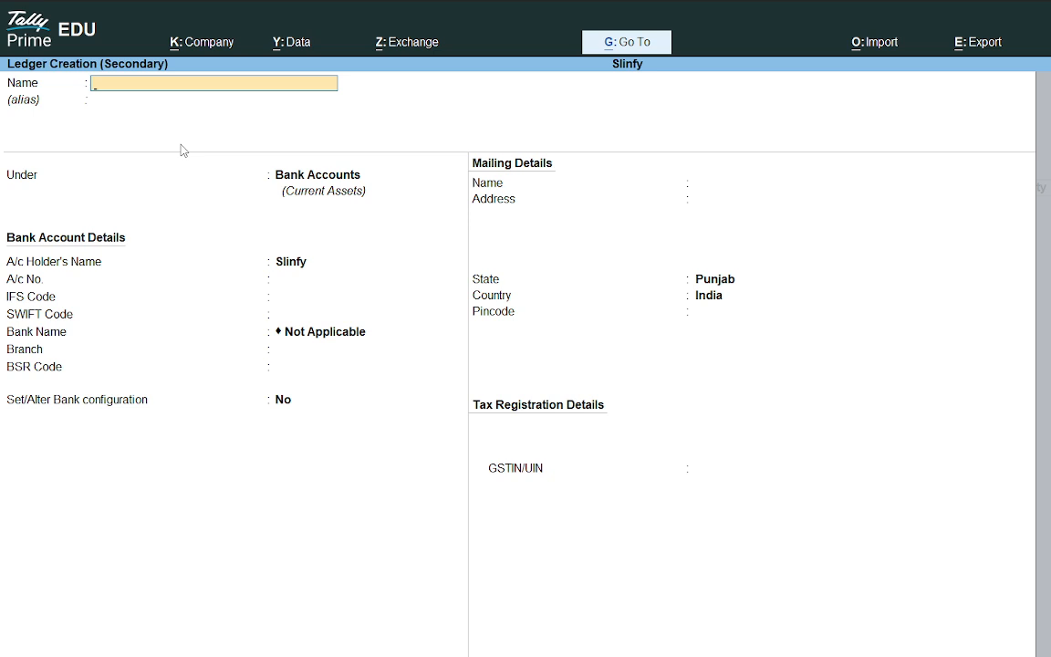
key("alt+Tab")
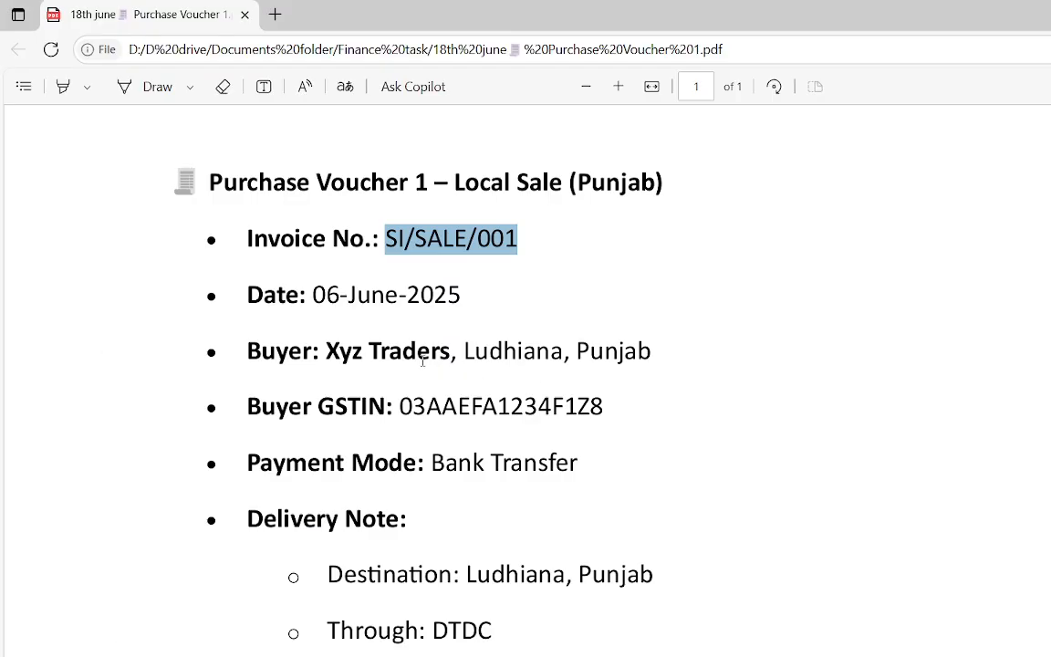
left_click(383, 363)
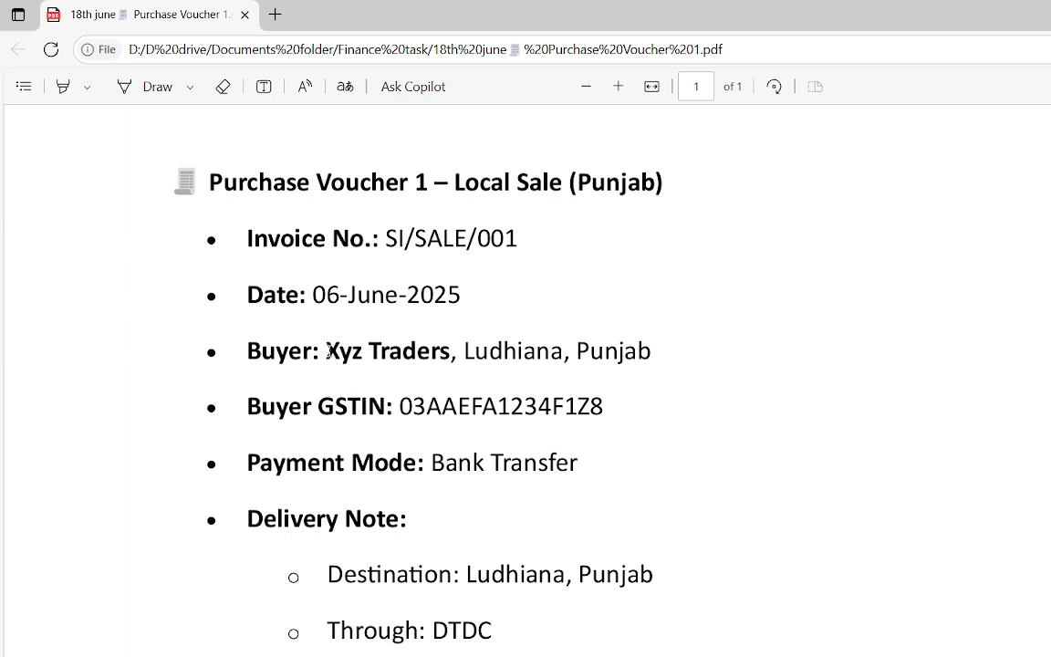
scroll(329, 352, "up", 1)
scroll(317, 309, "down", 2)
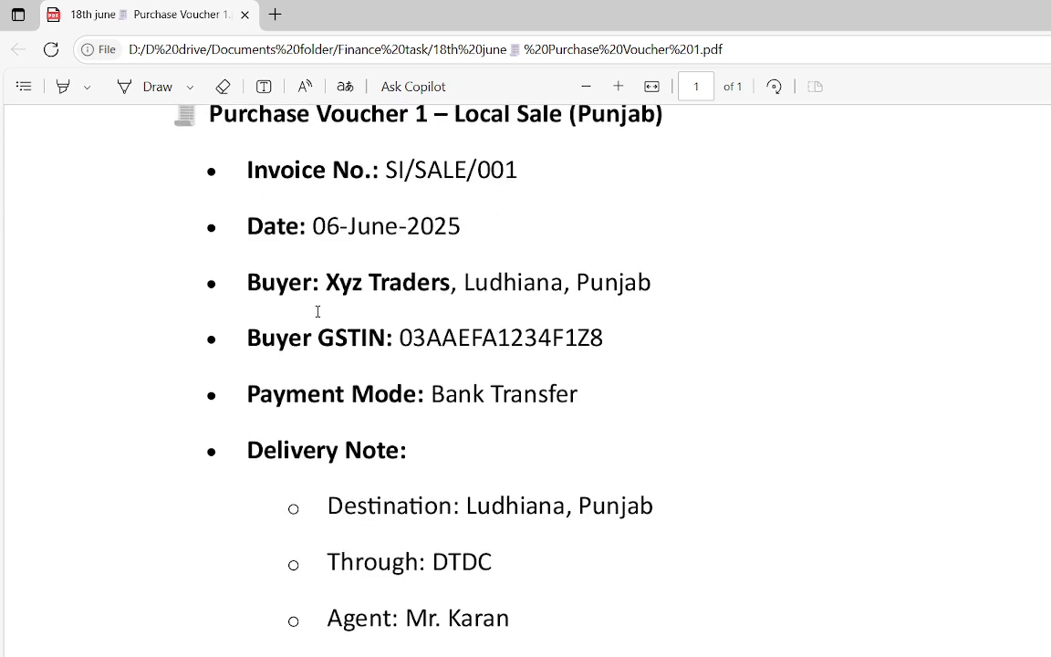
left_click_drag(324, 282, 670, 286)
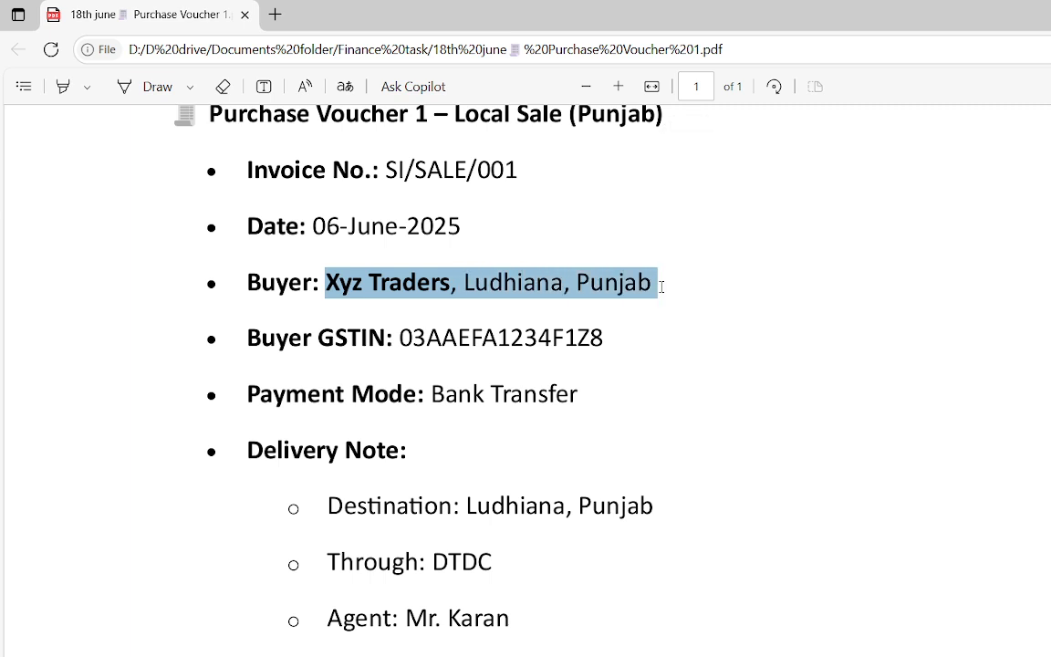
key("ctrl+c")
key("alt+Tab")
key("ctrl+alt+v")
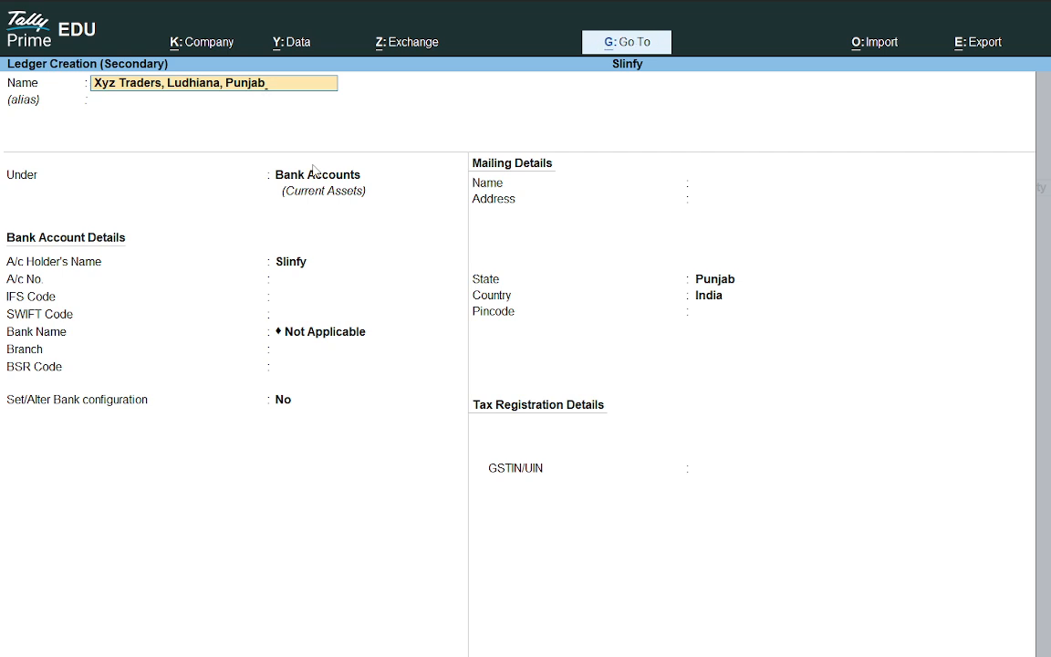
key("Return")
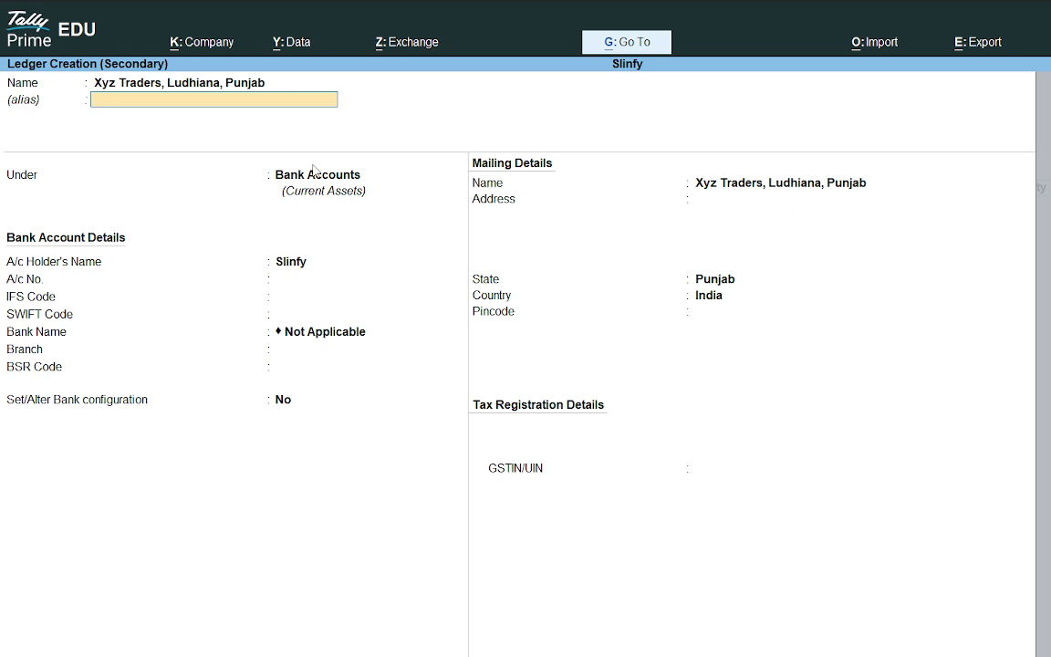
Step: Set the new ledger's group to Sundry Creditors
key("Return")
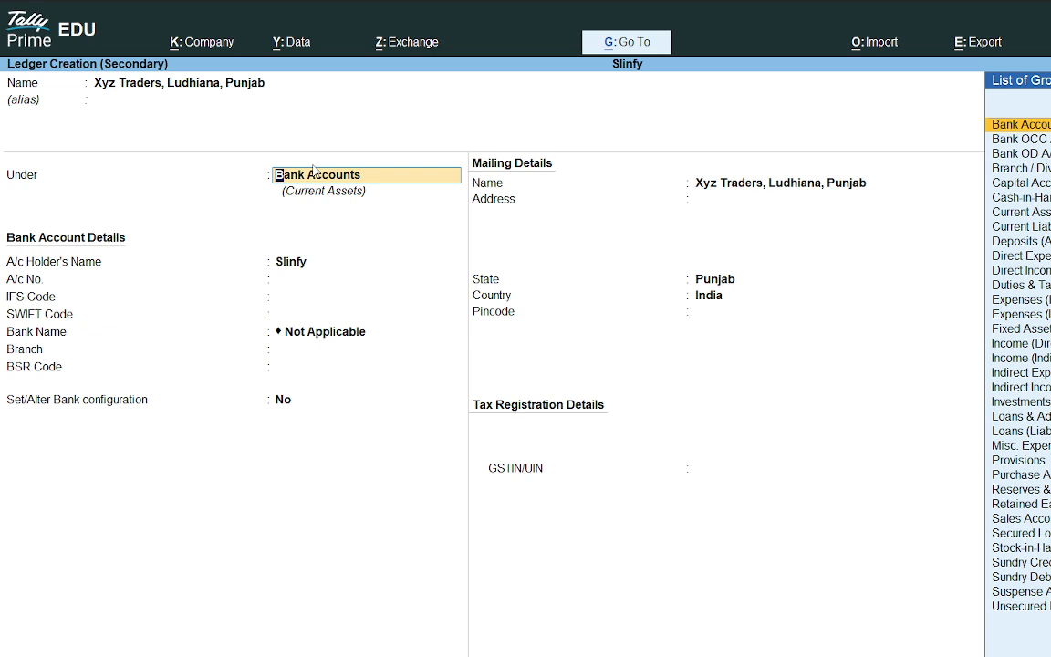
type("Cred")
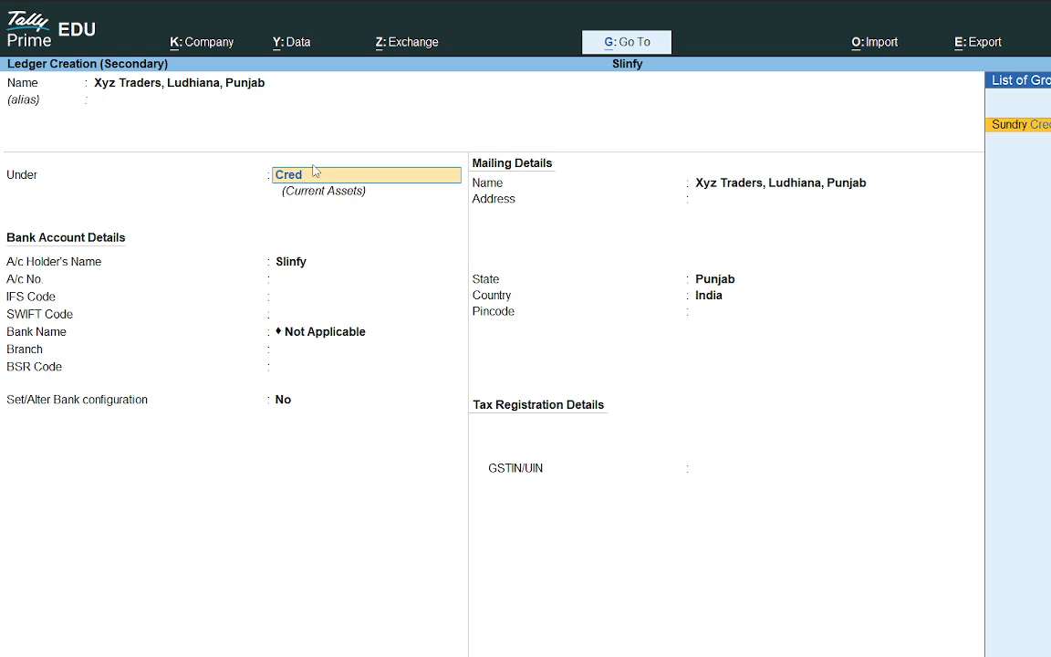
key("Return")
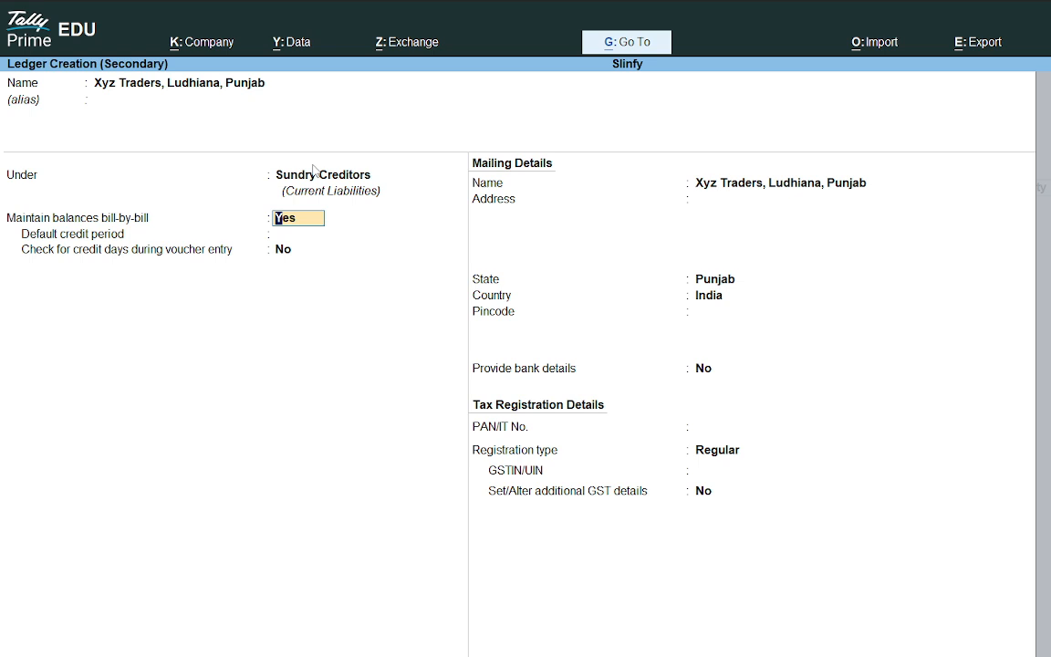
Step: Accept the default bill-by-bill, mailing, state Punjab and Regular registration type settings up to the GSTIN field
key("Return")
key("Return")
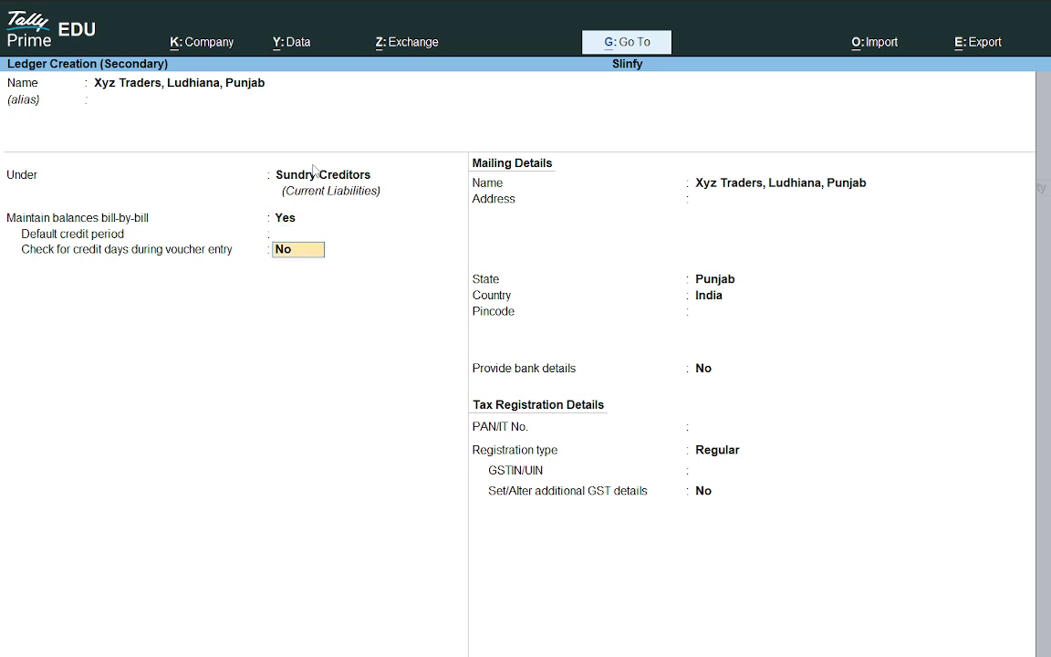
key("Return")
key("Return")
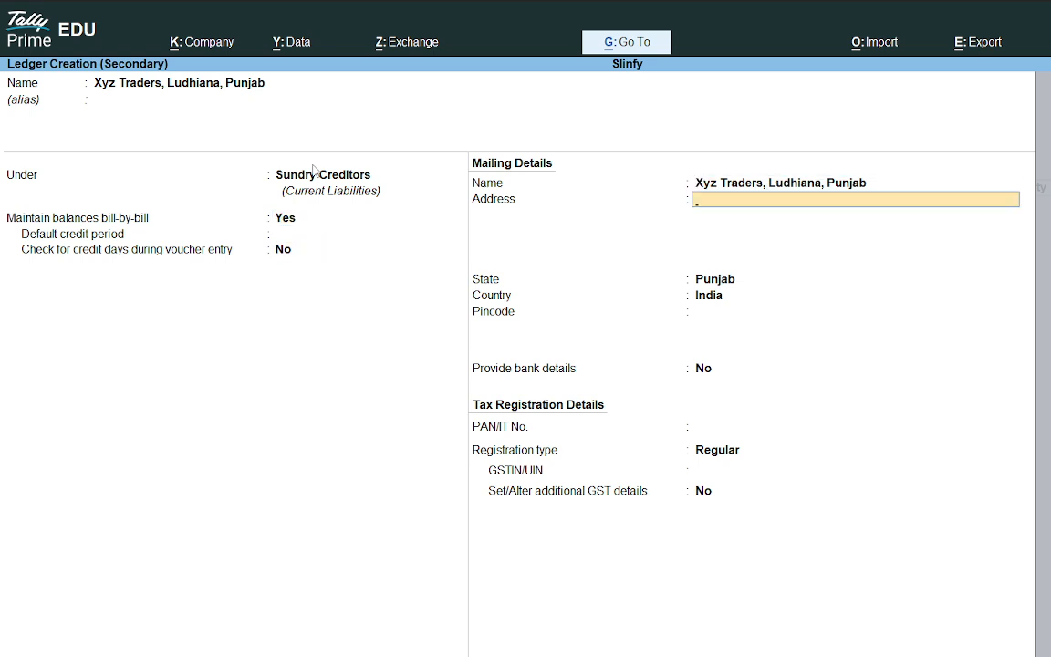
key("Return")
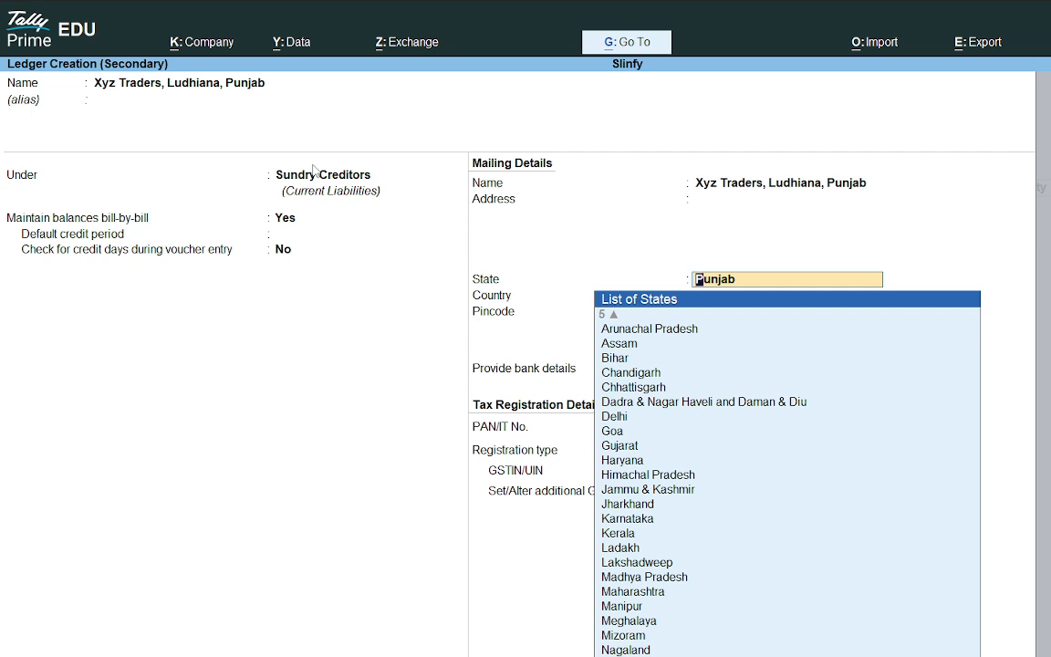
key("Return")
key("Return")
key("Return")
key("Return")
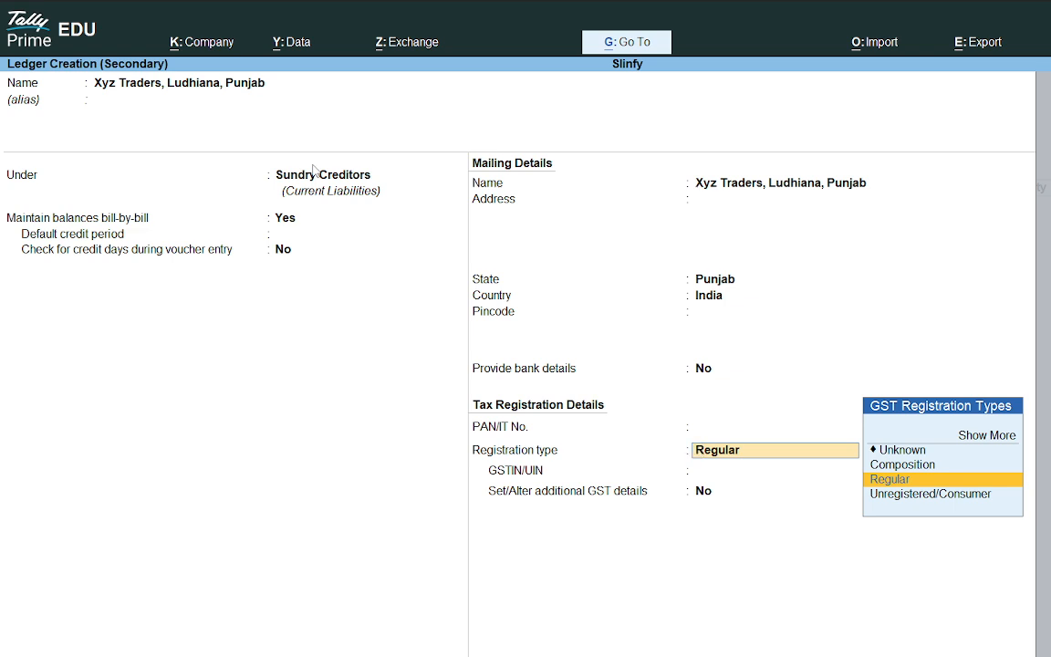
key("Return")
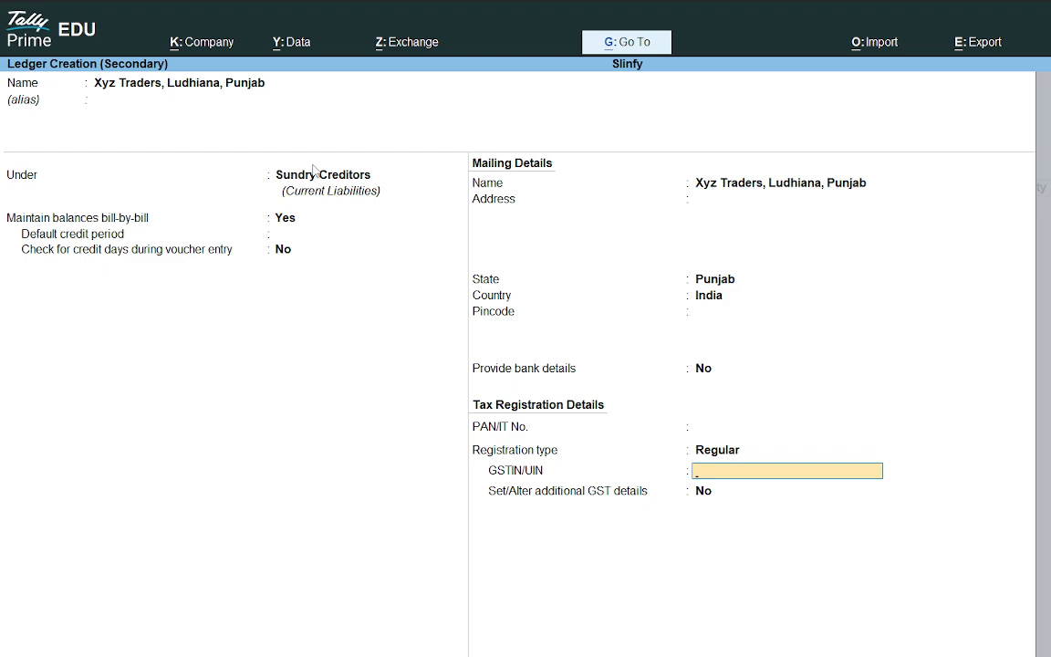
Step: Copy the buyer's GSTIN from the PDF and paste it into the ledger's GSTIN/UIN field
key("alt+Tab")
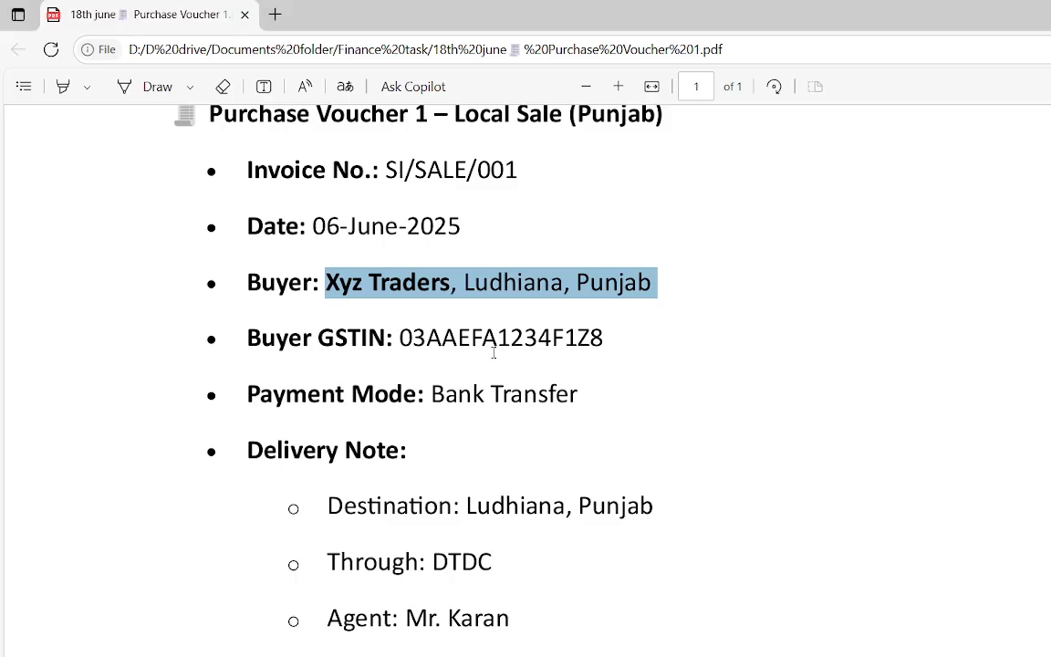
left_click(421, 331)
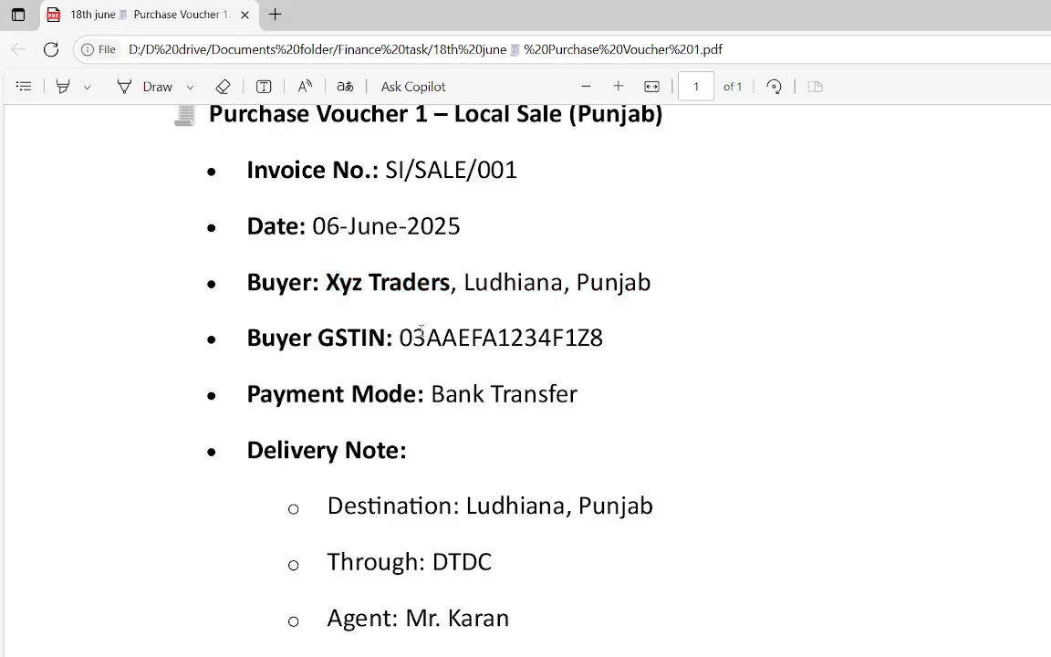
left_click_drag(400, 339, 608, 339)
key("alt+Tab")
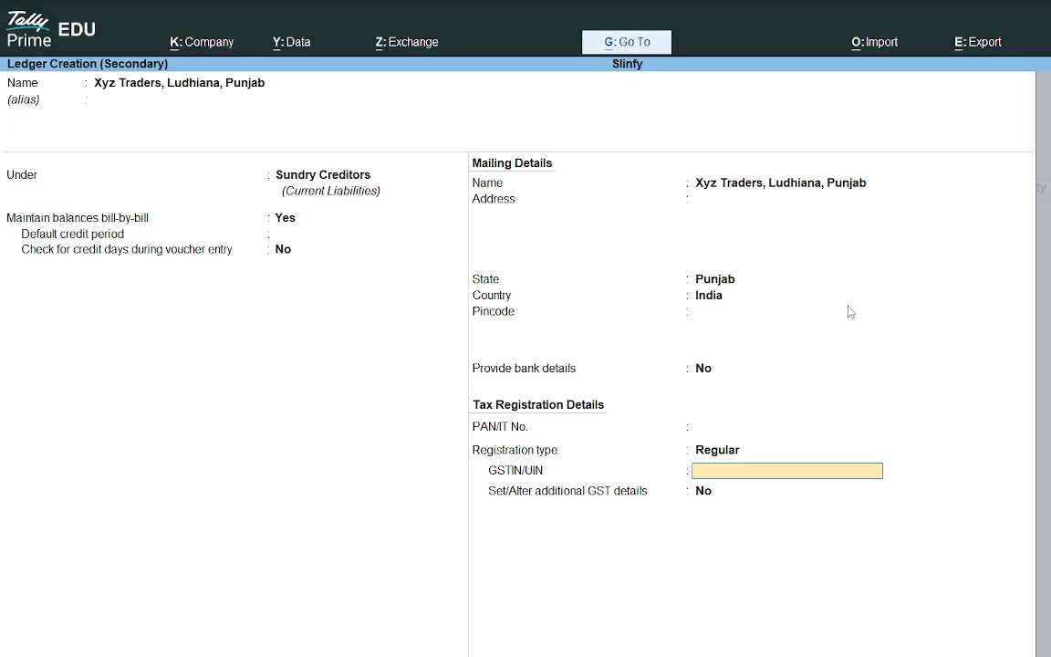
type("FDJFSL")
key("BackSpace")
key("BackSpace")
key("BackSpace")
key("BackSpace")
key("BackSpace")
key("BackSpace")
key("ctrl+alt+v")
key("Return")
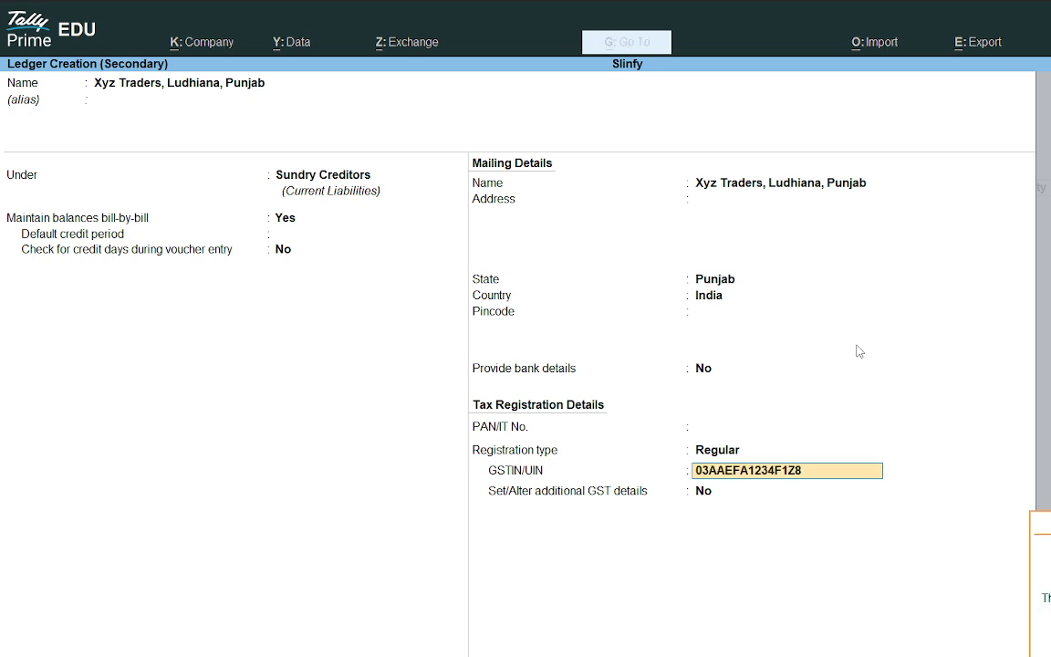
Step: Save the new ledger and accept it as the voucher's party account
key("Return")
key("BackSpace")
key("Return")
key("BackSpace")
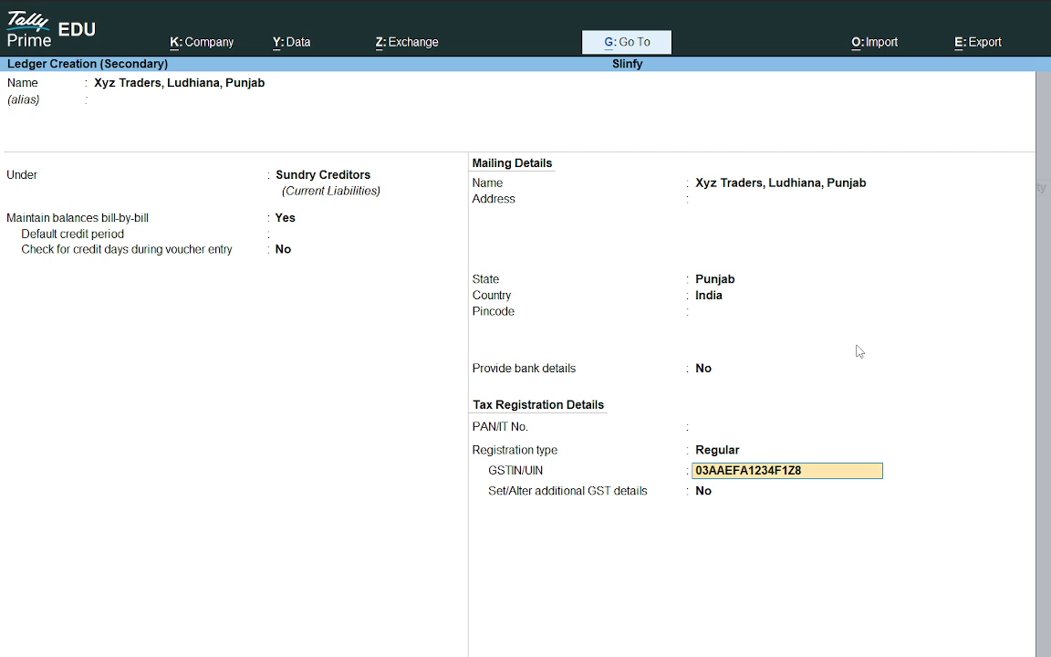
key("Return")
key("Return")
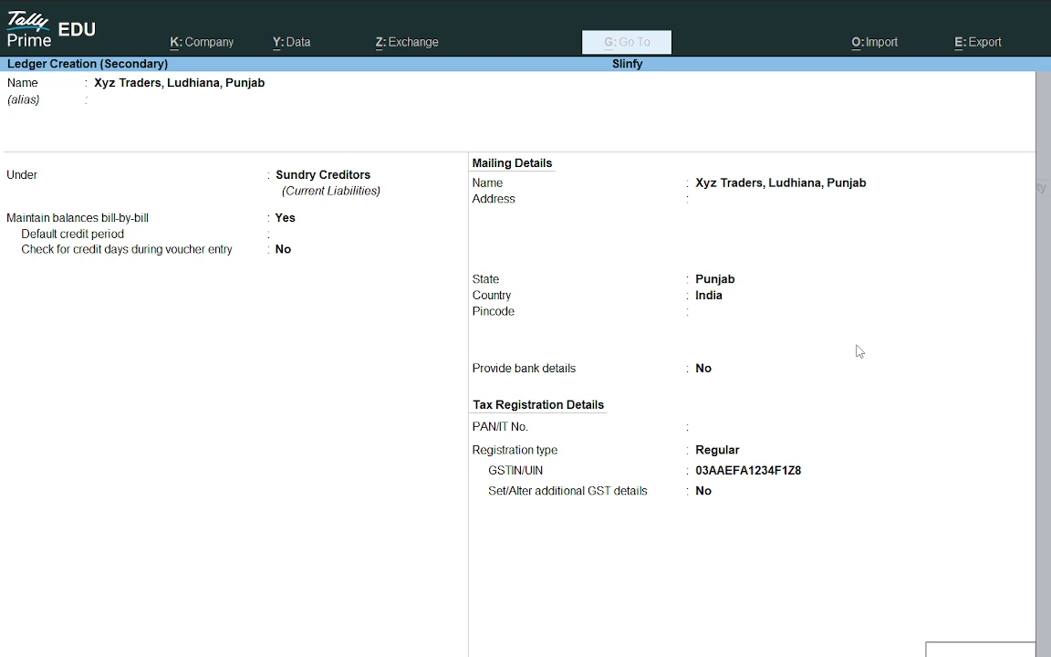
key("Return")
key("Return")
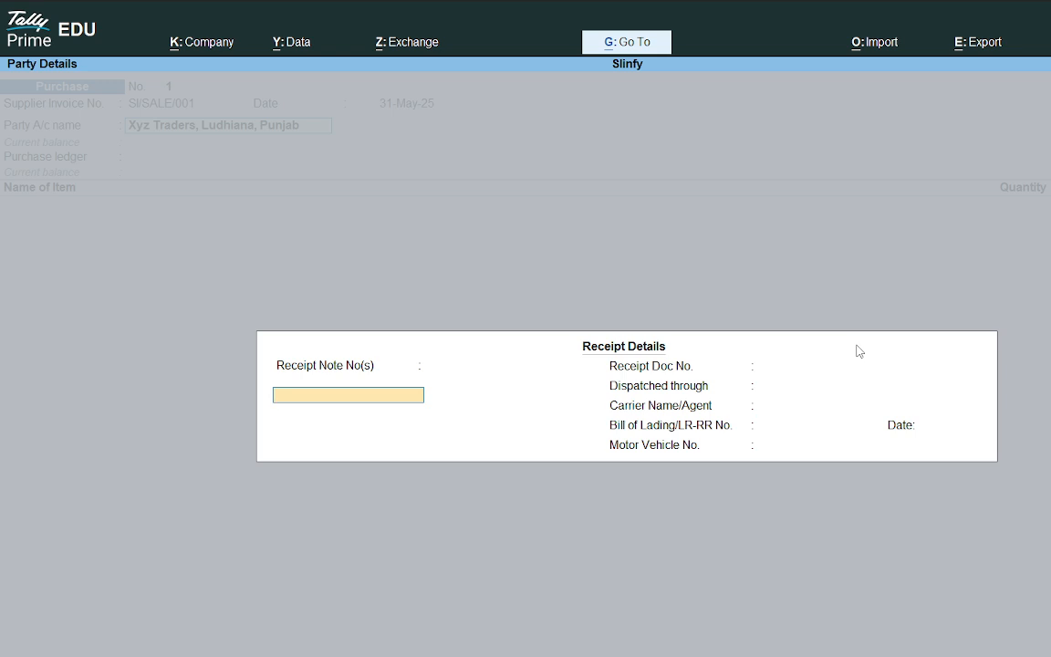
Step: Skip through the receipt details and party details to the Place of Supply, Punjab
key("Return")
key("Return")
key("Return")
key("Return")
key("Return")
key("Return")
key("Return")
key("Return")
key("Return")
key("Return")
key("Return")
key("Return")
key("Return")
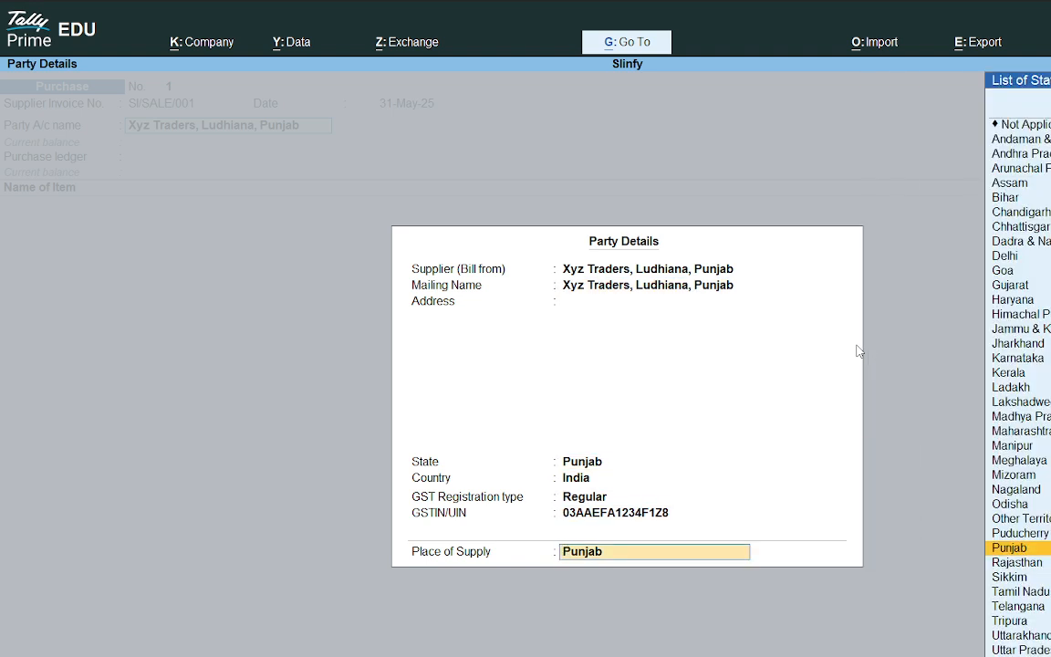
Step: Close the party details with Place of Supply Punjab, returning to the voucher's purchase ledger field
key("Return")
key("alt+c")
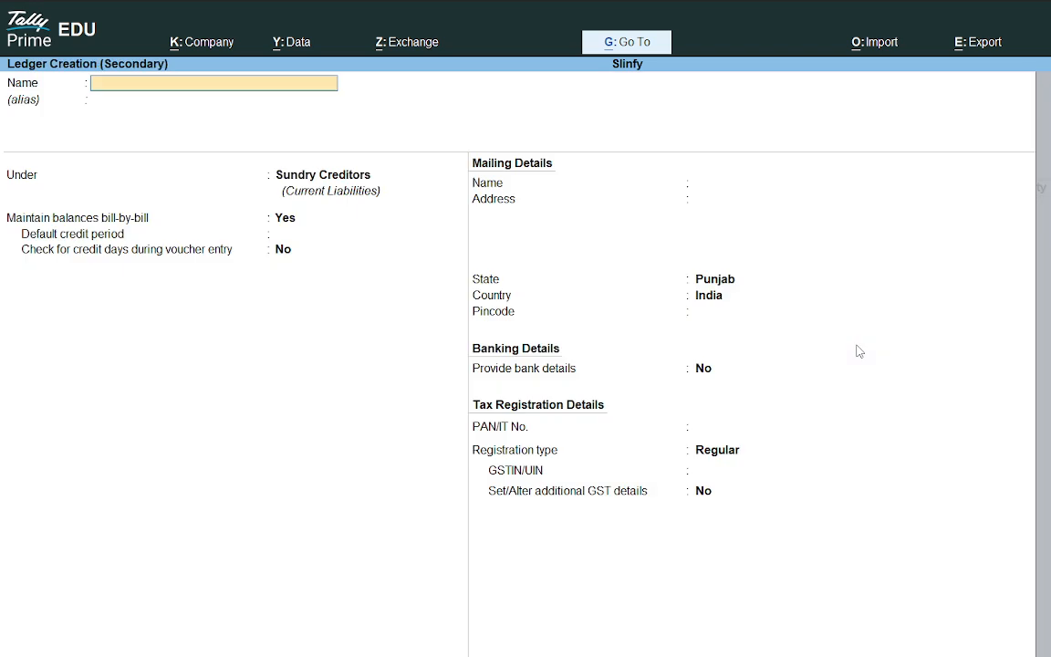
key("Escape")
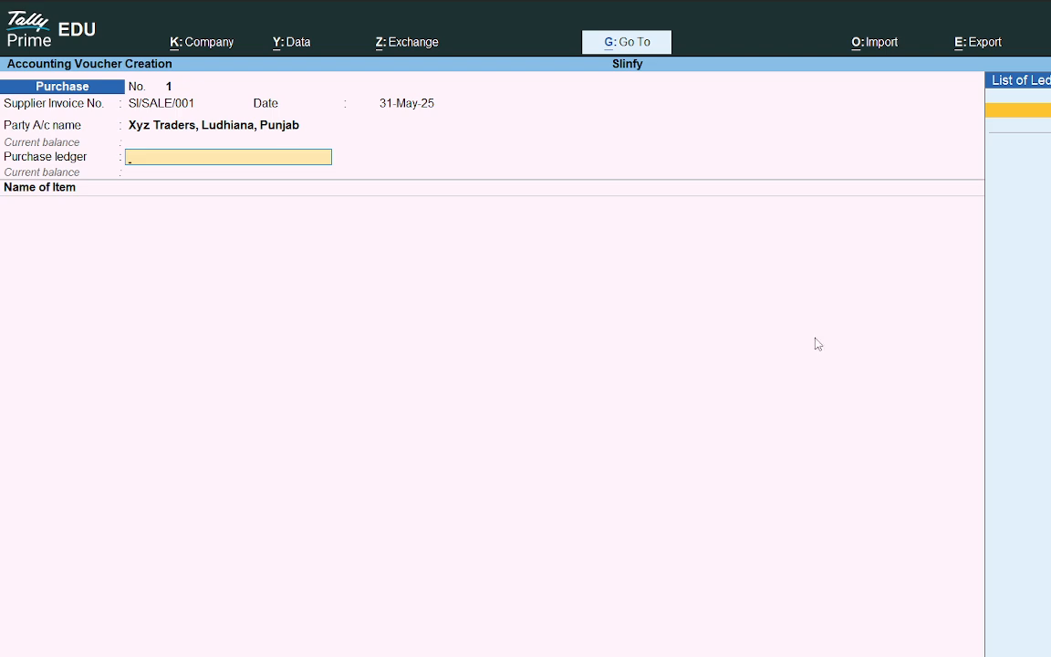
Step: Switch to Microsoft Word and open a blank document
key("super")
type("wor")
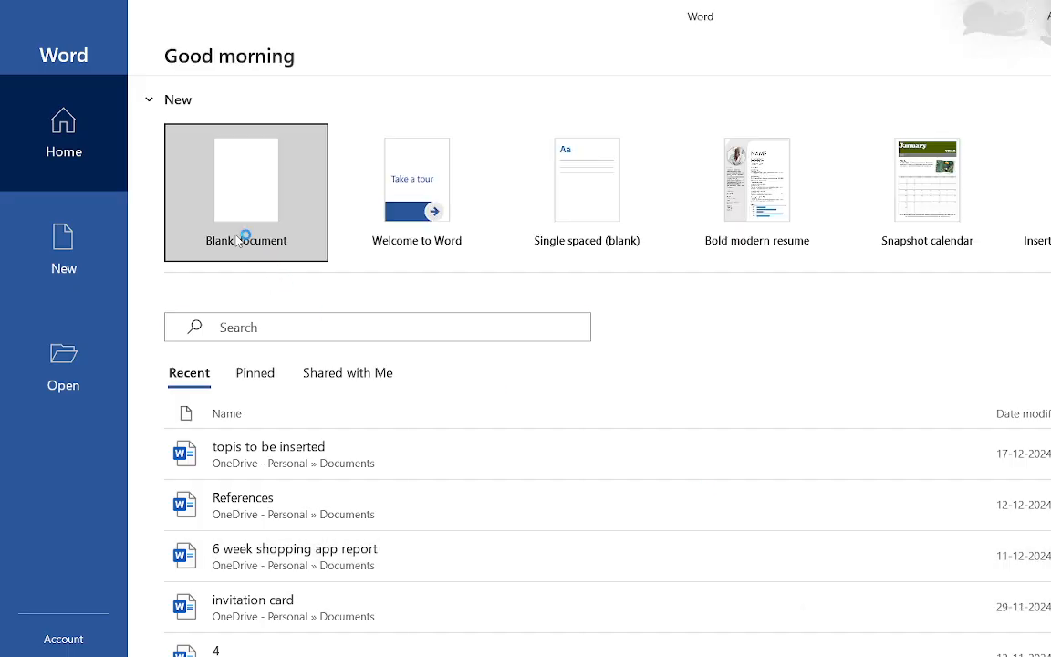
left_click(246, 233)
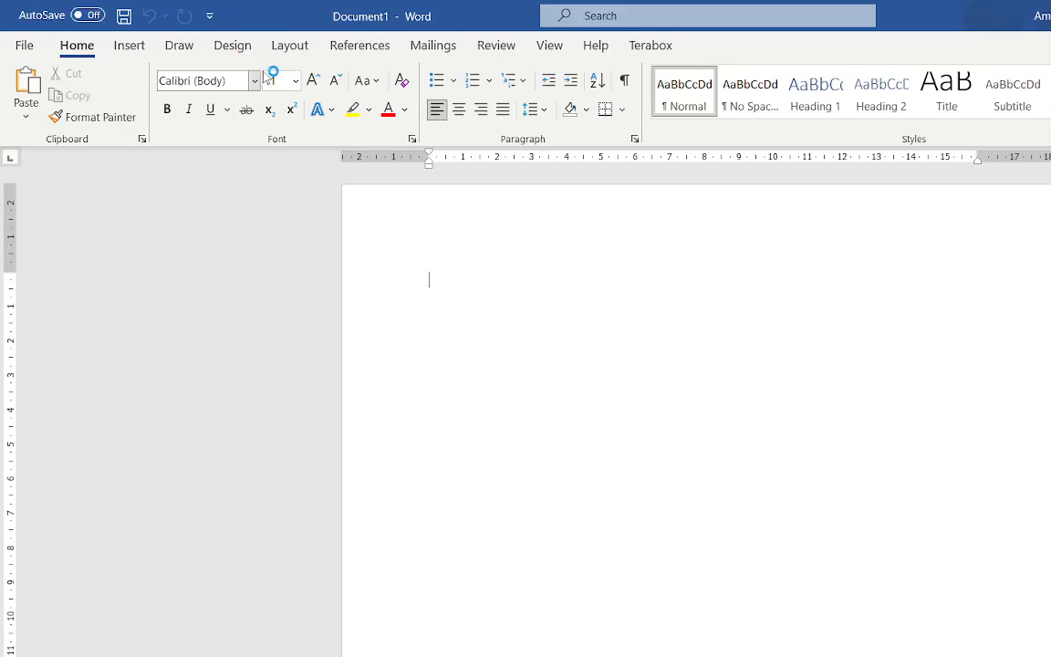
left_click(190, 45)
left_click(206, 99)
left_click_drag(679, 218, 693, 302)
key("ctrl+z")
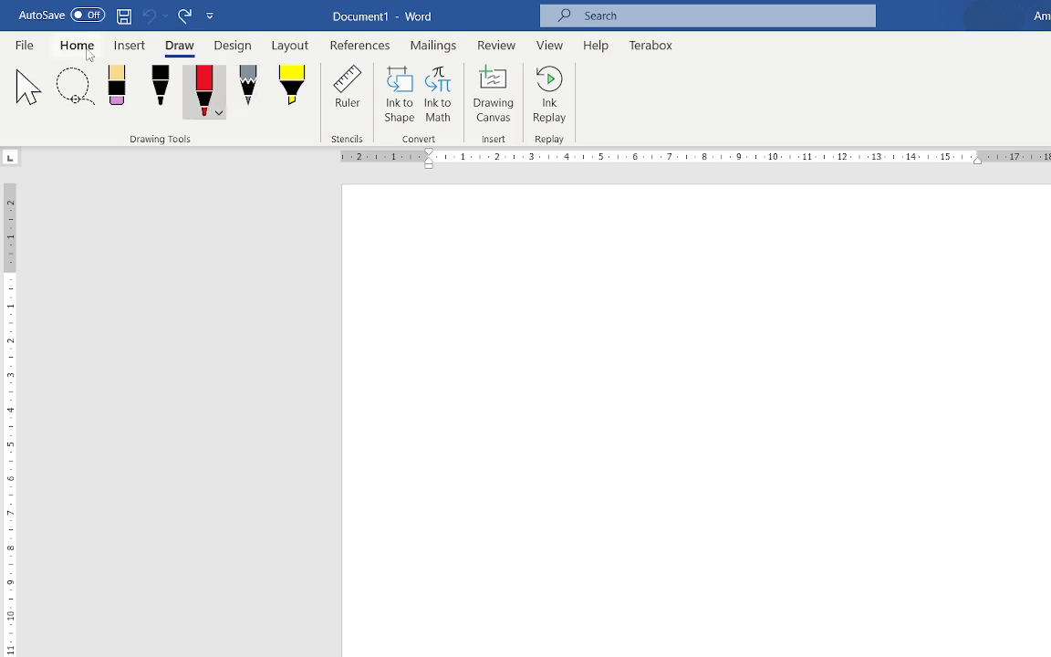
left_click(77, 44)
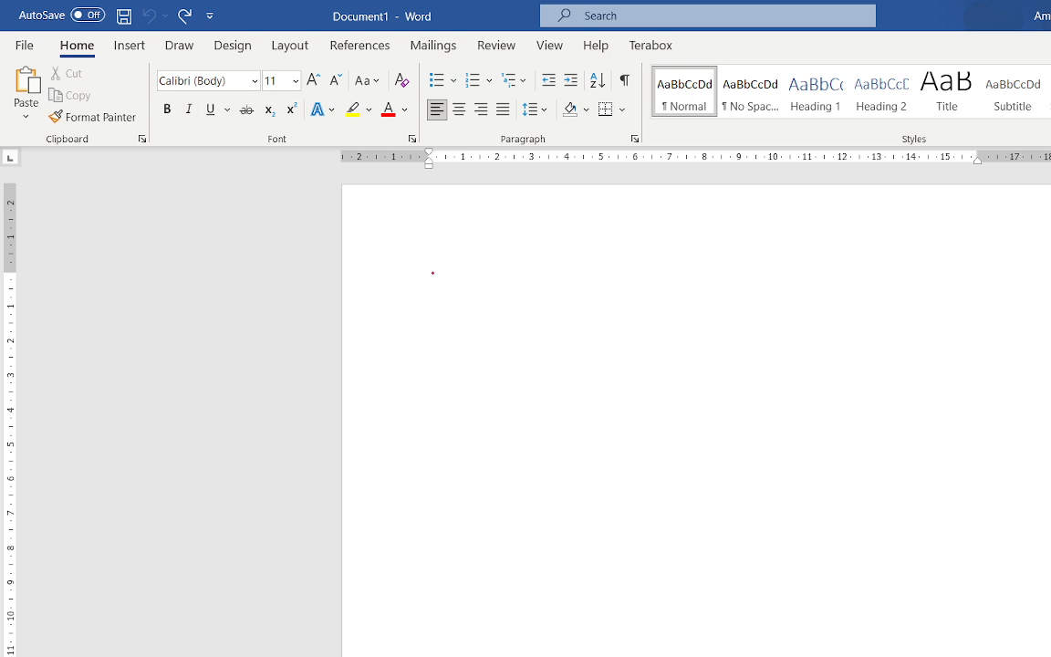
left_click(250, 47)
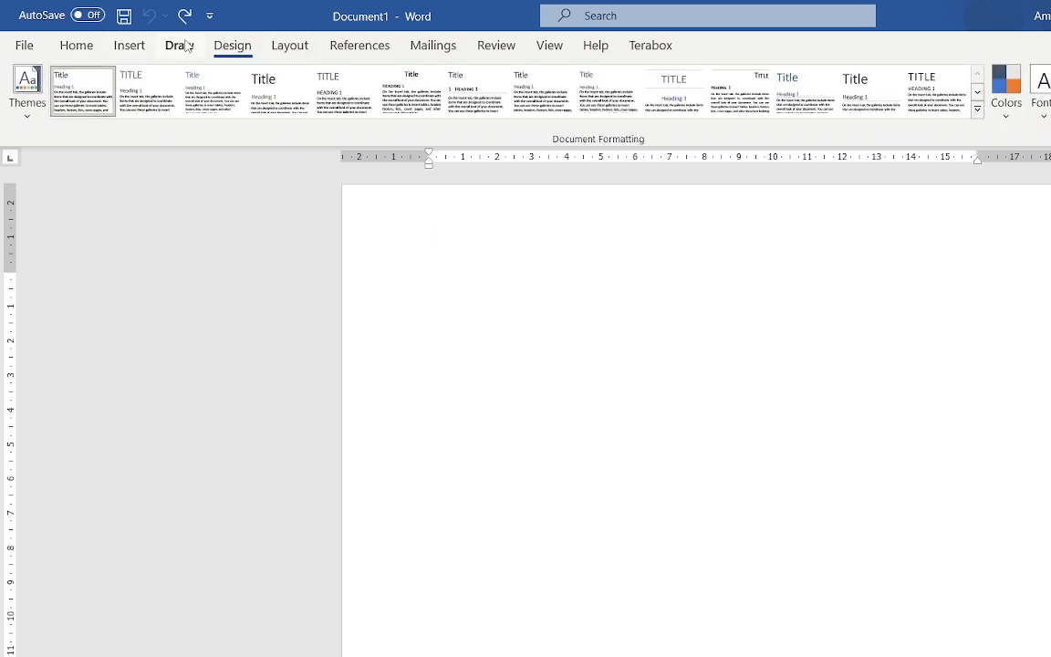
left_click(181, 46)
left_click(28, 93)
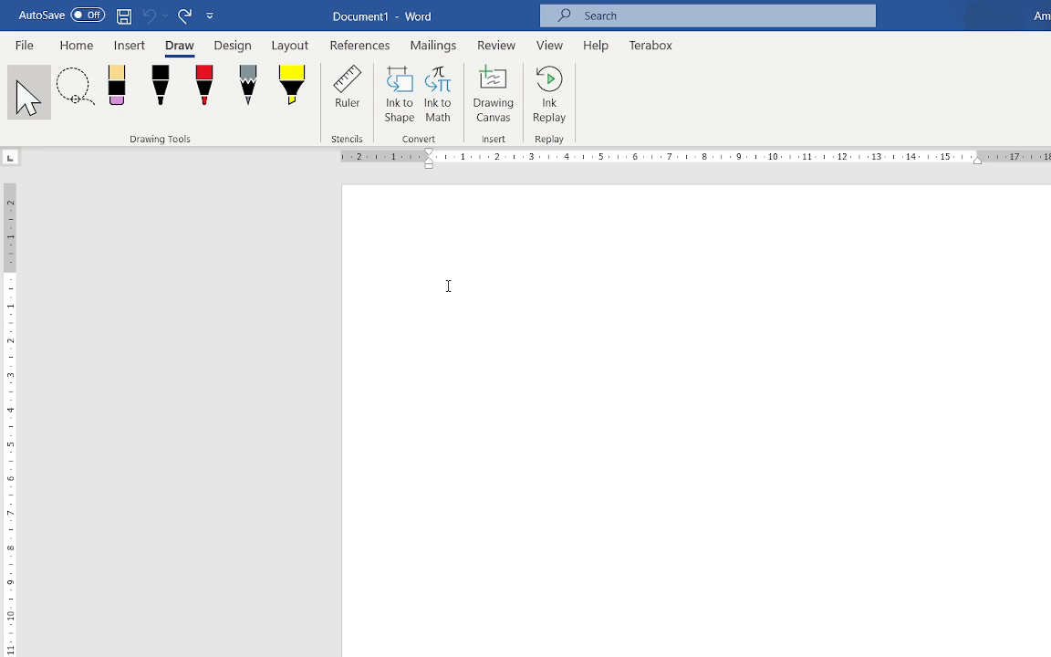
Step: Increase the font size three steps and type the heading "Purchase 1->"
key("ctrl+shift+period")
key("ctrl+shift+period")
key("ctrl+shift+period")
type("purchasa")
key("BackSpace")
type("e 0>")
key("Return")
key("BackSpace")
key("BackSpace")
key("BackSpace")
type("1")
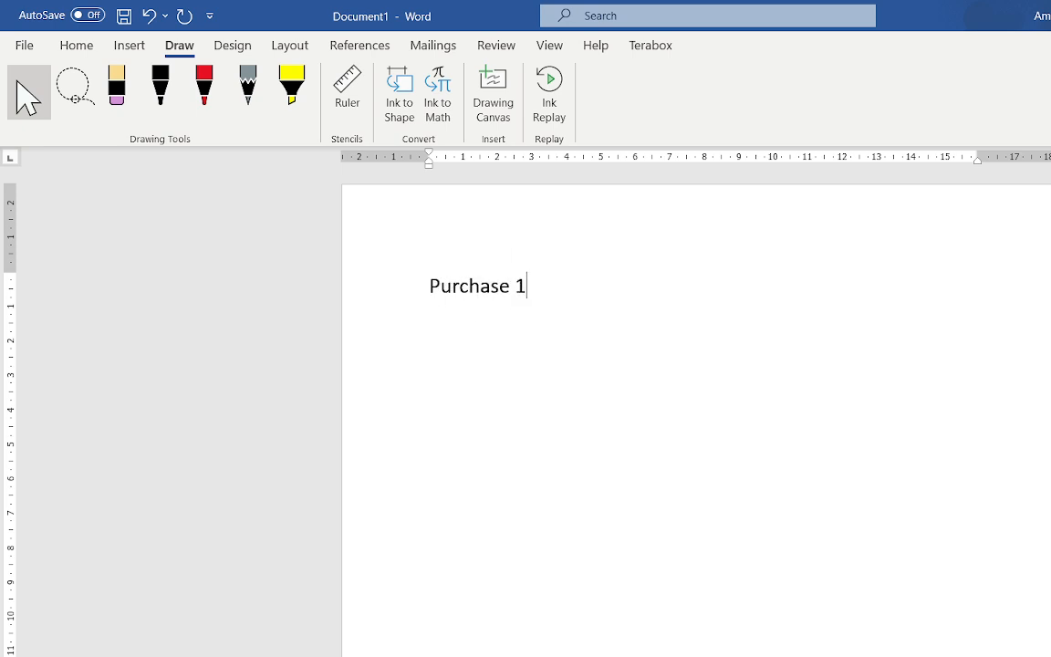
type("-> all the pu")
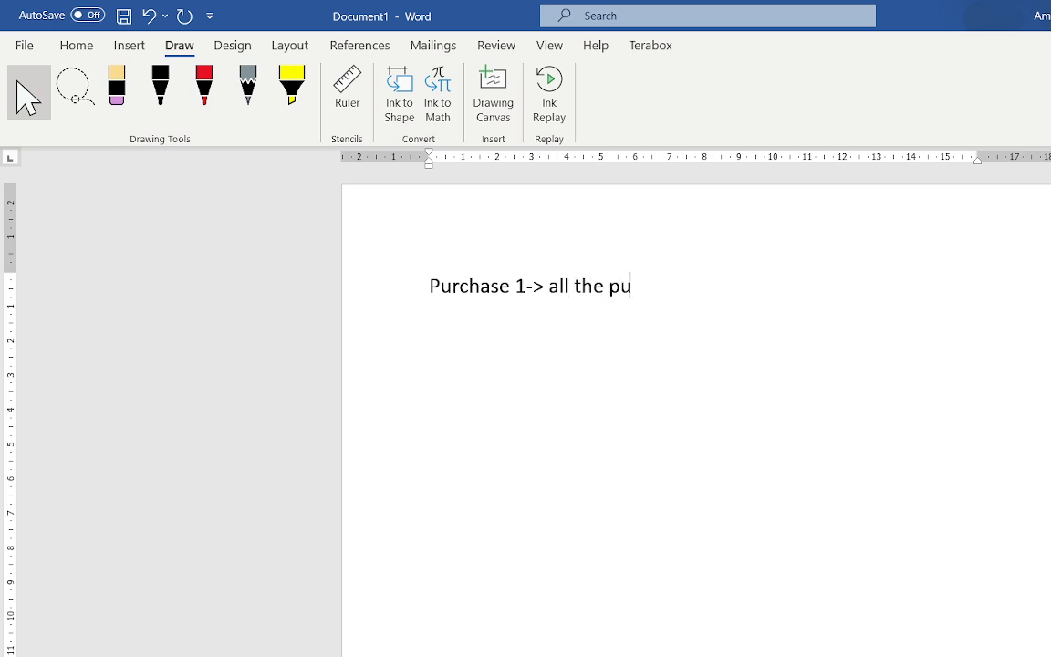
type("rchse")
Step: Complete the first line as "Purchase 1-> all the purchase", correcting the misspelled word
key("Return")
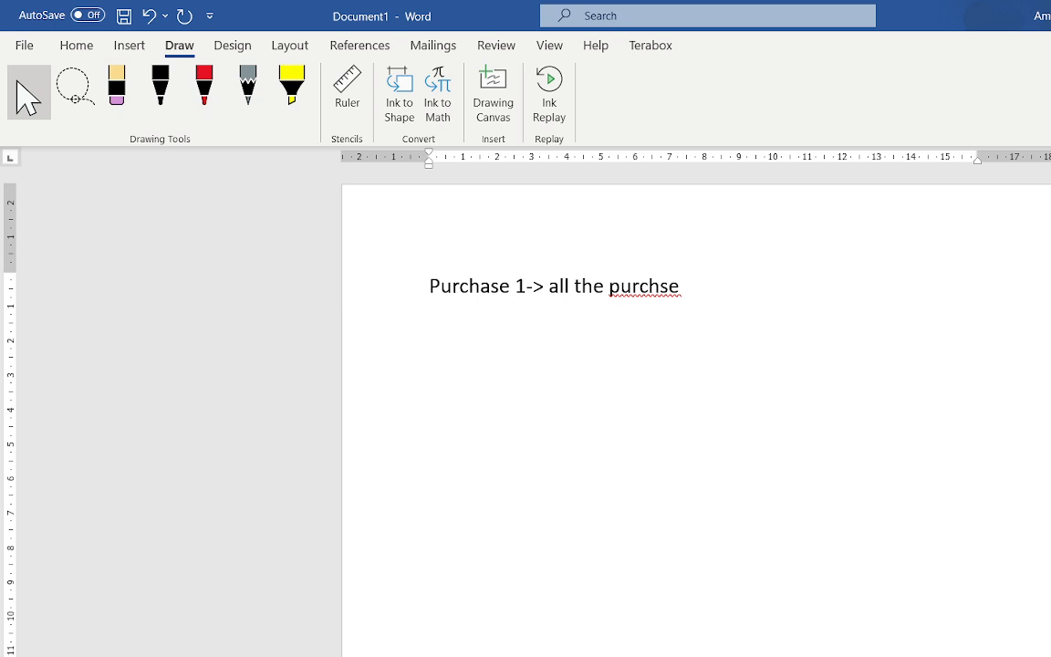
key("BackSpace")
key("BackSpace")
key("BackSpace")
type("ase")
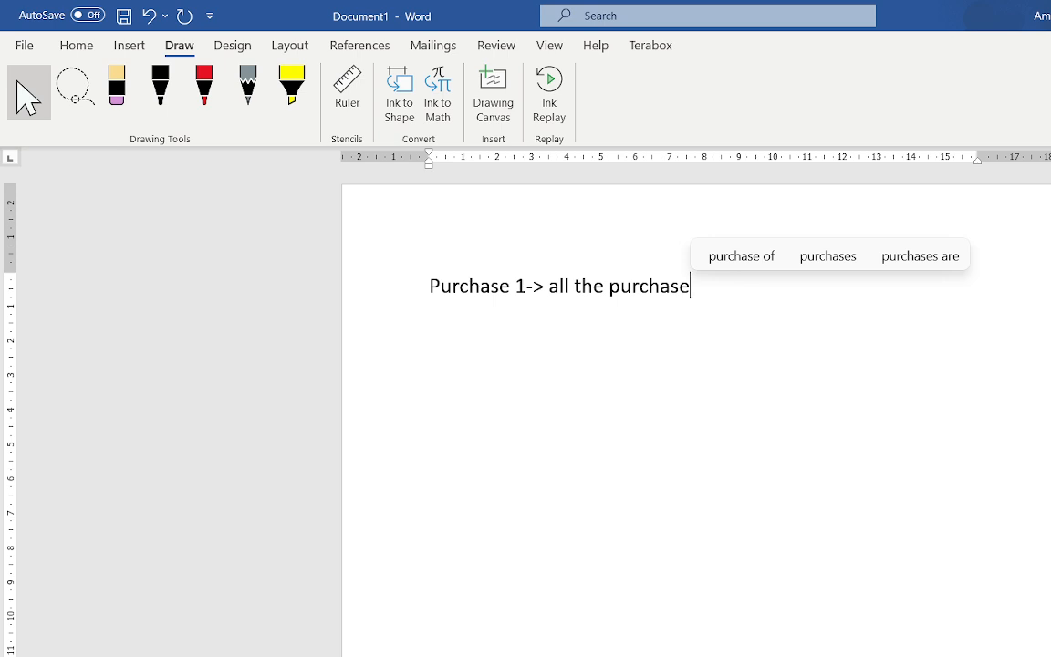
Step: Add a new line reading "Different purchase account"
key("Return")
type("different pu")
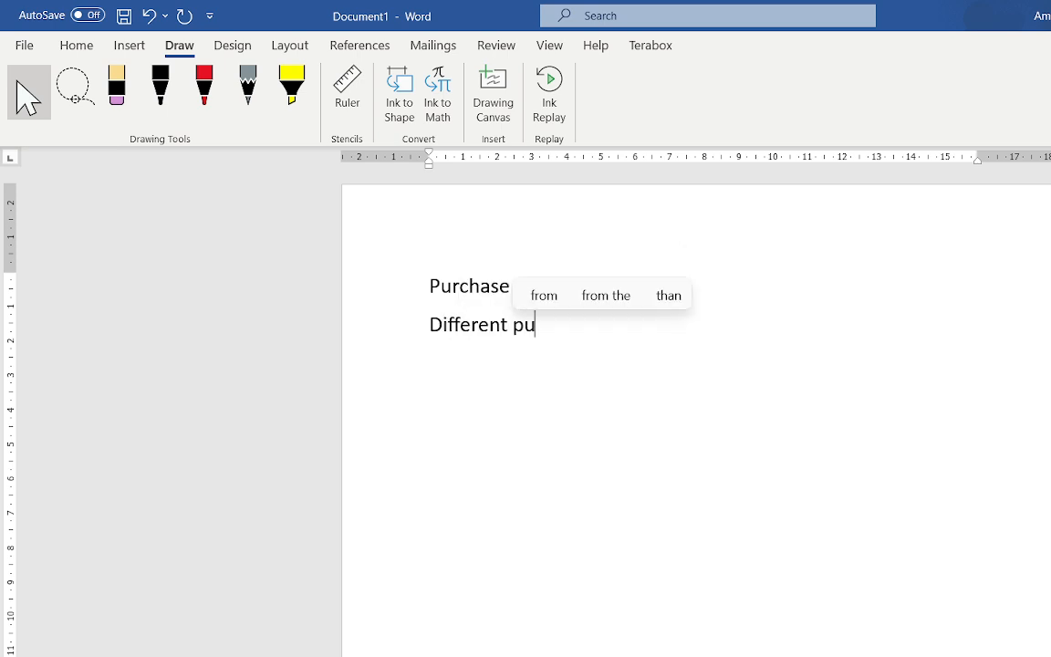
type("rchase account")
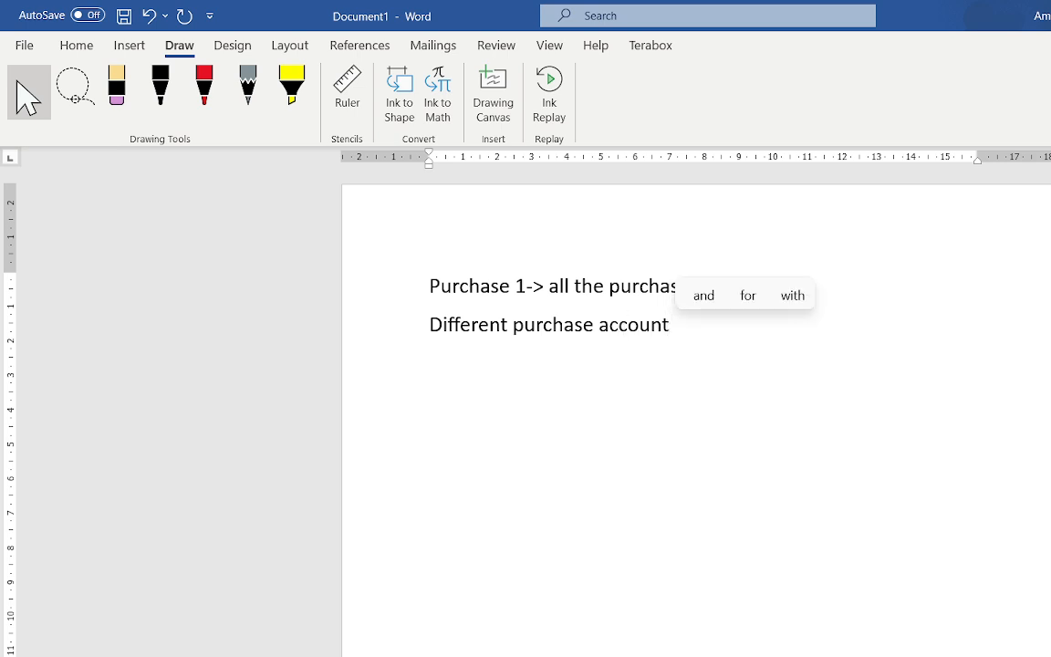
Step: Add an indented item "1.>purchase from sbi" below it
key("Return")
key("Tab")
type("1.")
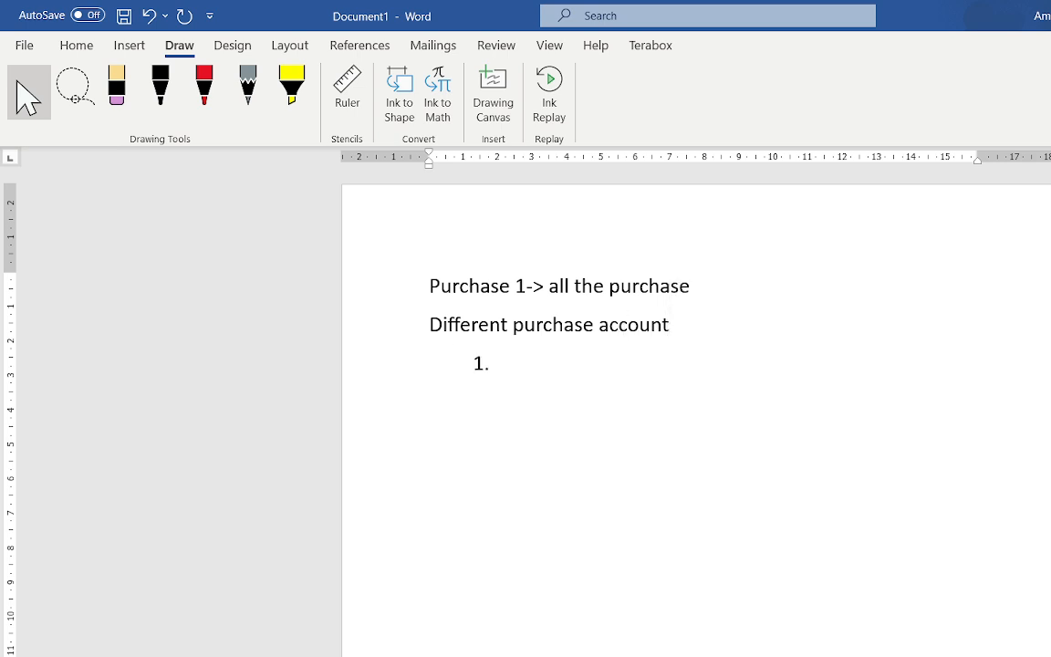
type(">purchase ")
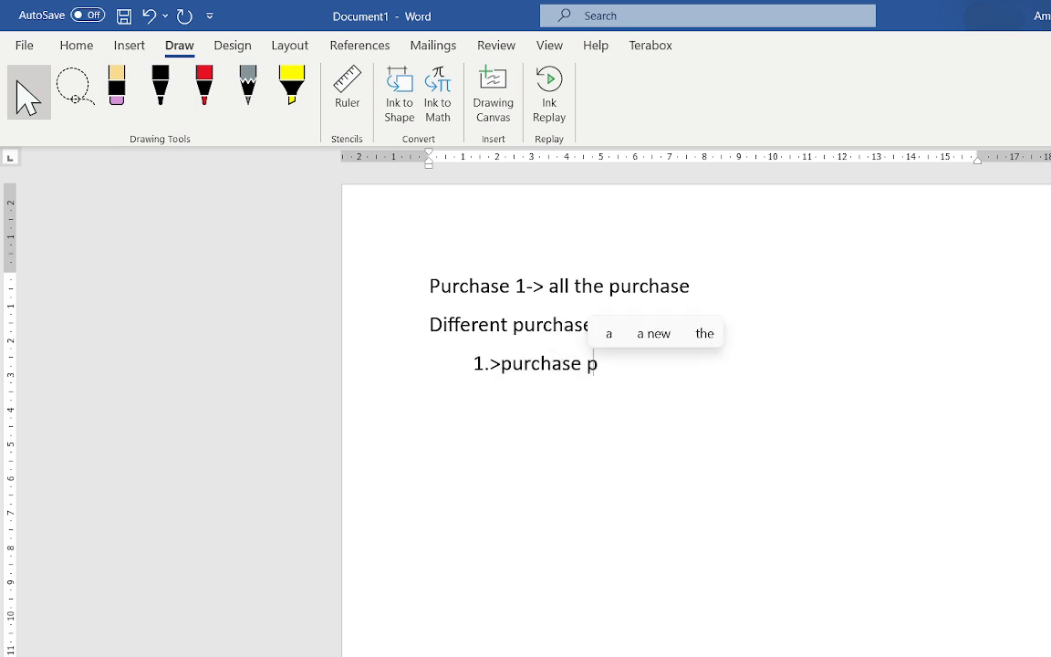
type("from sbi")
key("Return")
Step: Add a second indented item "2.> purchase from hdfc"
key("BackSpace")
key("Tab")
type("2.> purchase from hdfc")
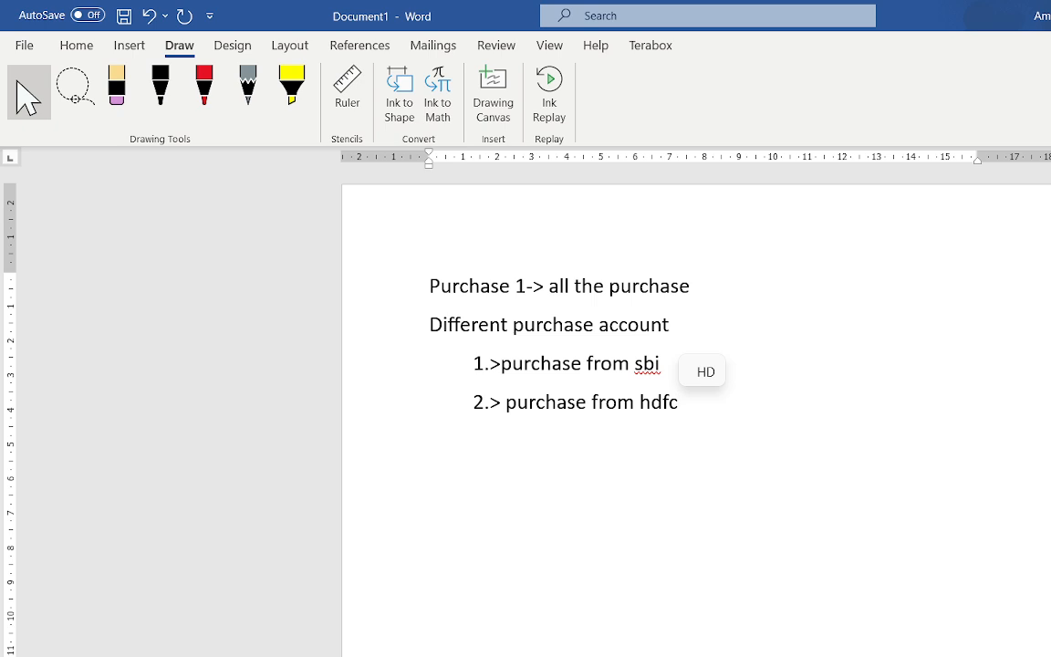
Step: Return to TallyPrime and create a ledger named Purchase under the Purchase Accounts group
key("alt+Tab")
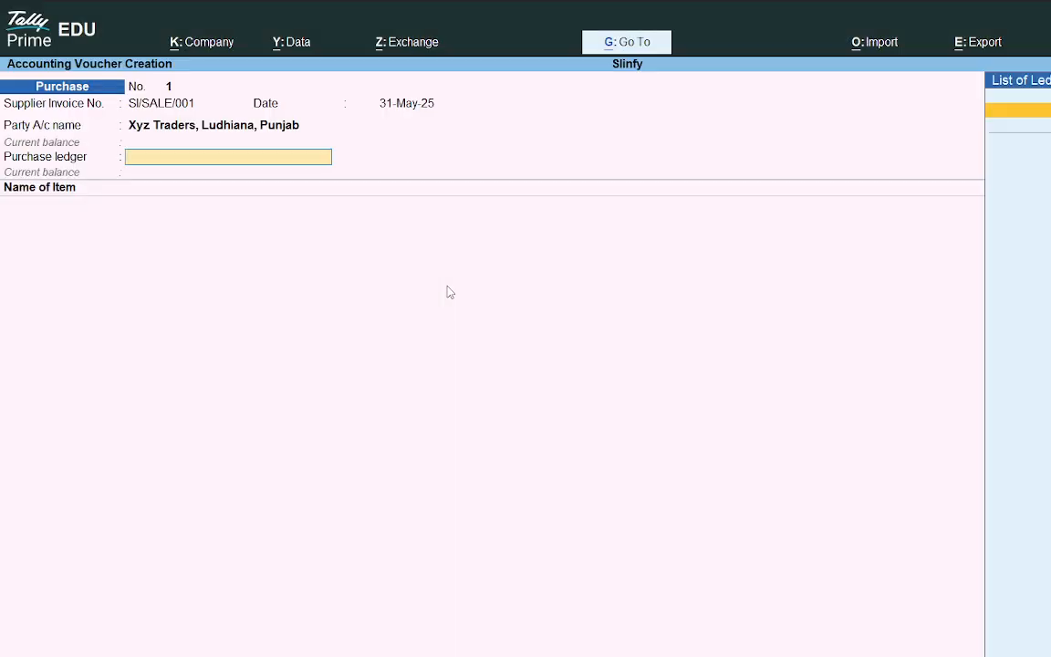
key("alt+c")
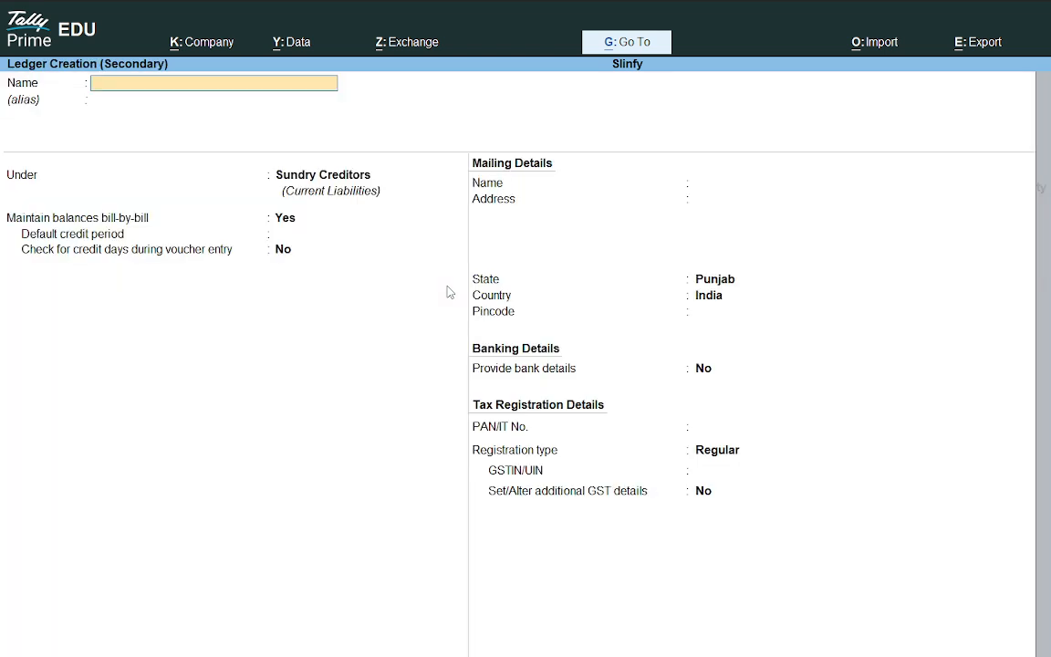
type("Purchase")
key("Return")
key("Return")
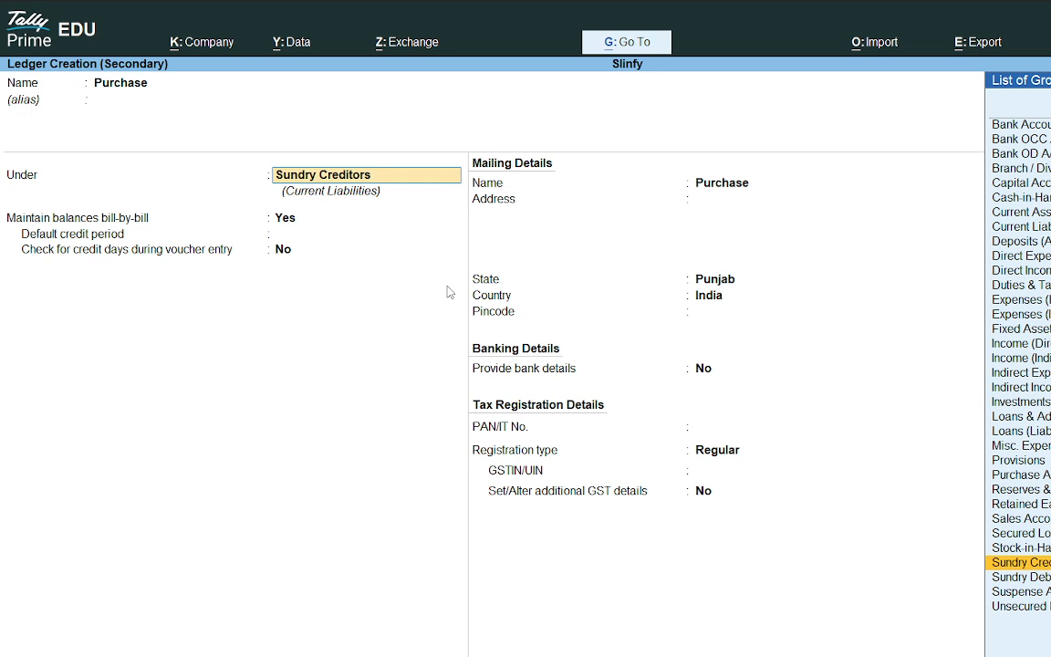
type("Pu")
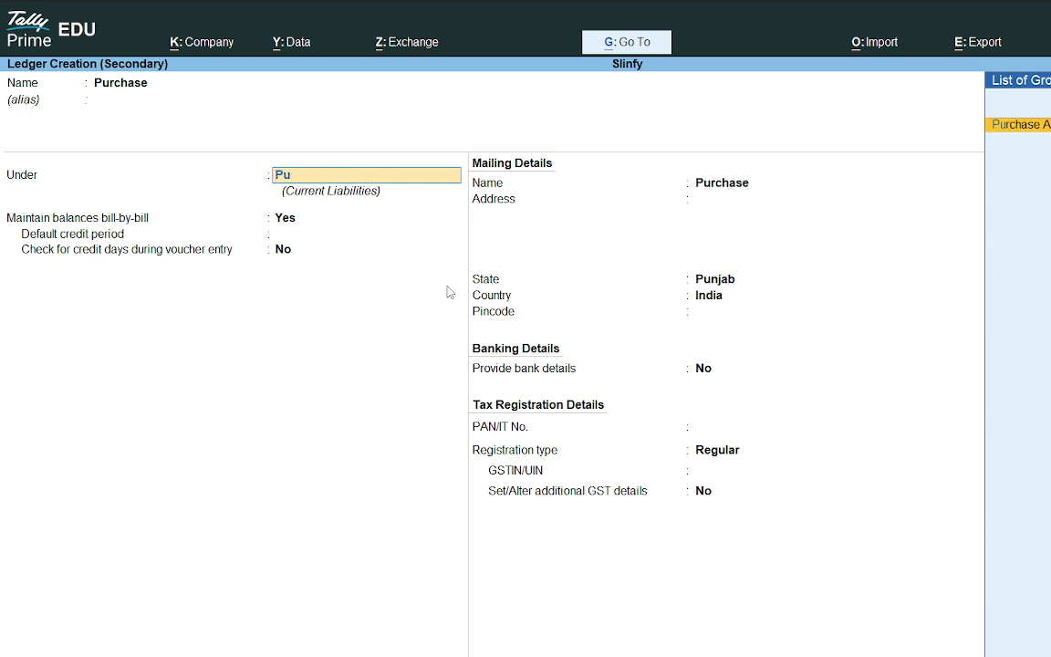
type("r")
key("Return")
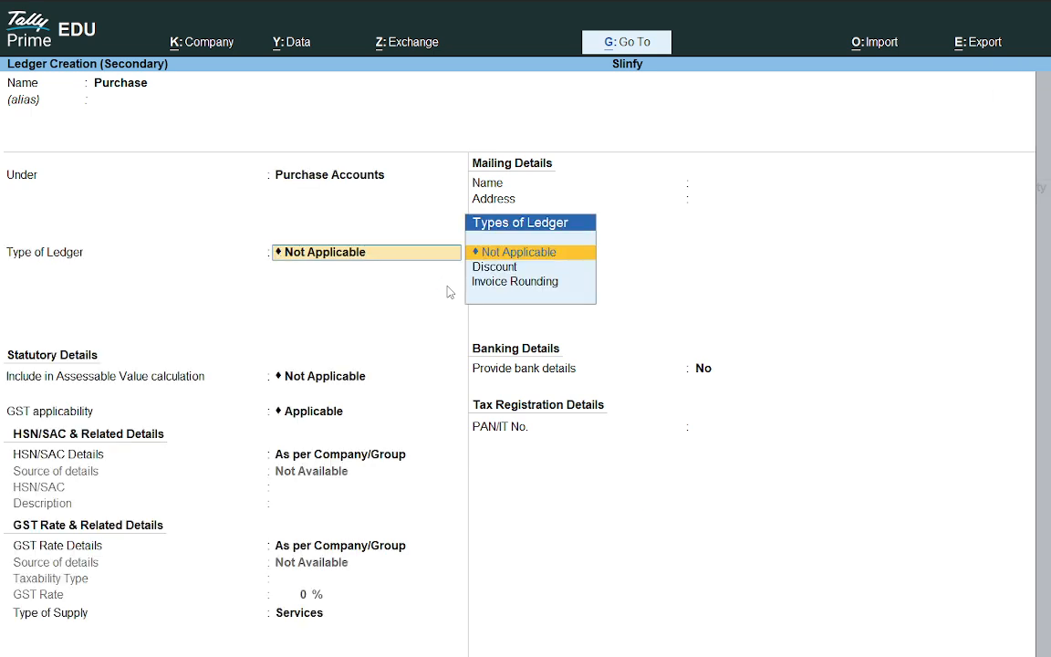
Step: Set the Purchase ledger's Type of Supply to Goods, save it and accept it as the voucher's purchase ledger
key("Return")
key("Return")
key("Return")
key("Return")
key("Return")
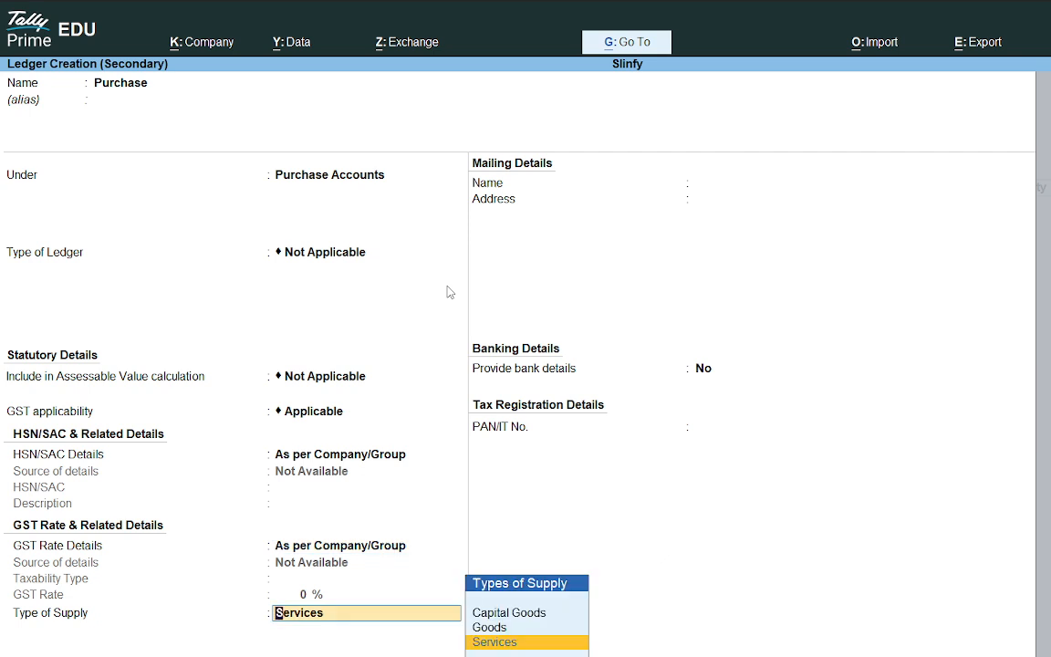
key("Up")
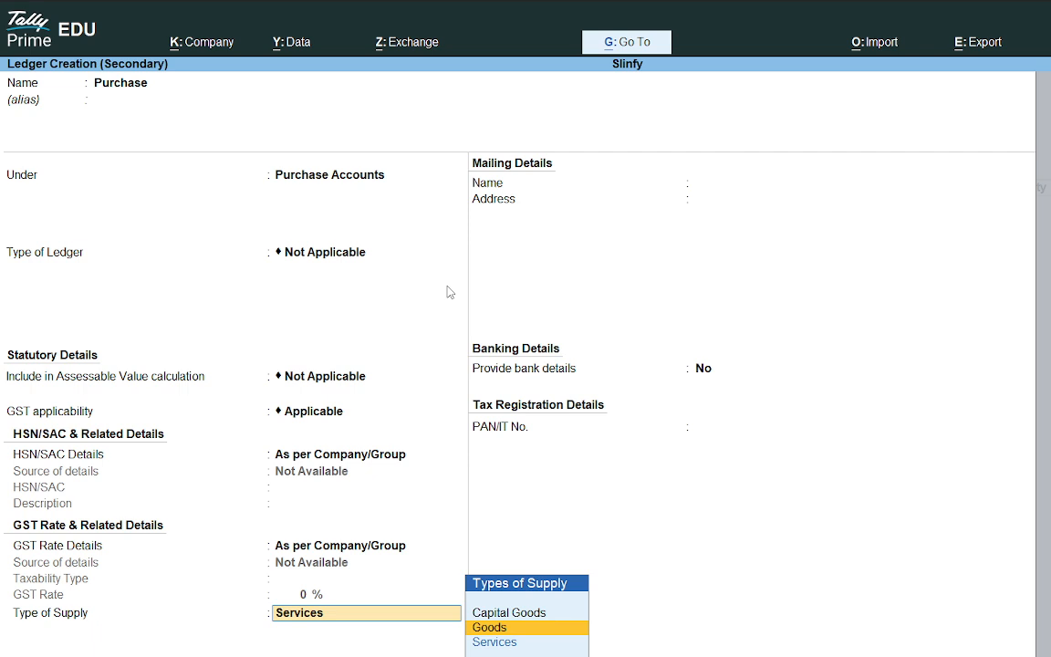
key("Return")
key("Return")
key("Return")
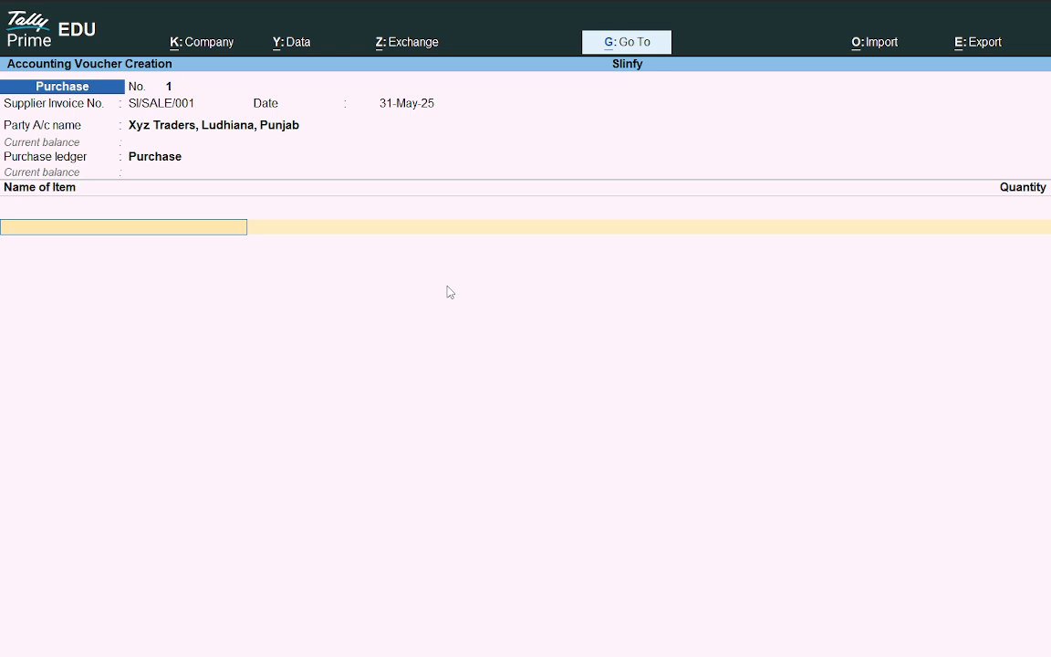
Step: Start a new stock item and paste the item name LED Monitor 24" copied from the PDF invoice
key("alt+c")
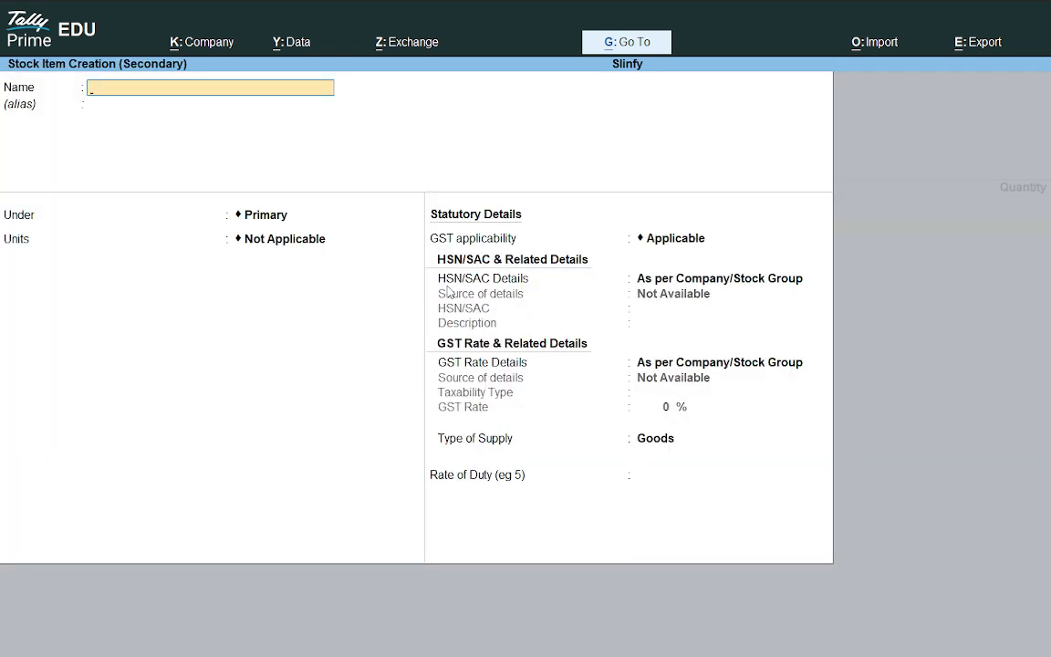
key("alt+Tab")
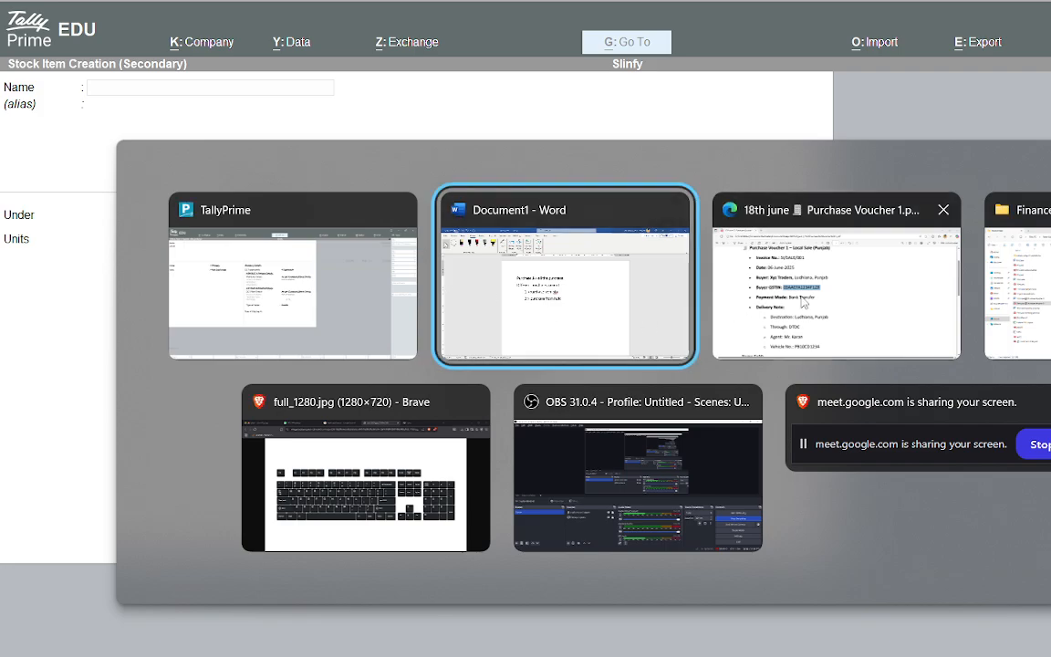
left_click(825, 307)
scroll(628, 354, "down", 5)
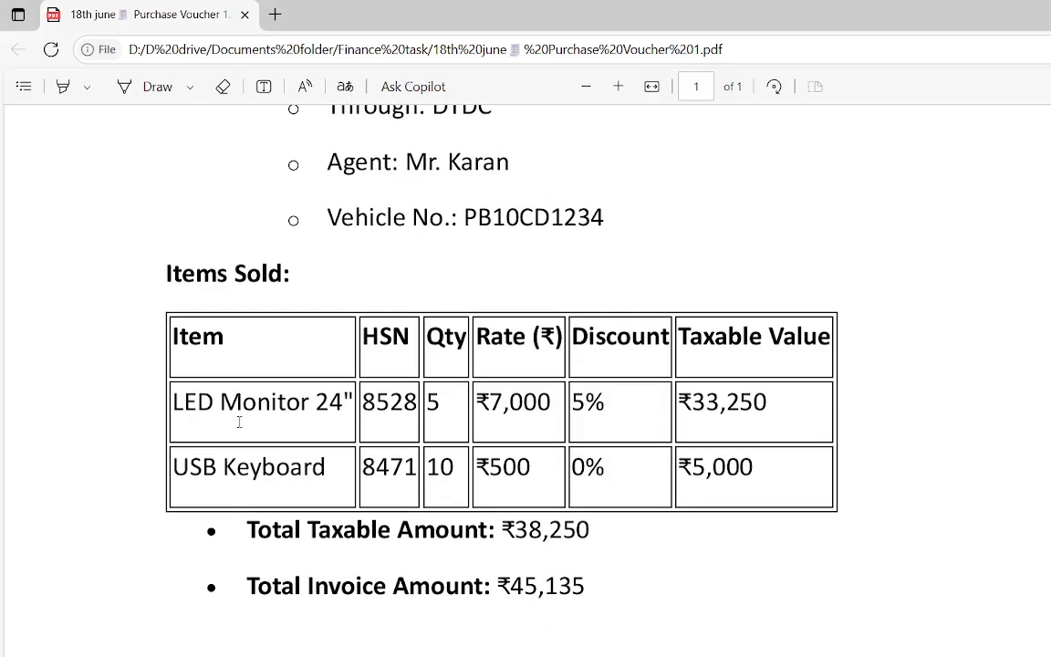
left_click_drag(173, 400, 353, 401)
left_click(190, 398)
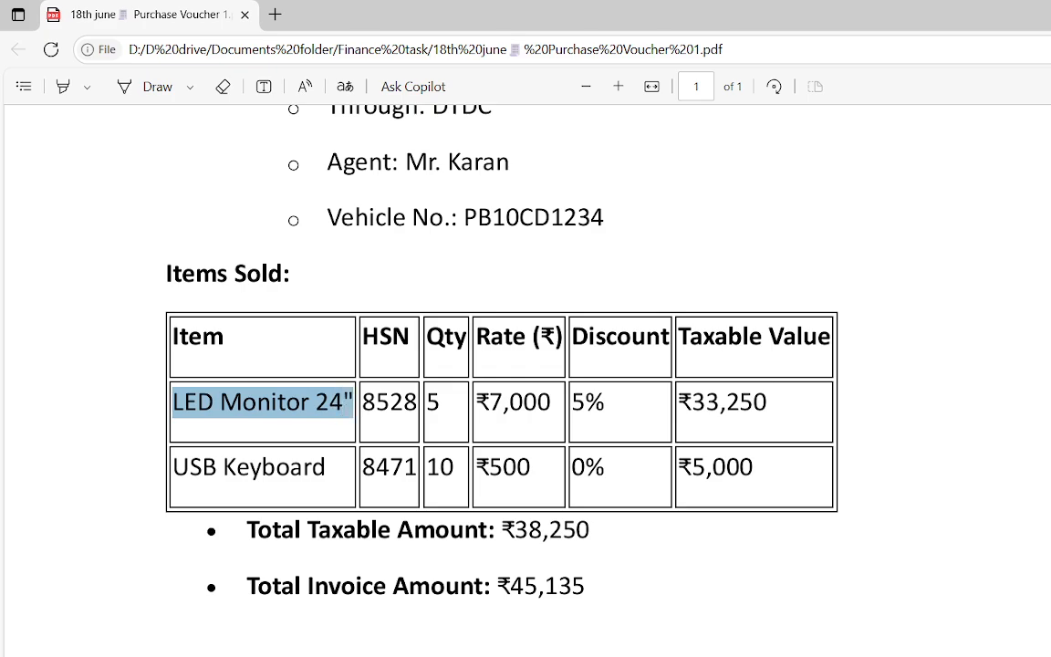
key("ctrl+c")
key("alt+Tab")
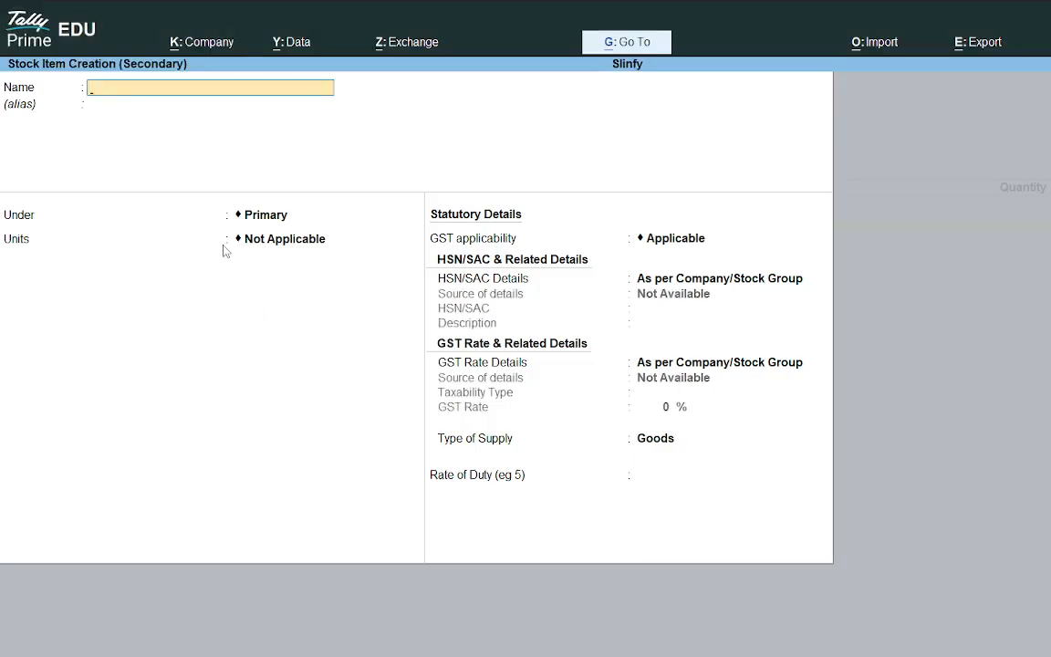
key("ctrl+v")
Step: Keep the item under Primary and create a new unit with the symbol PCS
key("Return")
key("Return")
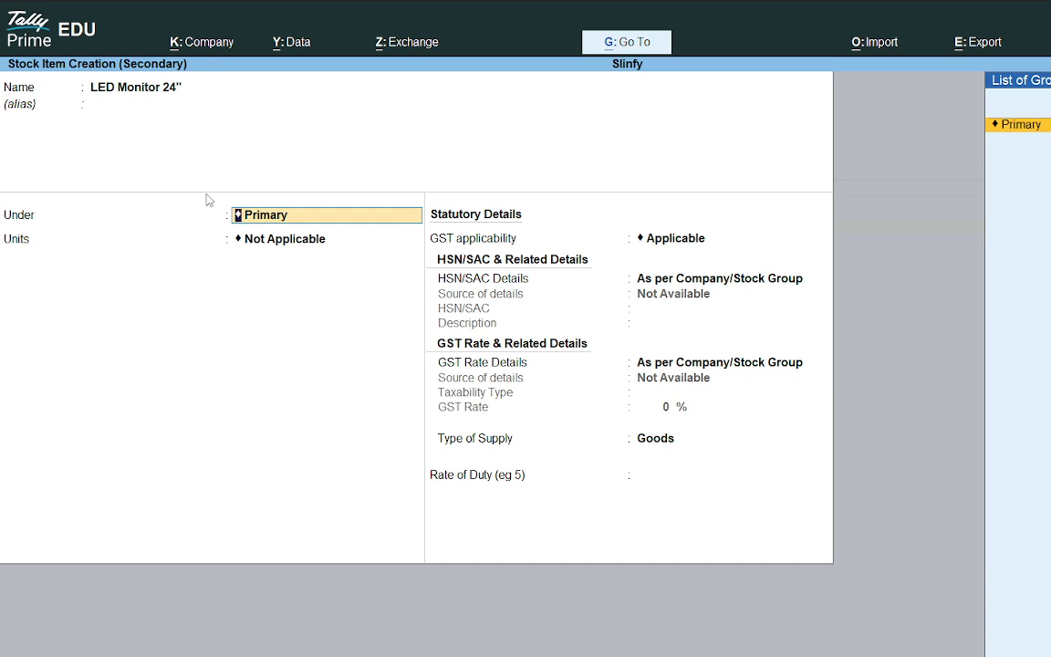
key("Return")
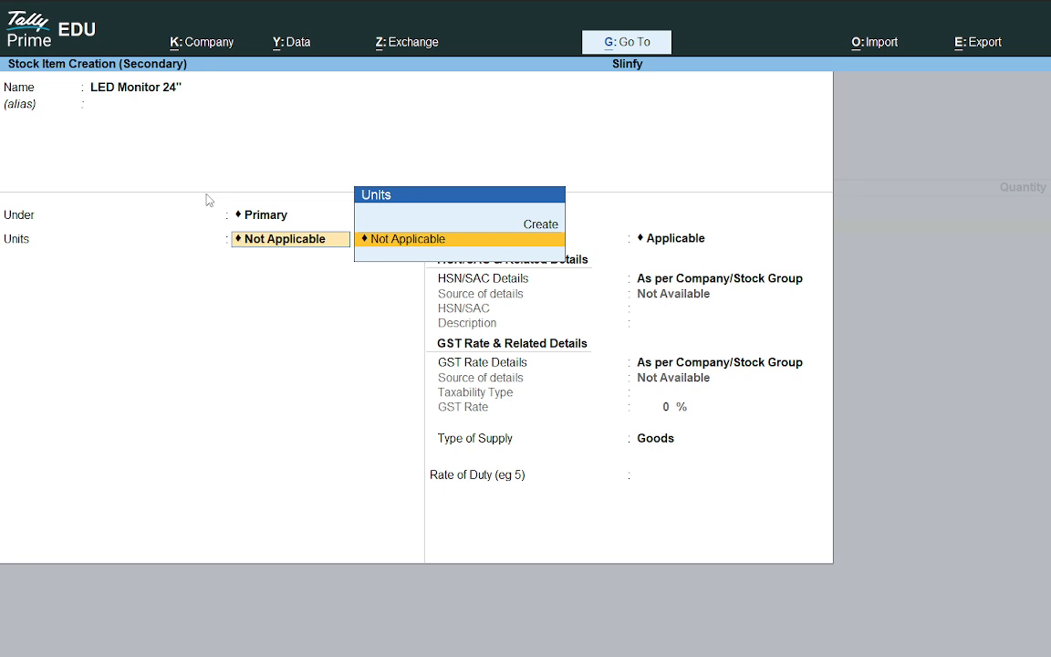
key("alt+c")
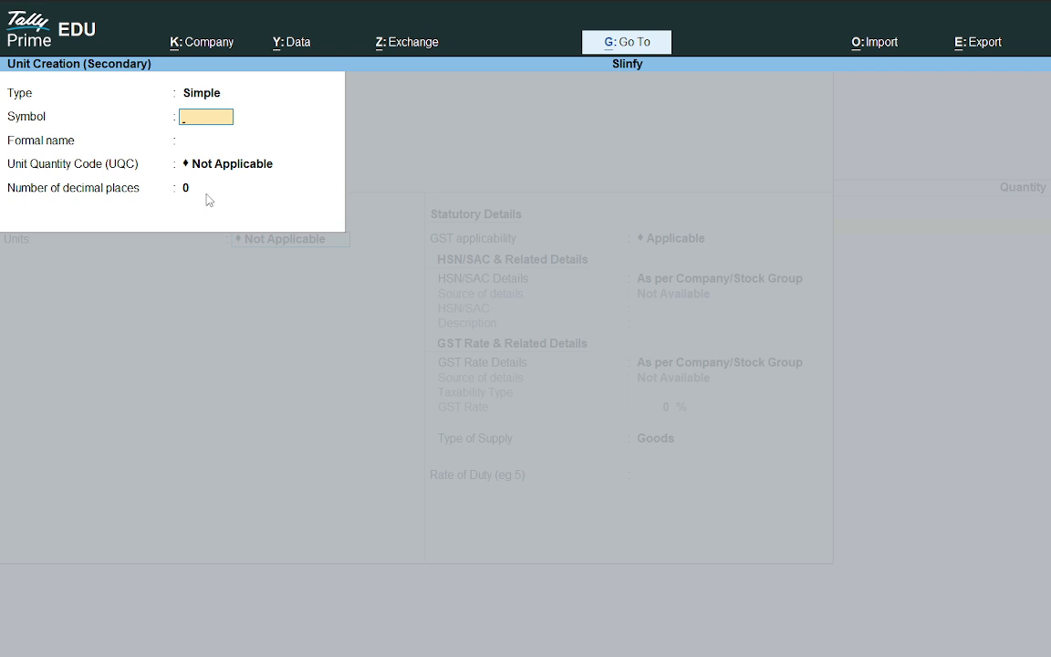
type("PCS")
key("Return")
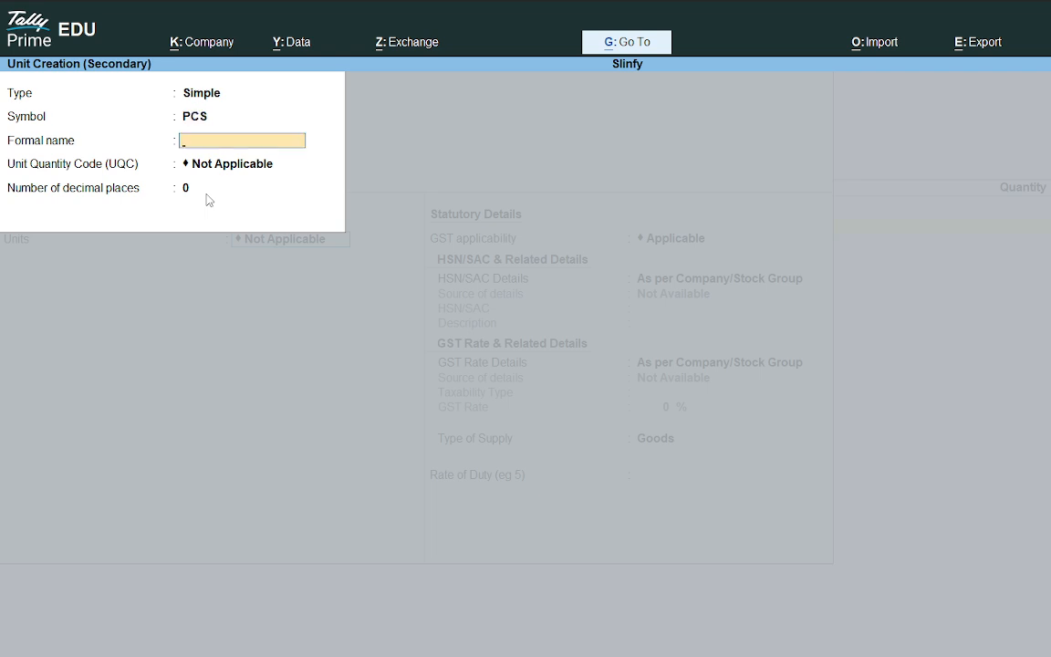
Step: Enter Tv Piece as the new unit's formal name
type("P")
key("BackSpace")
key("BackSpace")
type("Tv Piece")
key("Return")
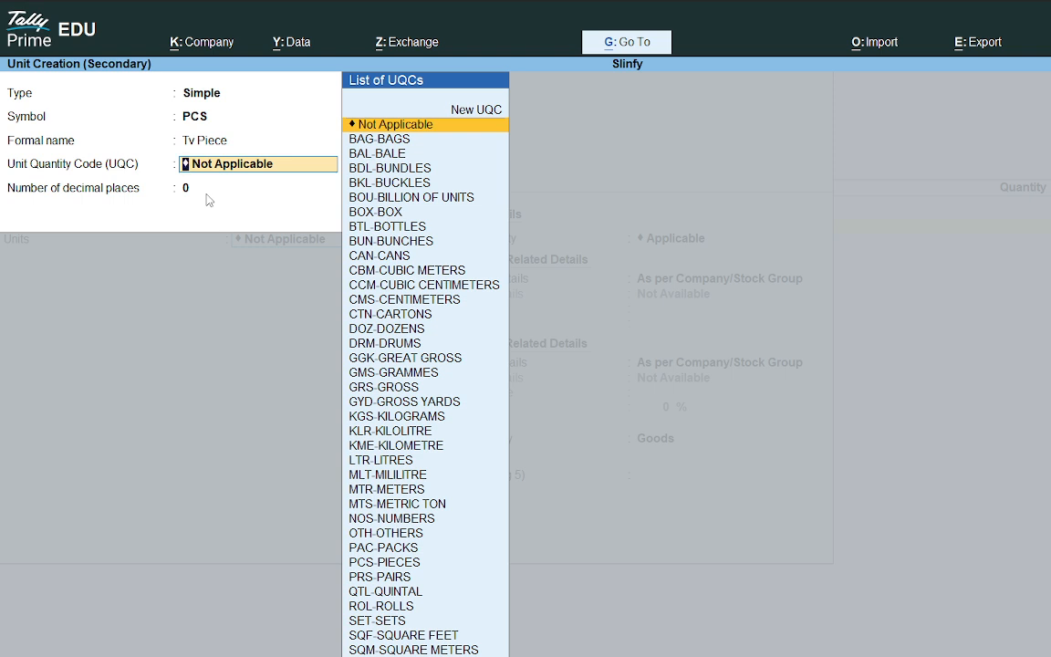
Step: Set the unit's UQC to PCS-PIECES, accept the new unit and save the LED Monitor 24" stock item
type("pc")
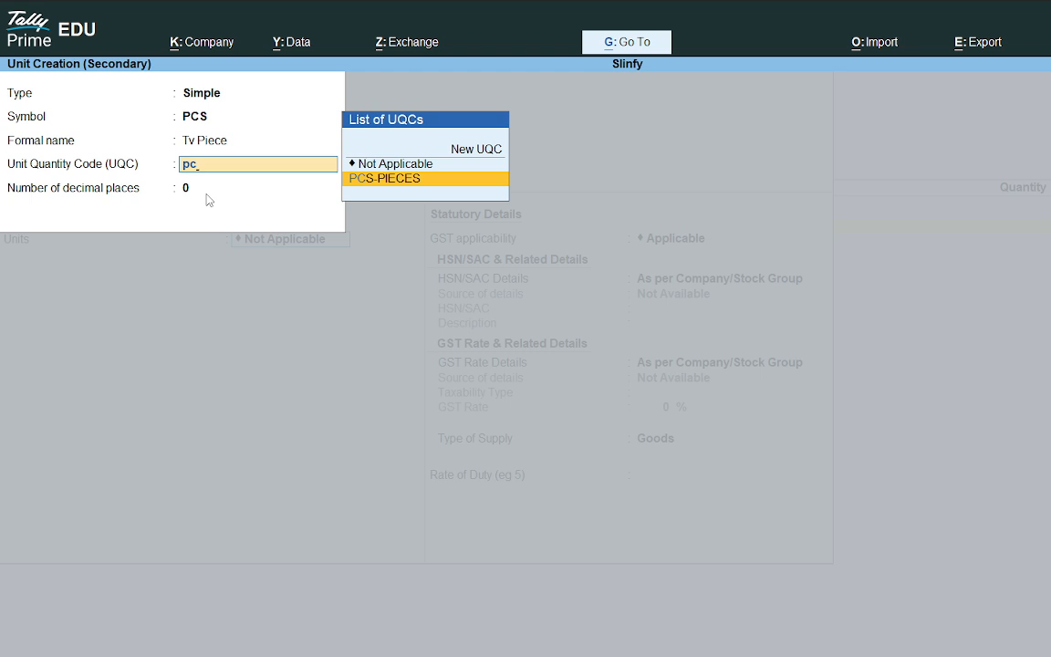
key("Return")
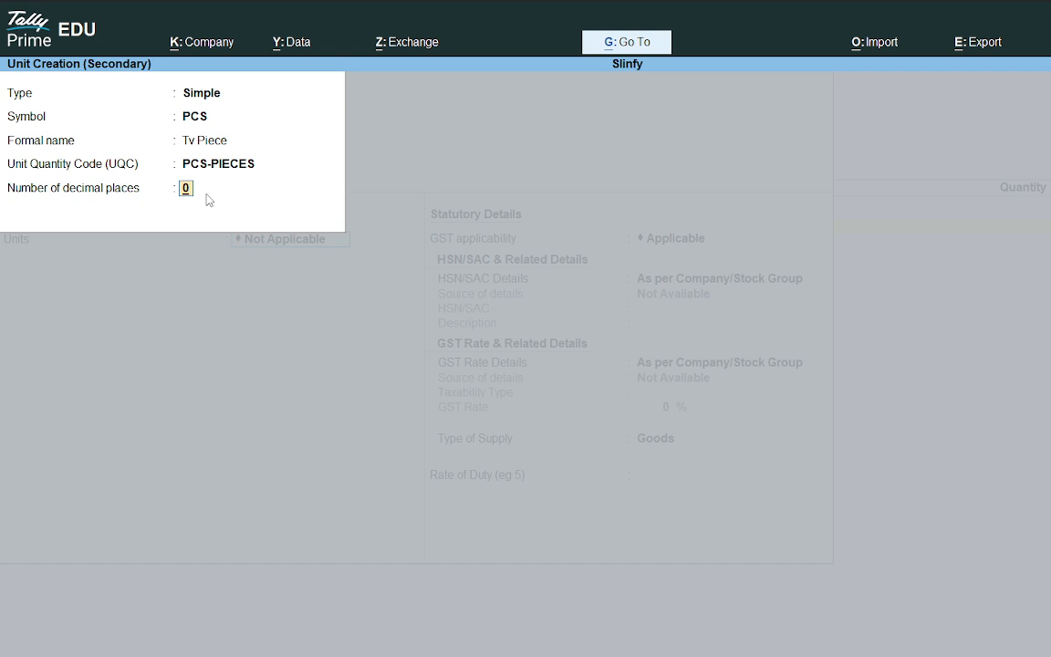
key("Return")
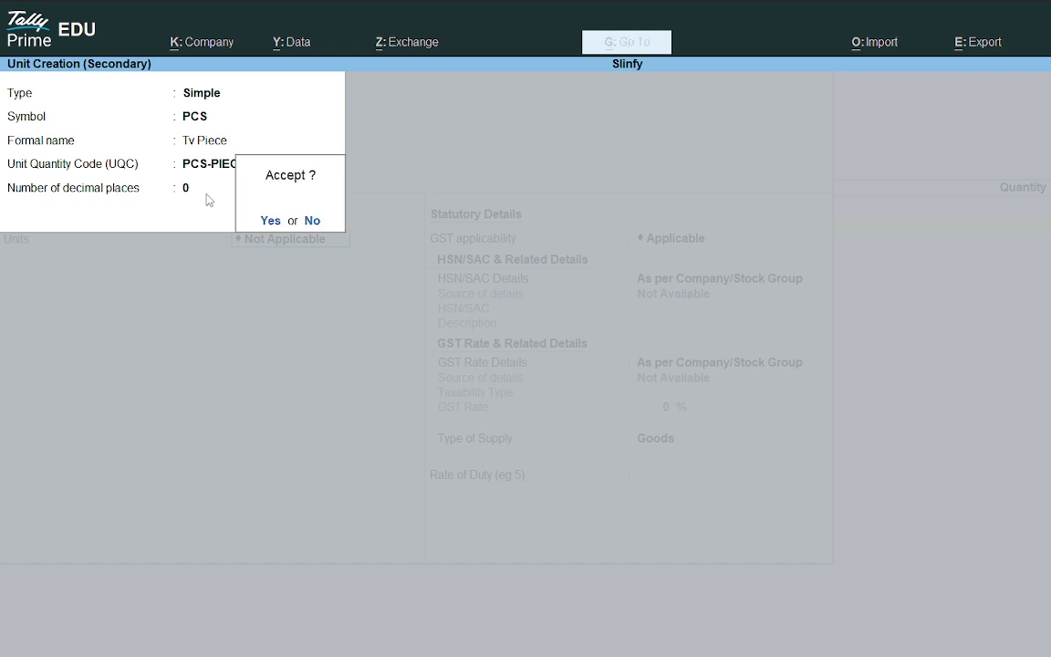
key("Return")
key("Return")
key("Return")
key("Return")
key("Return")
key("Return")
key("Return")
key("Return")
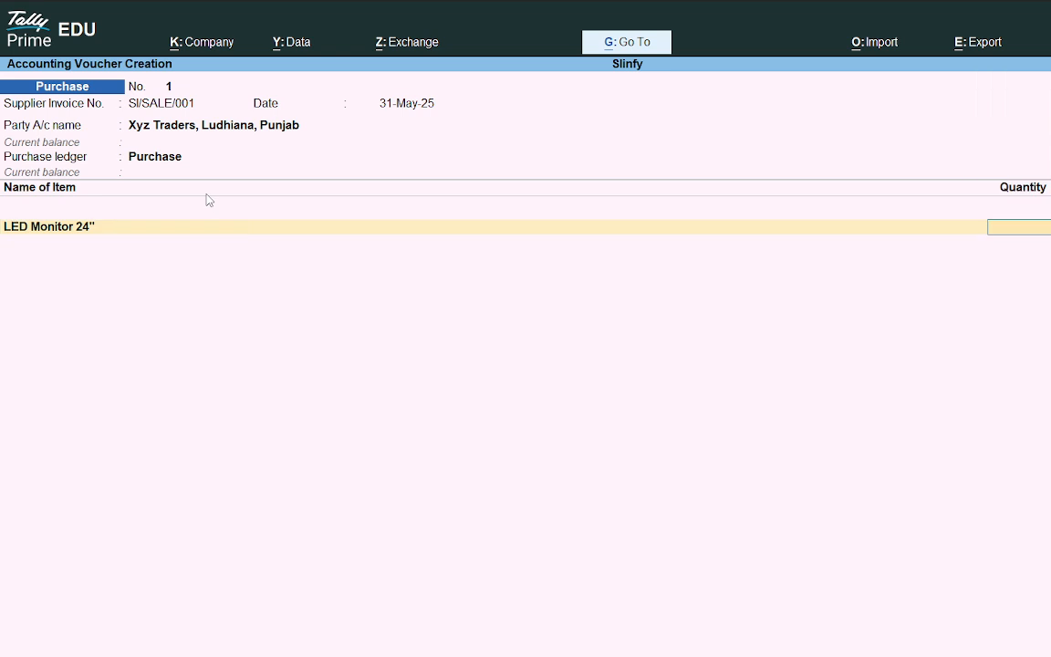
Step: Check the invoice quantity in the PDF and enter 5 as the LED Monitor 24" quantity
key("alt+Tab")
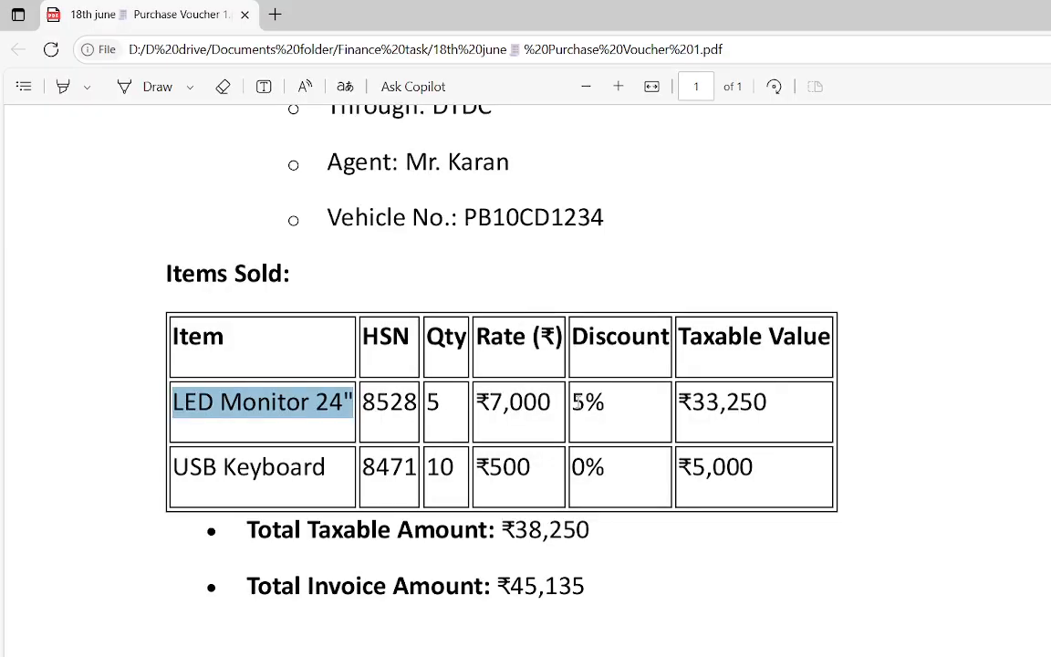
left_click(421, 421)
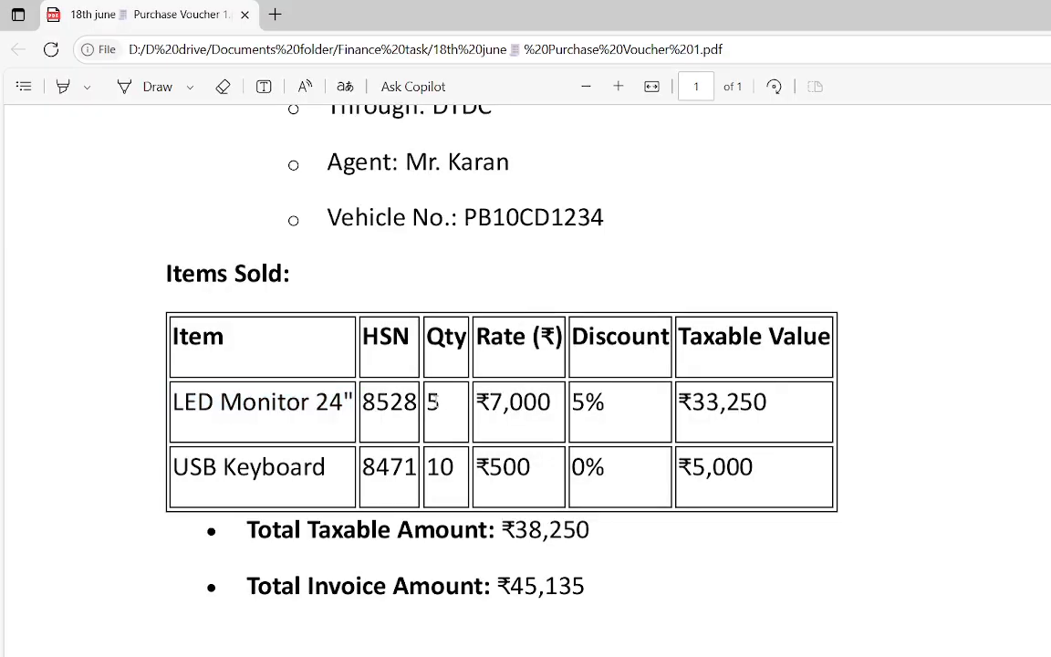
double_click(433, 401)
key("alt+Tab")
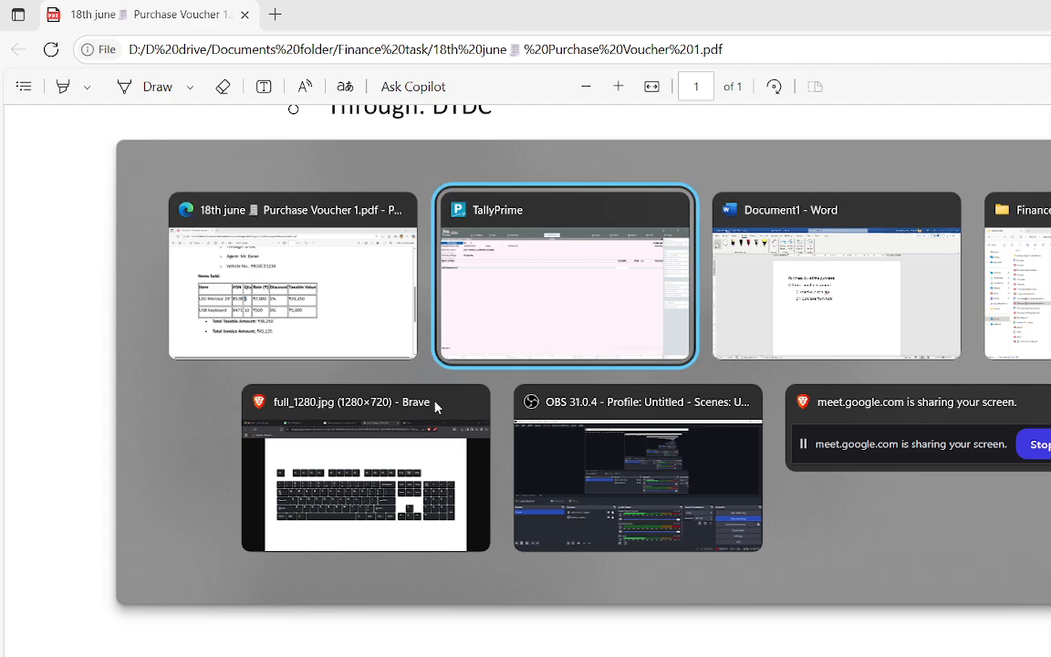
key("Return")
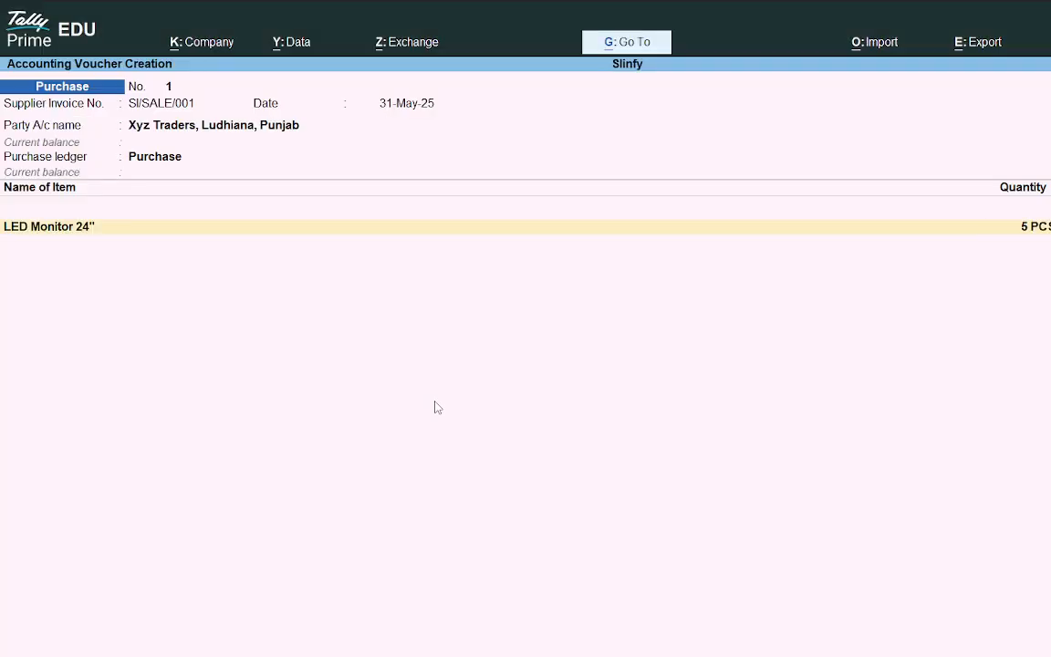
Step: Show more voucher configurations and enable Provide Cash/Trade Discount for the purchase voucher
key("alt+Tab")
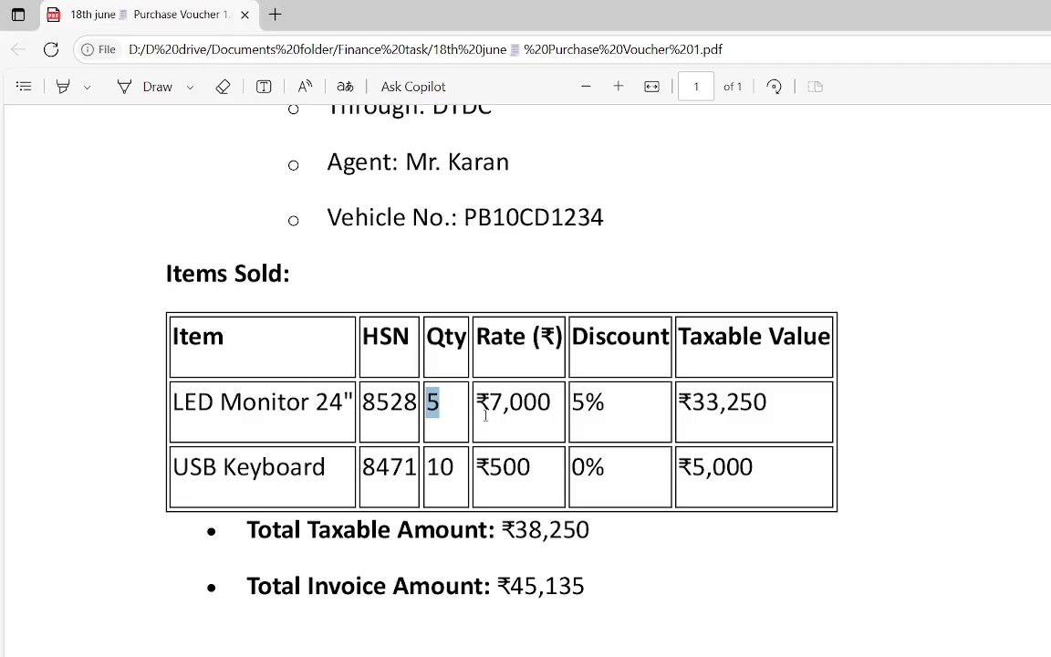
key("alt+Tab")
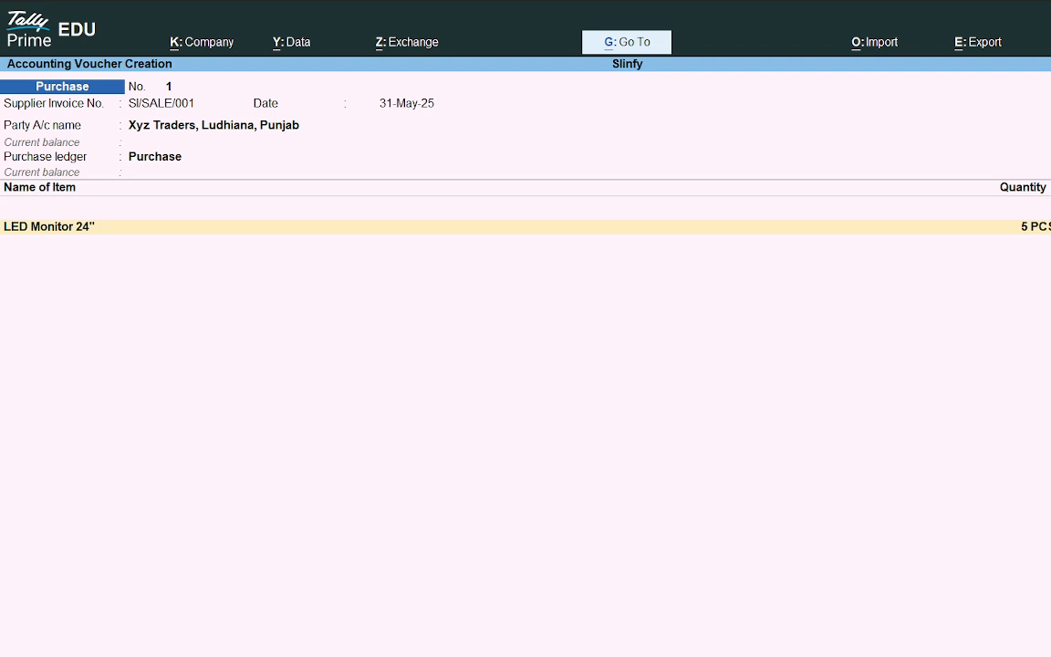
key("alt+Tab")
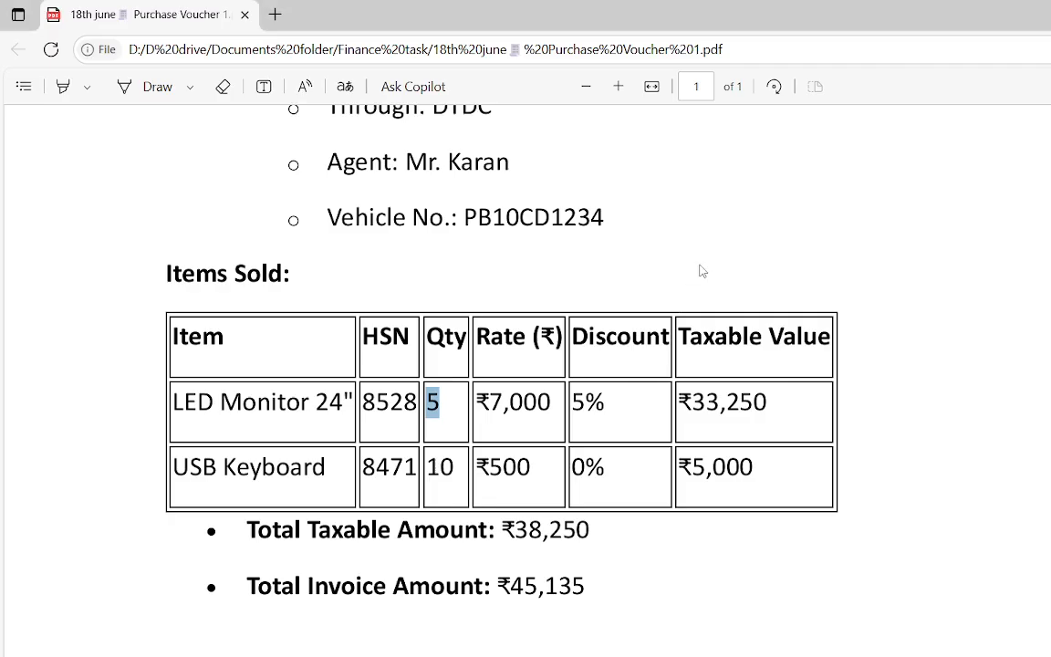
double_click(658, 336)
key("ctrl+c")
key("alt+Tab")
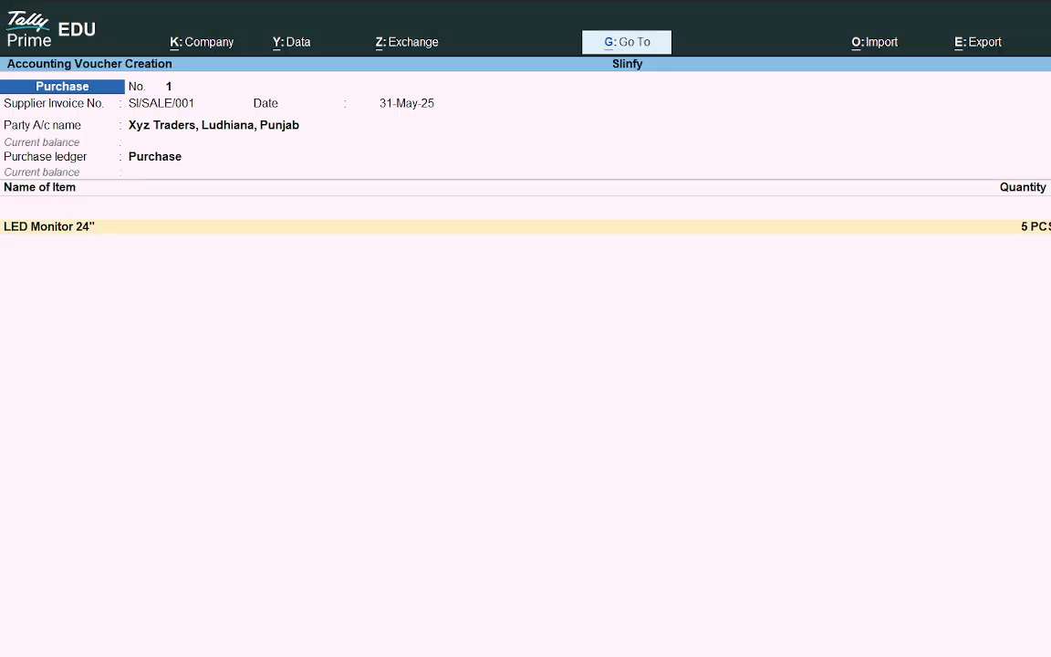
key("F12")
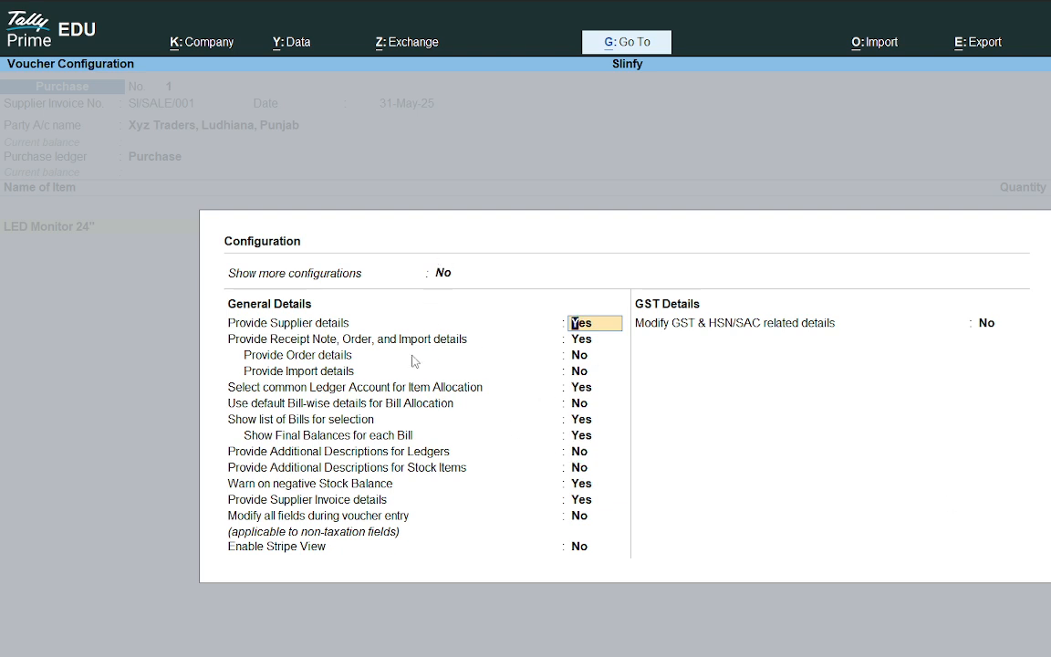
left_click(441, 275)
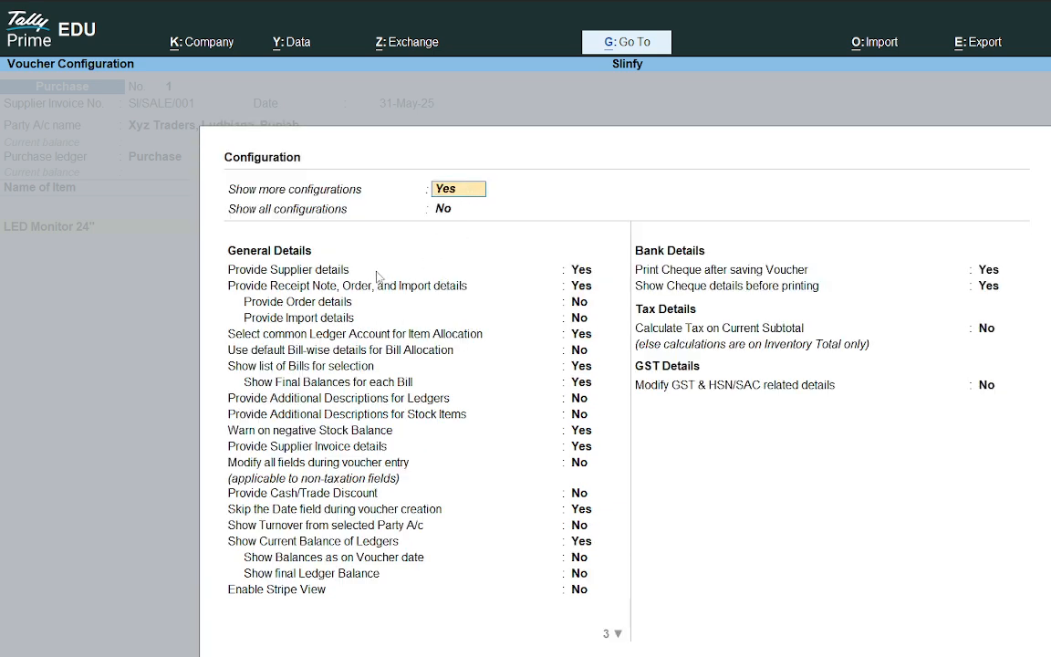
left_click(321, 497)
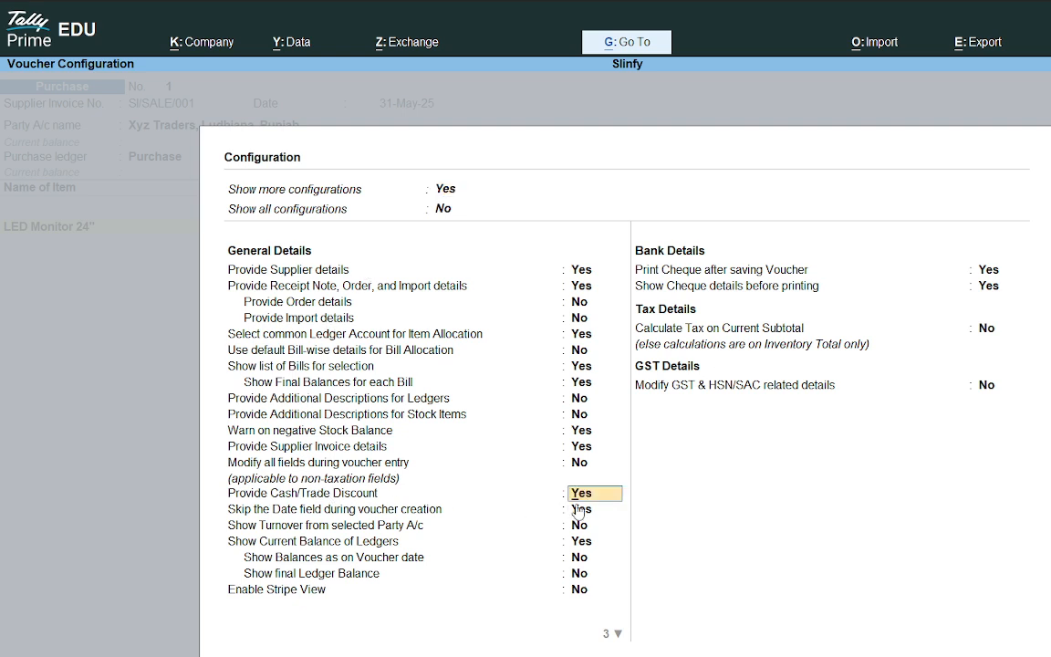
key("Delete")
key("Delete")
key("Delete")
type("yes")
key("Return")
key("Return")
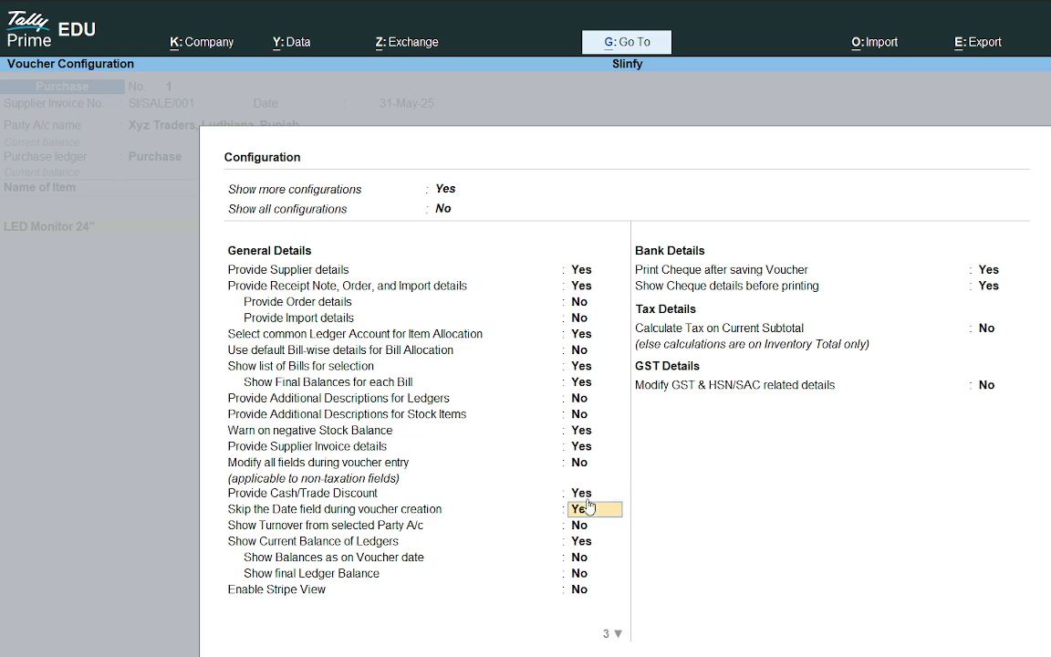
key("Return")
key("Return")
key("Return")
key("Return")
key("Return")
key("Return")
key("Return")
key("Return")
key("Return")
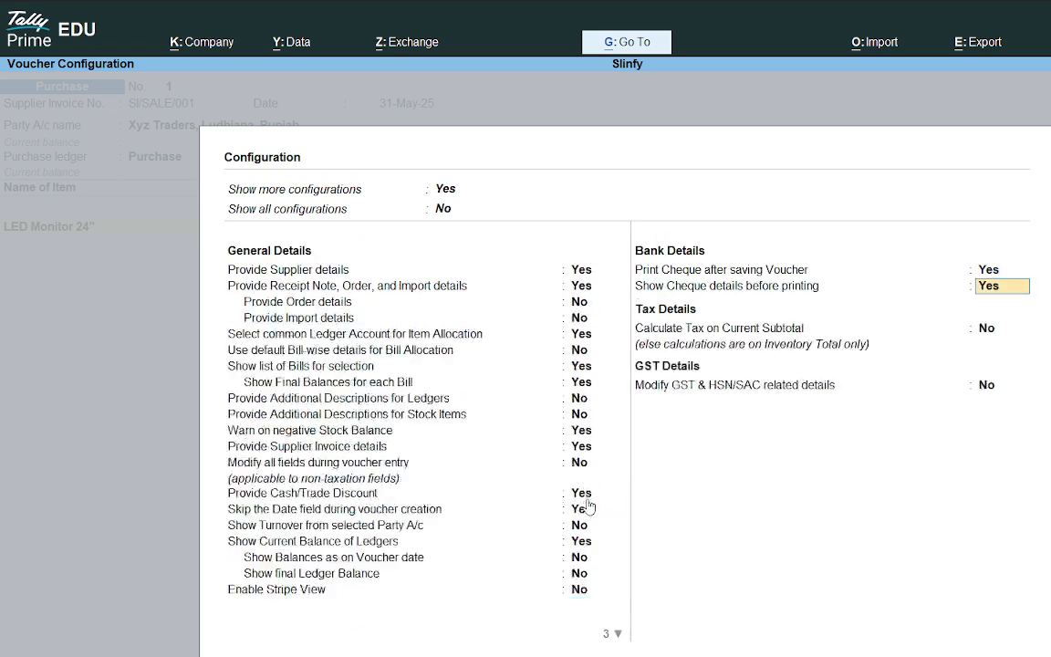
key("Return")
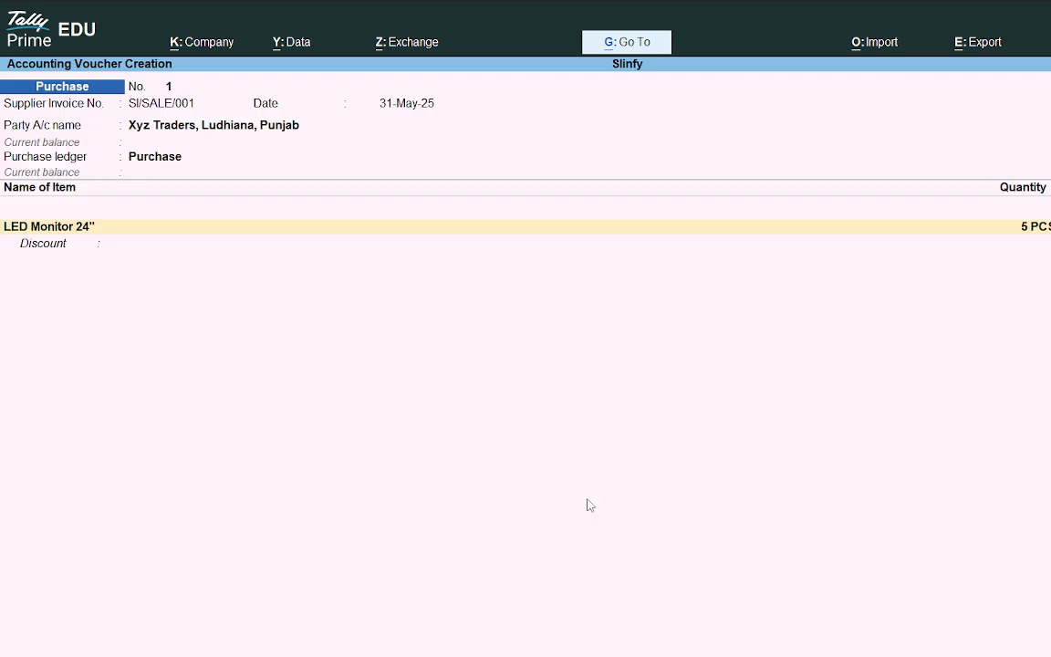
Step: Show all voucher configurations and enable Modify all fields during voucher entry and Show Turnover from selected Party A/c
key("Return")
key("BackSpace")
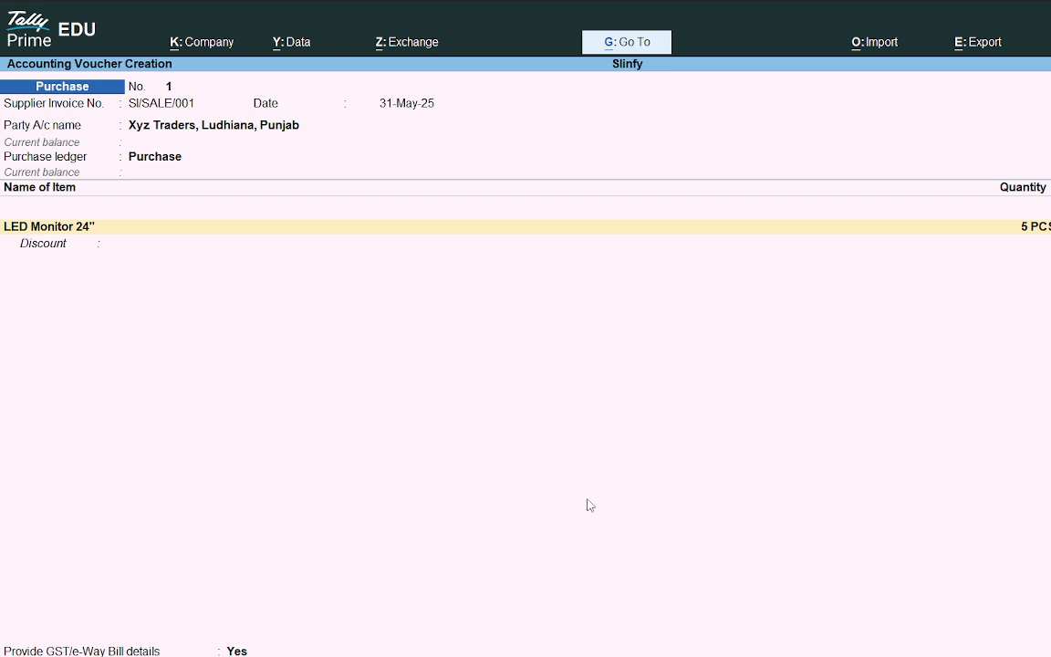
key("Return")
key("Return")
key("F12")
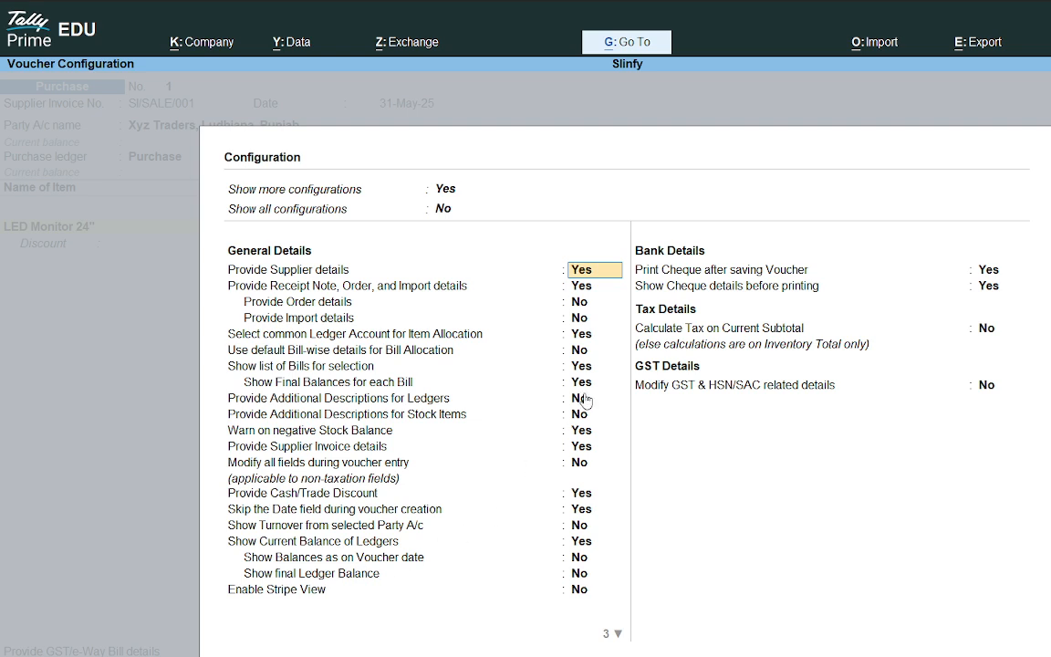
left_click(447, 214)
key("y")
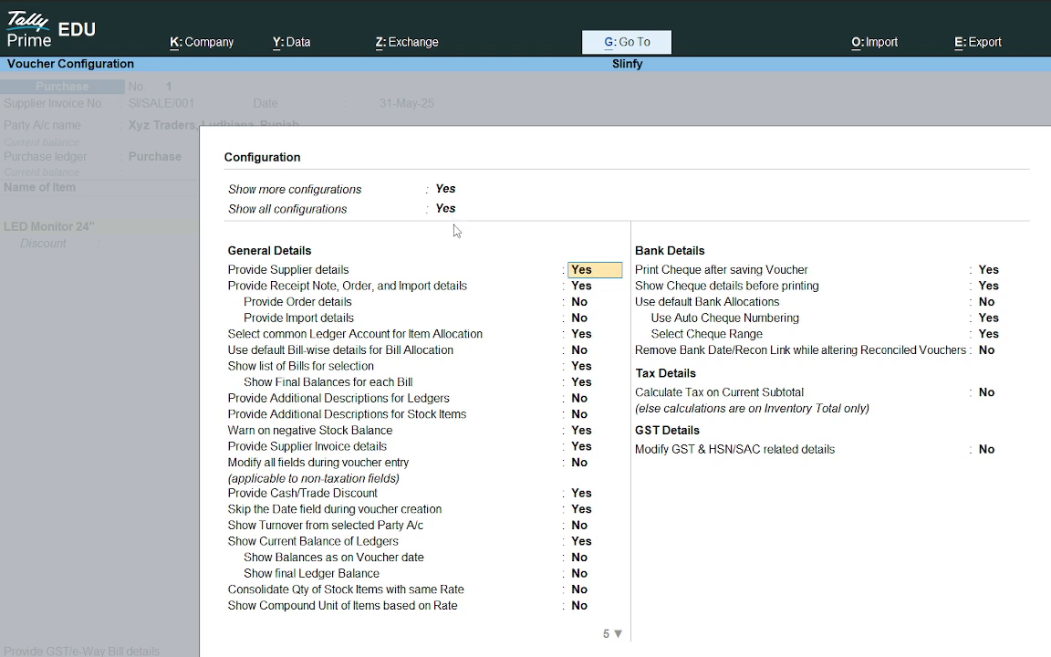
key("Down")
key("Down")
key("Down")
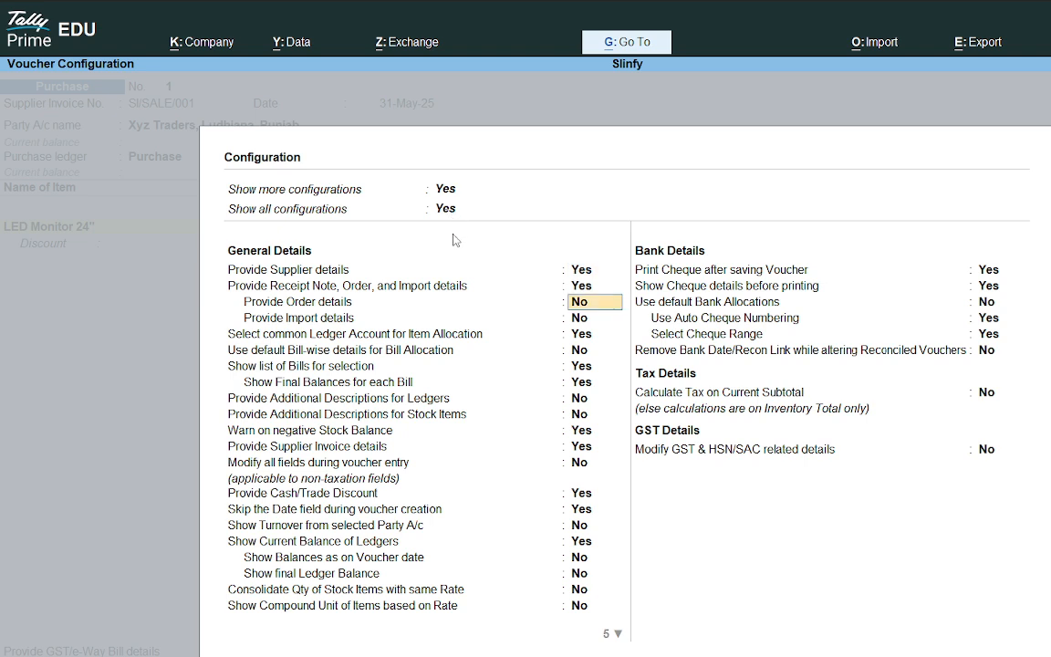
key("Down")
key("Down")
key("Down")
key("Down")
key("Down")
key("Down")
key("Down")
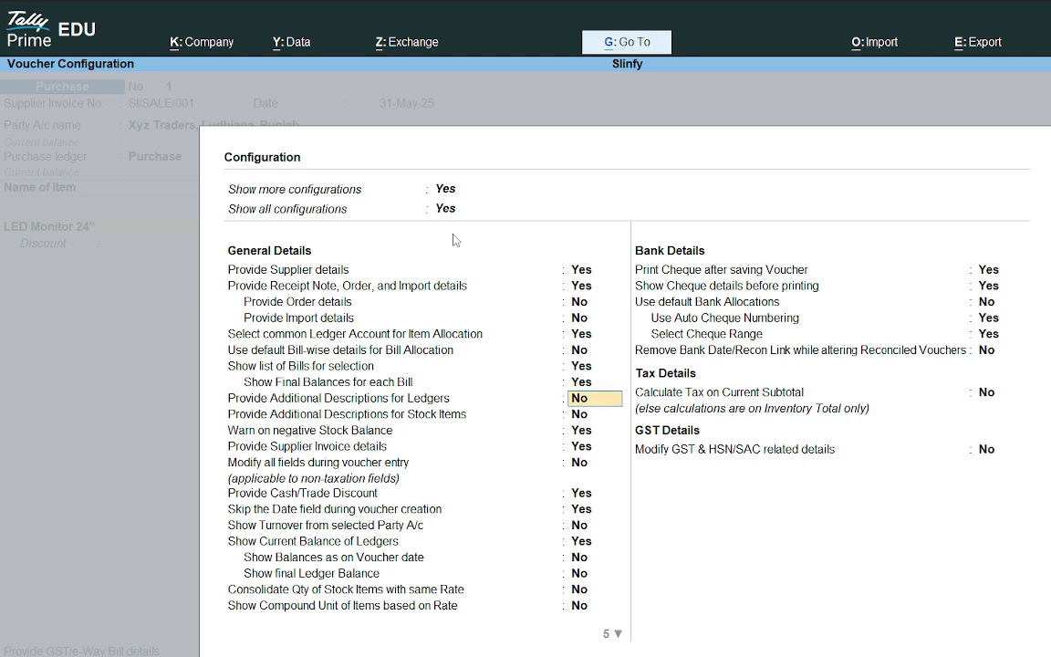
key("Down")
key("Down")
type("y")
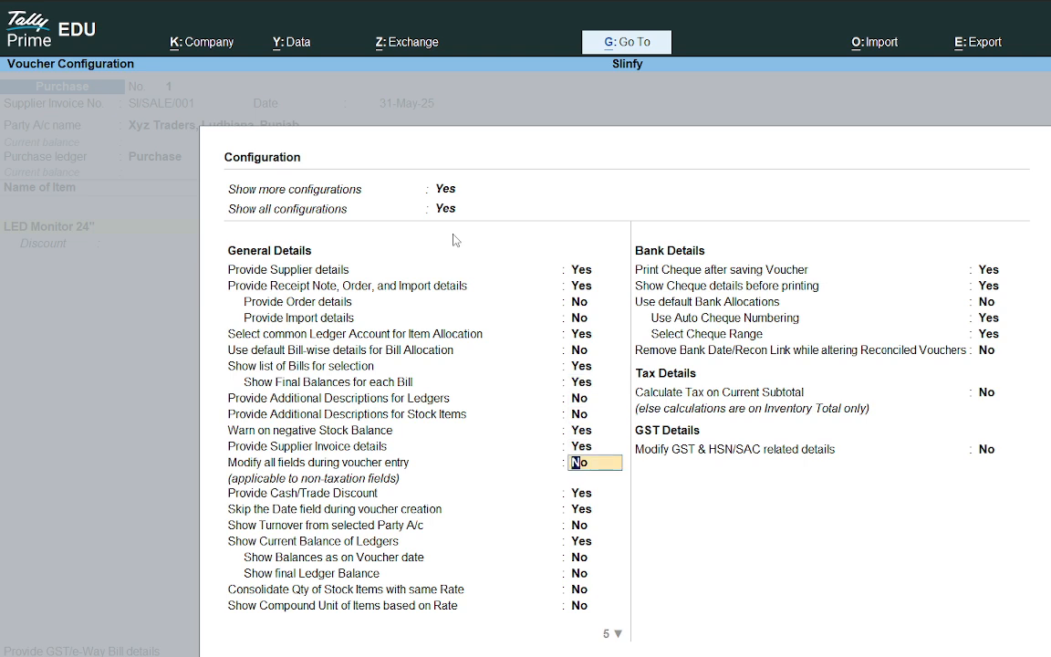
key("Return")
key("Down")
key("Down")
type("y")
key("Return")
key("Down")
key("Down")
key("Down")
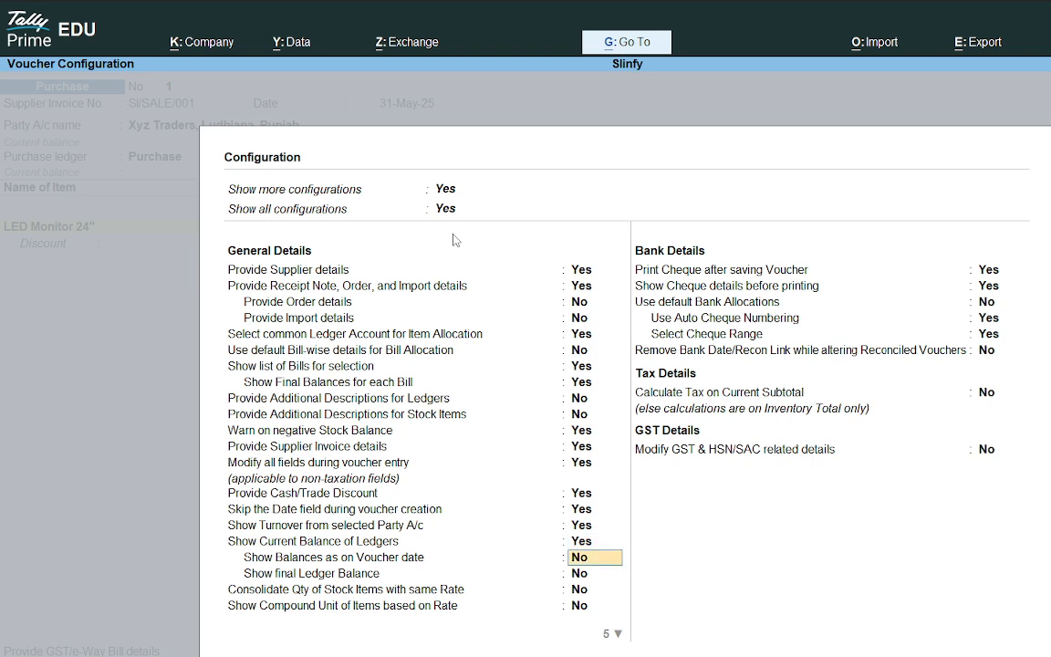
key("Down")
key("Down")
key("Down")
key("Down")
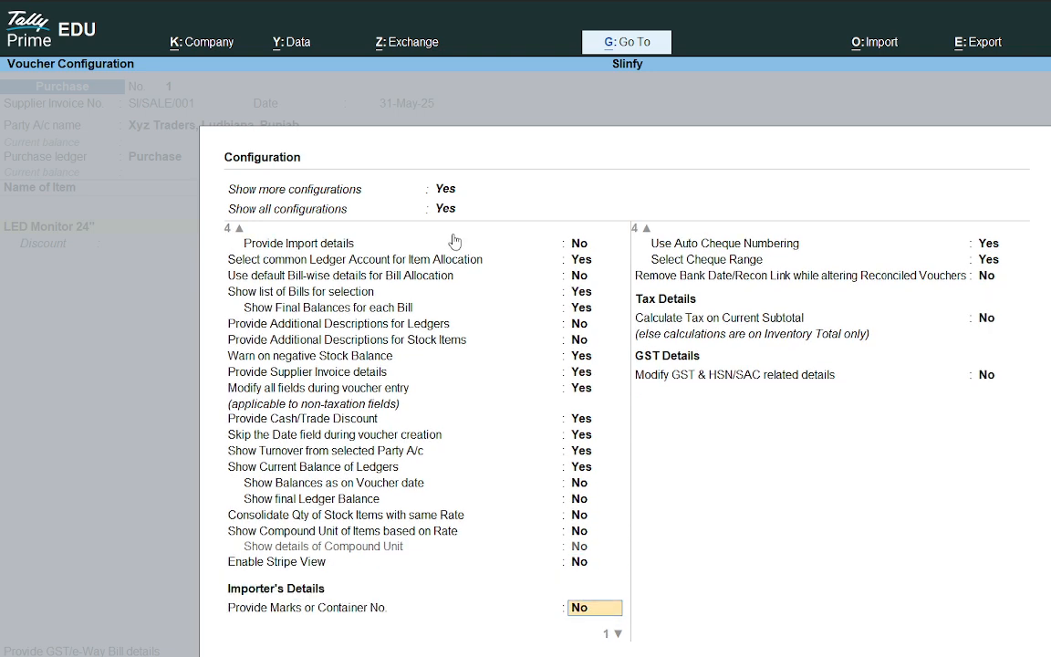
key("Down")
key("Down")
key("Down")
key("Down")
key("Down")
key("Down")
key("Down")
key("ctrl+a")
Step: Step back through the voucher to the party name and discard the voucher entry
key("Return")
key("Return")
key("Return")
key("Return")
key("BackSpace")
key("BackSpace")
key("BackSpace")
key("BackSpace")
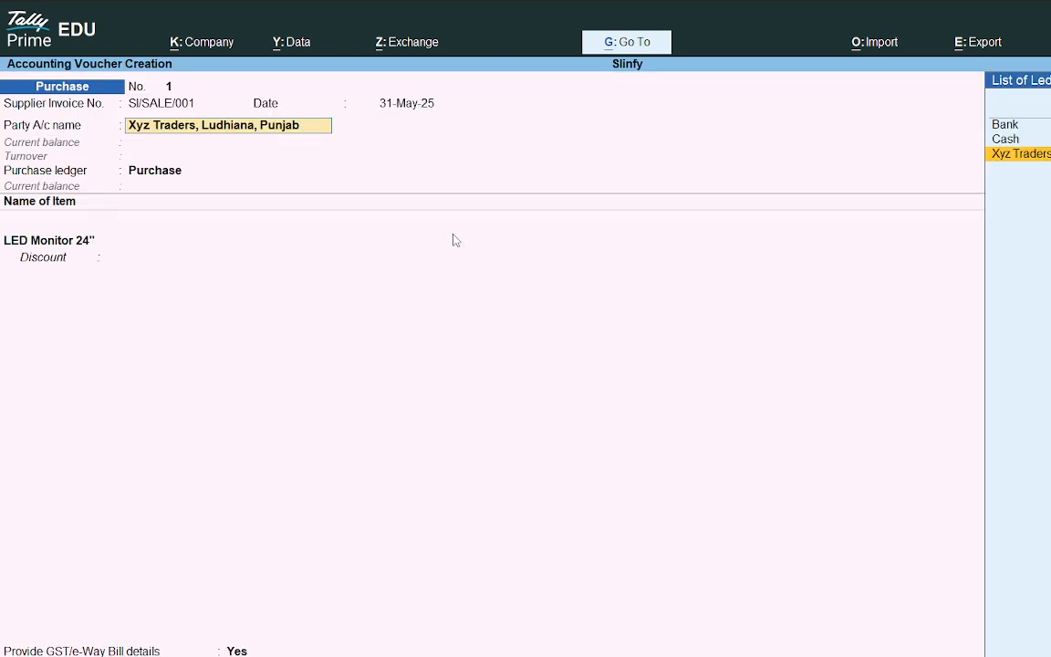
key("Escape")
key("Escape")
key("Return")
key("Return")
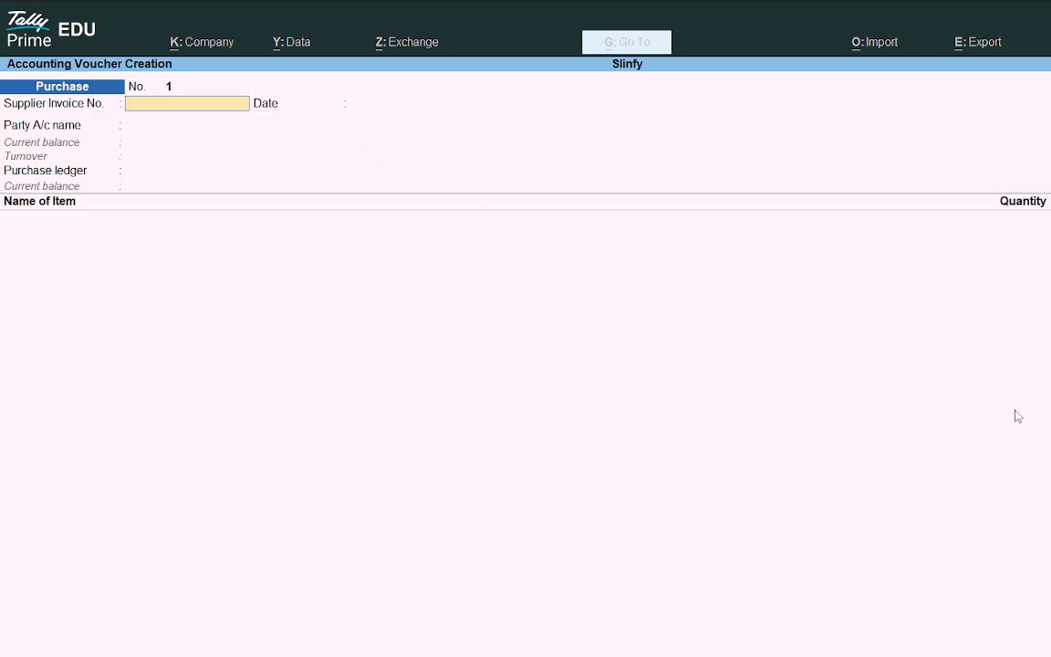
key("Escape")
left_click(204, 41)
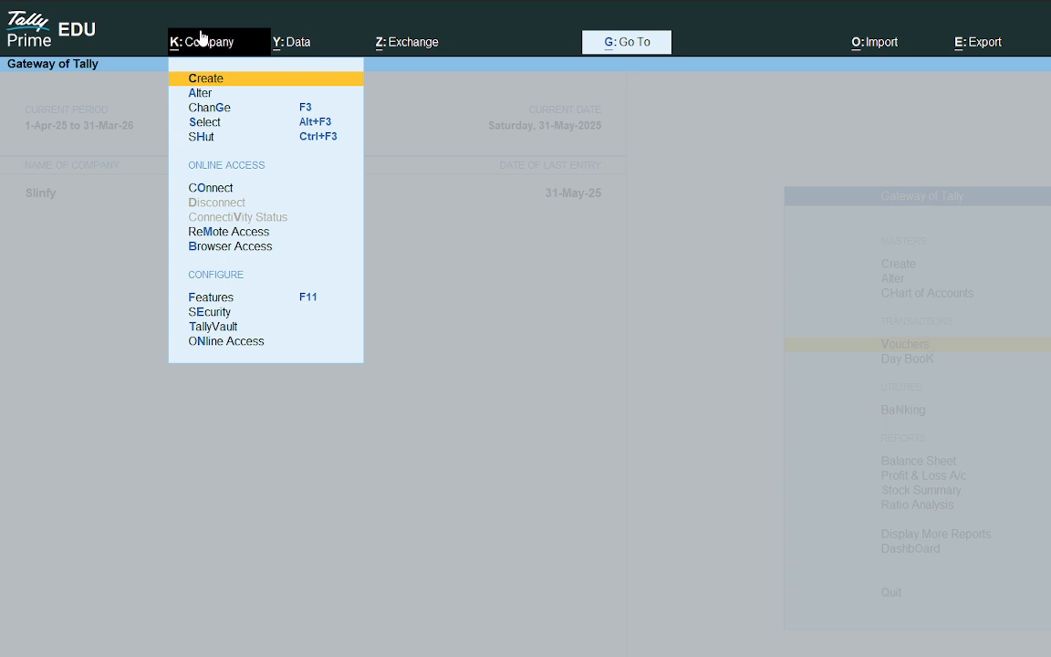
left_click(222, 301)
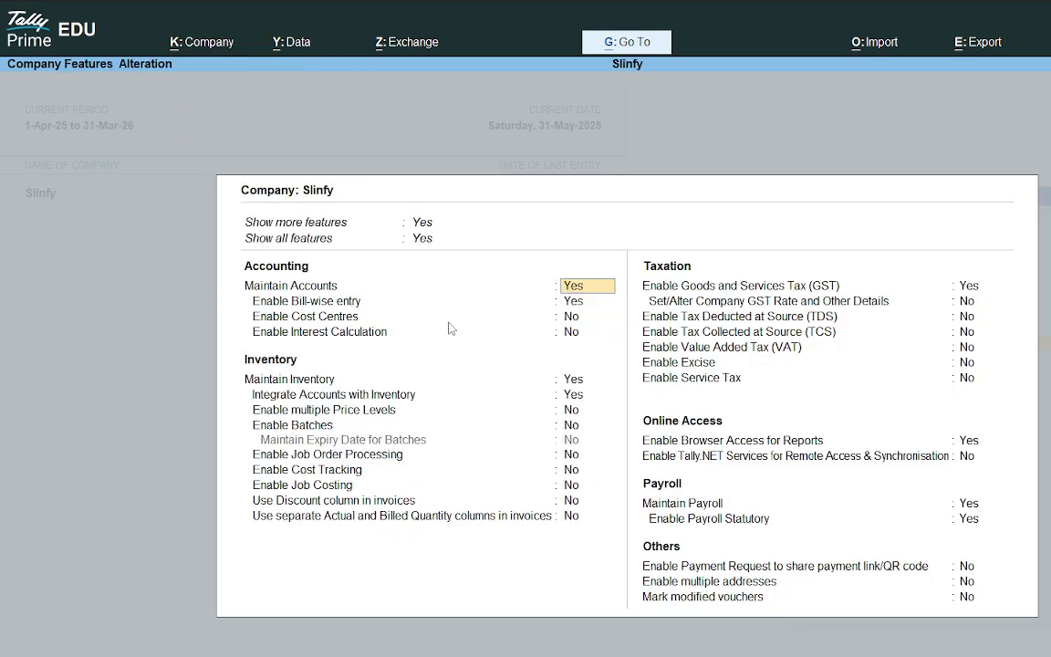
key("Down")
key("Down")
key("Down")
key("Down")
key("Down")
key("Down")
key("Down")
key("Down")
key("BackSpace")
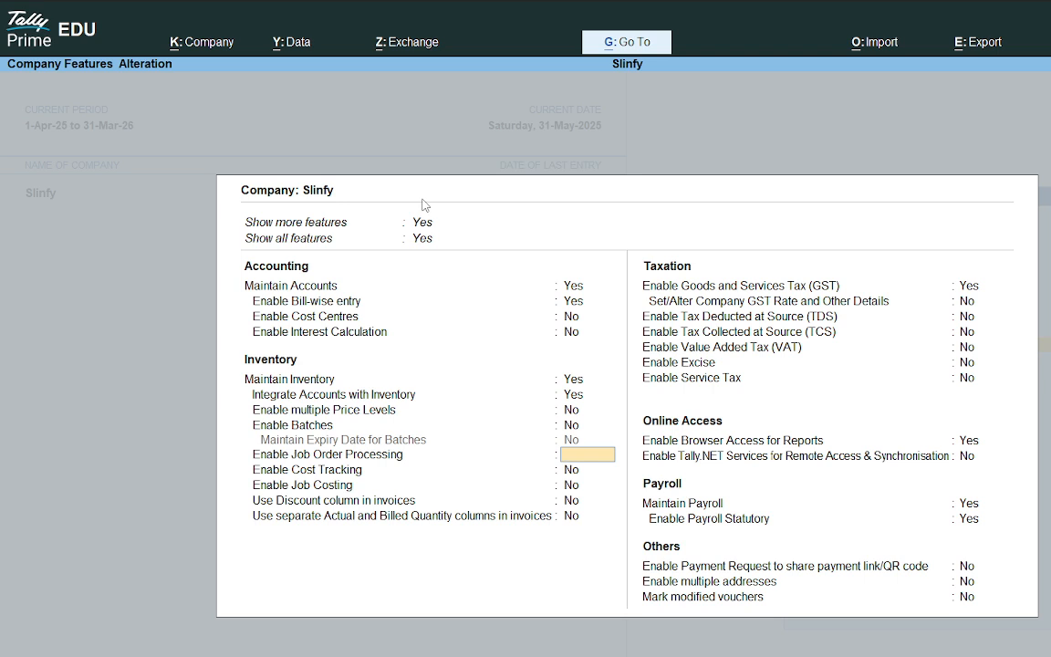
key("ctrl+a")
Step: Enable Use Discount column in invoices in the company features and accept the changes
left_click(194, 42)
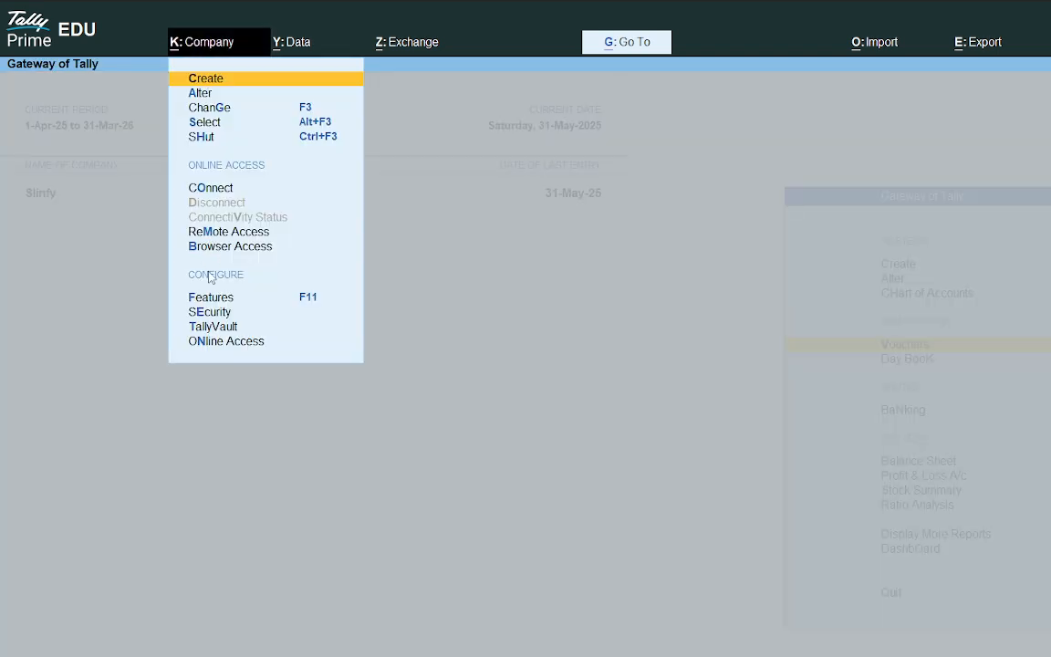
left_click(207, 300)
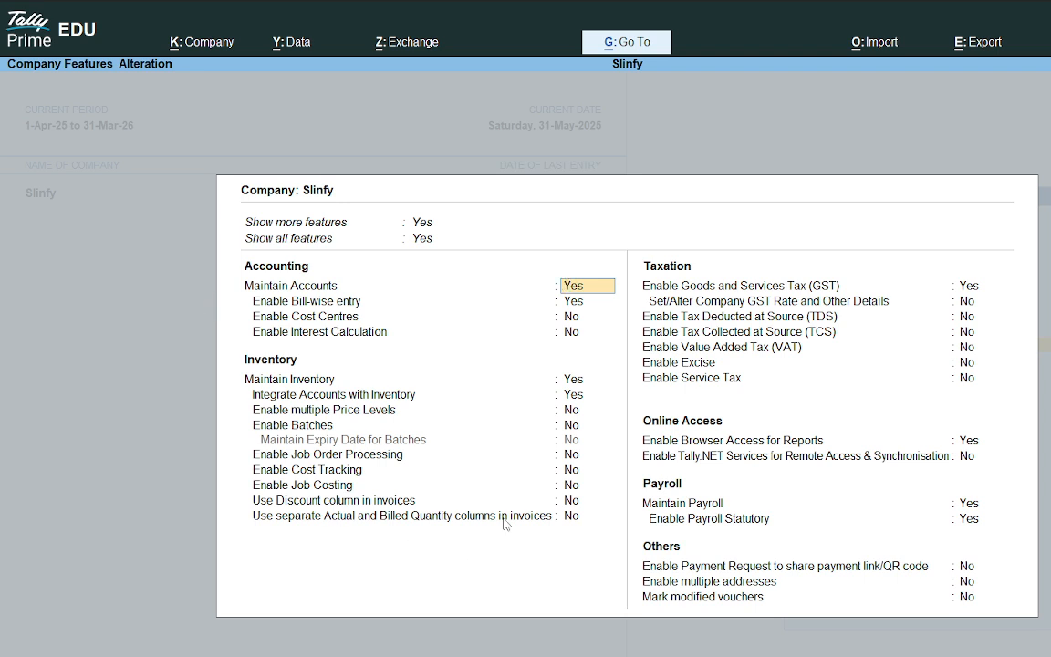
left_click(565, 501)
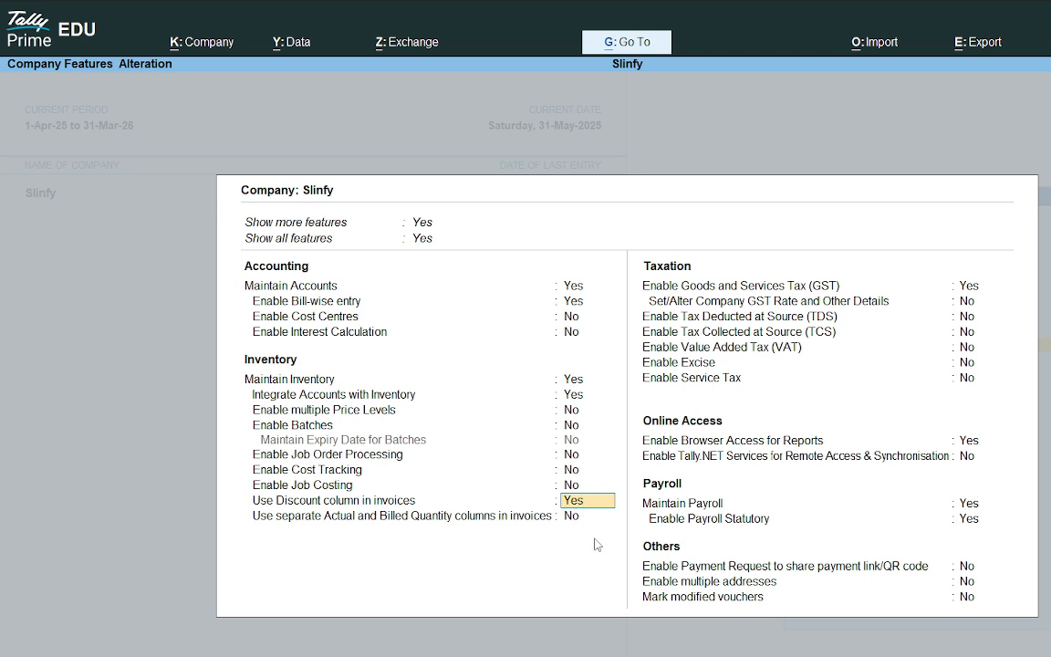
key("Return")
key("Return")
key("Return")
key("Return")
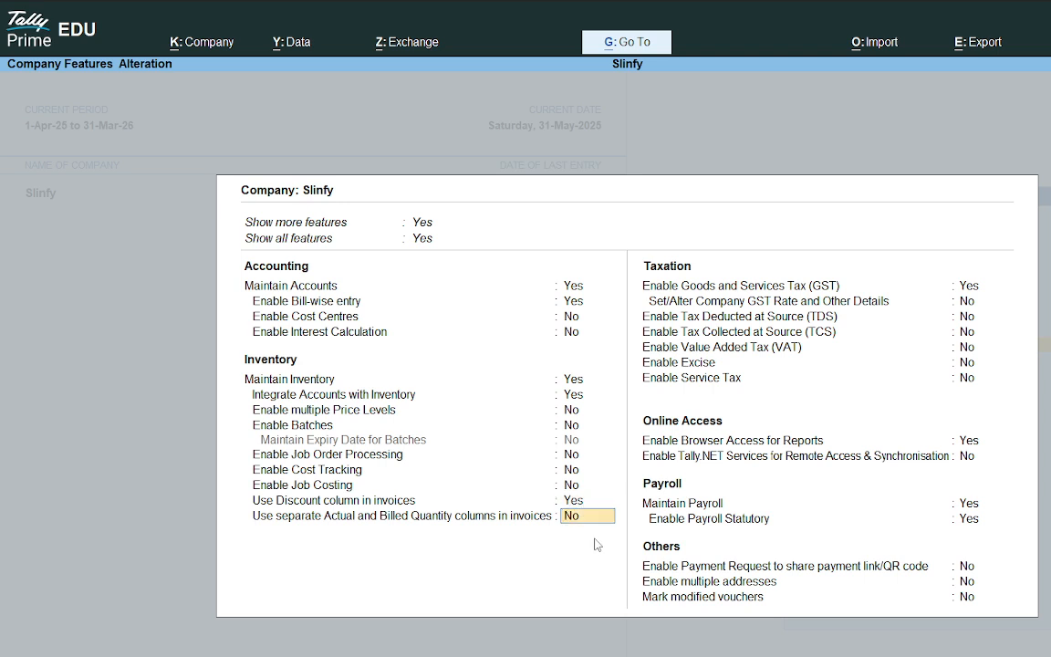
key("Return")
key("Return")
key("Return")
key("Return")
key("Return")
key("Return")
key("Return")
key("Return")
key("Return")
key("Return")
key("Return")
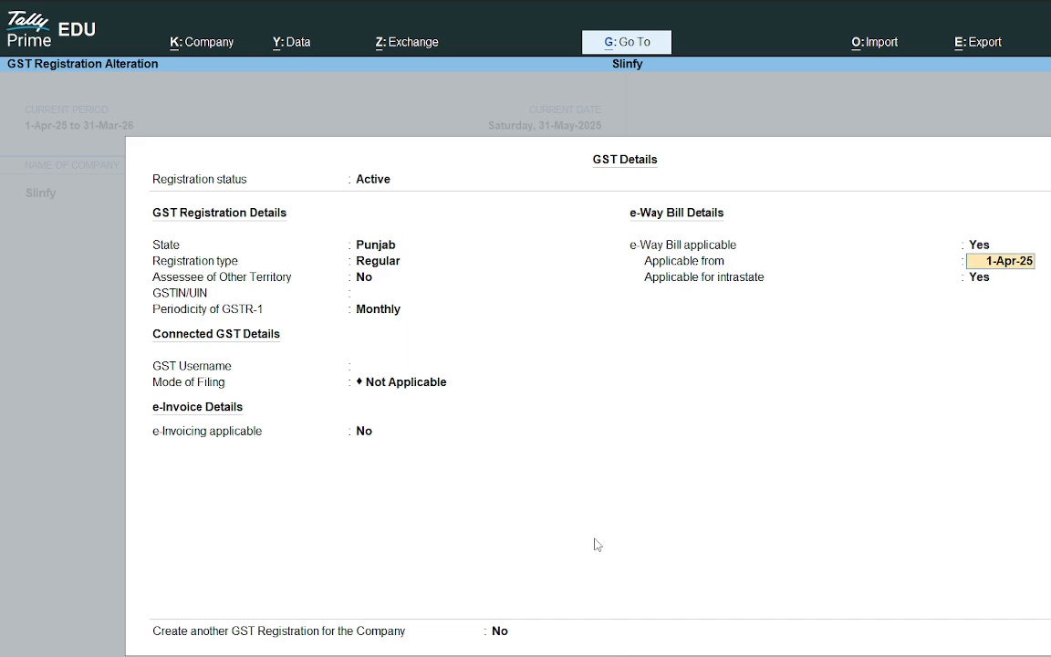
key("Return")
key("Return")
key("Return")
key("Return")
key("Return")
key("Return")
key("Return")
key("Return")
key("Return")
key("Return")
key("Return")
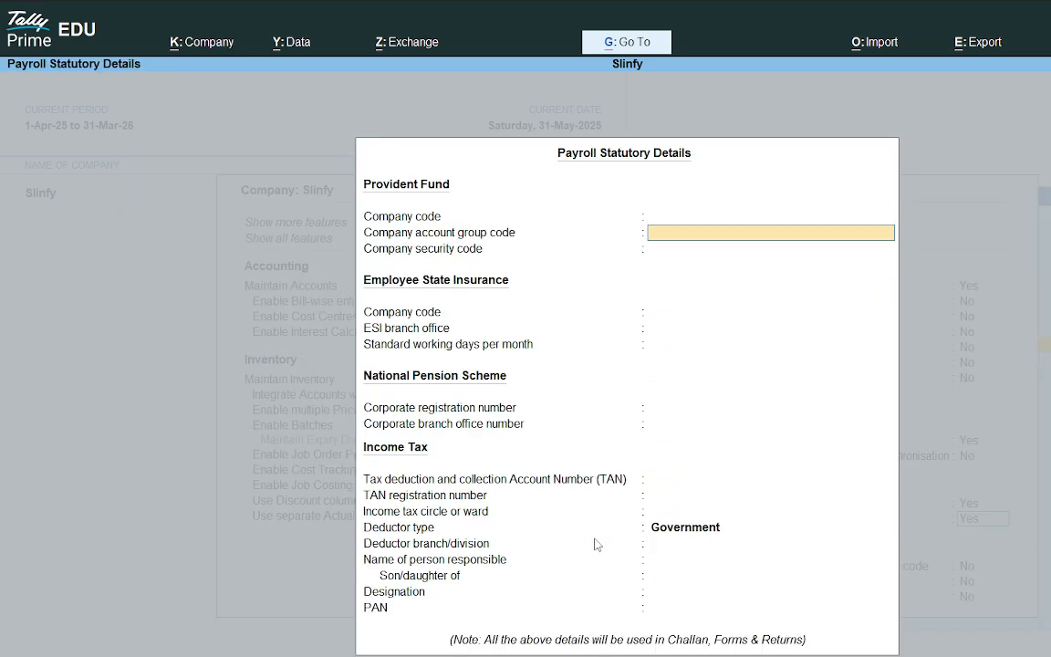
key("Return")
key("Return")
key("Return")
key("Return")
key("Return")
key("Return")
key("Return")
key("Return")
key("Return")
key("Return")
key("Return")
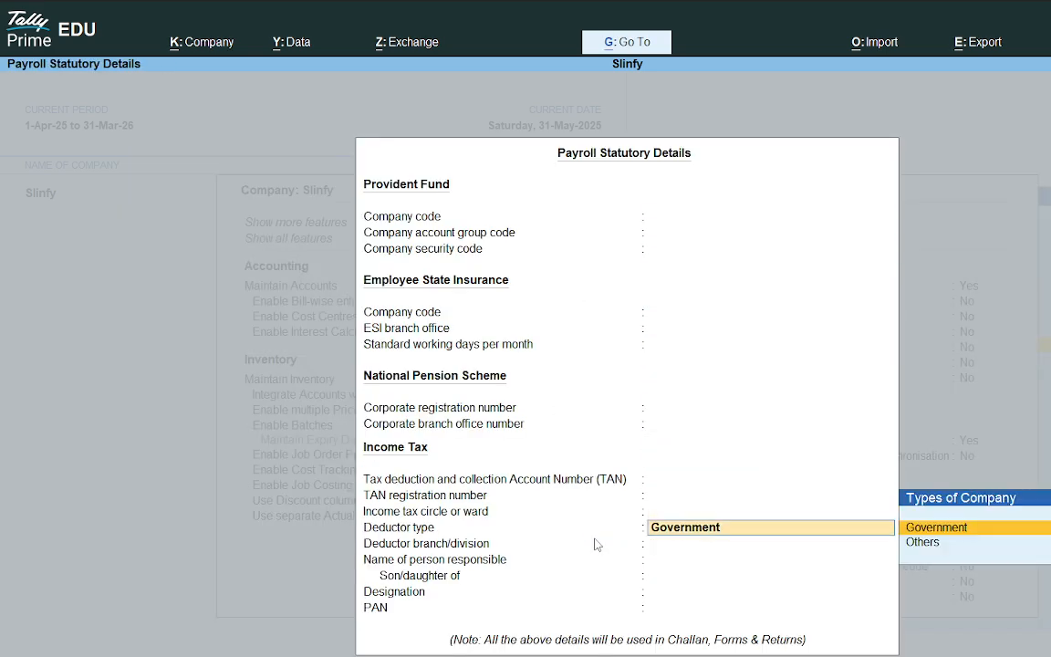
key("Return")
key("Return")
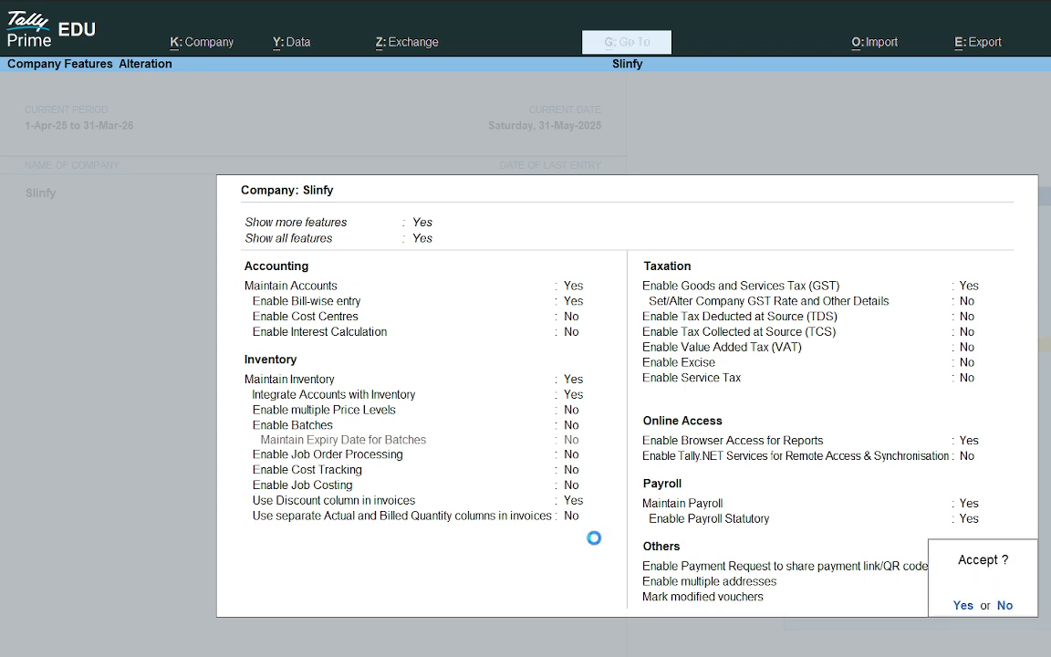
key("Return")
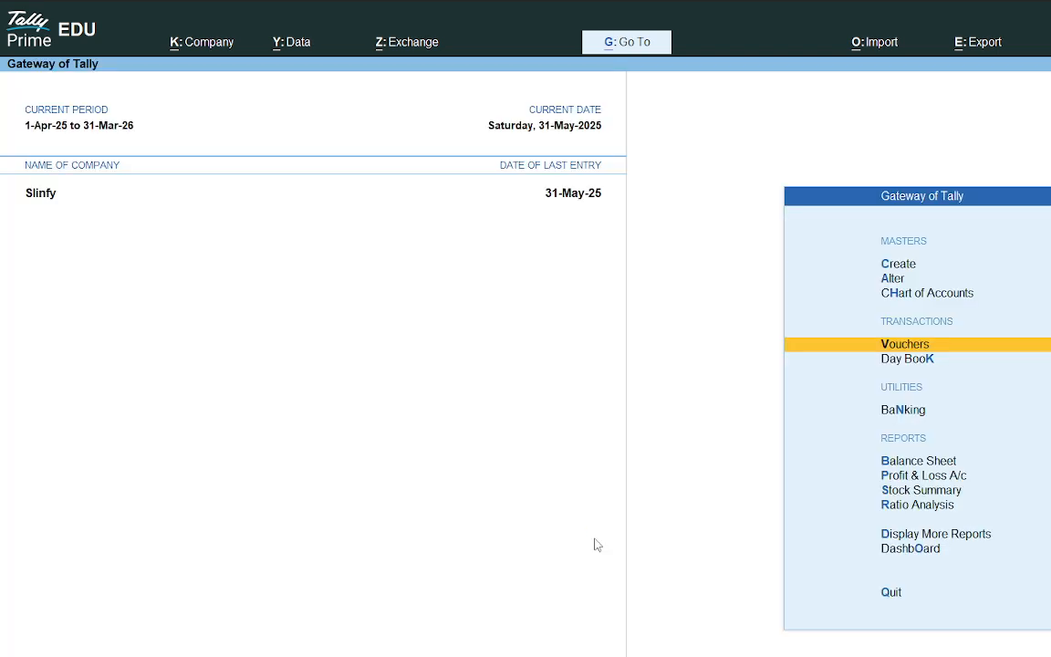
Step: Start a purchase voucher and paste the invoice number SI/SALE/001 copied from the PDF as the supplier invoice number
left_click(892, 348)
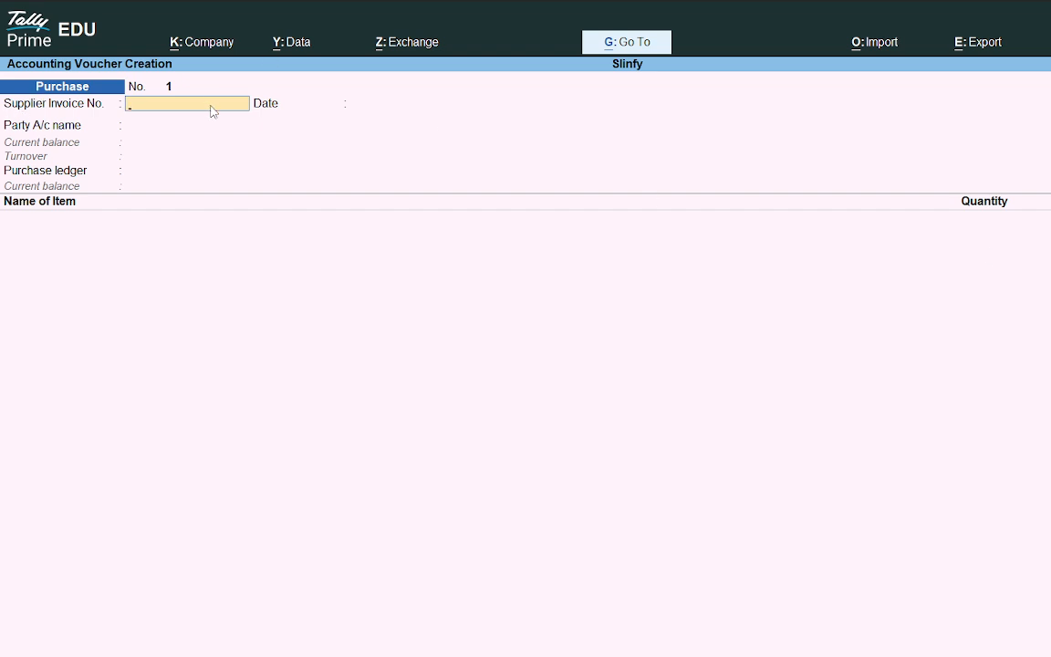
key("alt+Tab")
scroll(516, 335, "up", 5)
left_click_drag(384, 262, 516, 261)
key("ctrl+c")
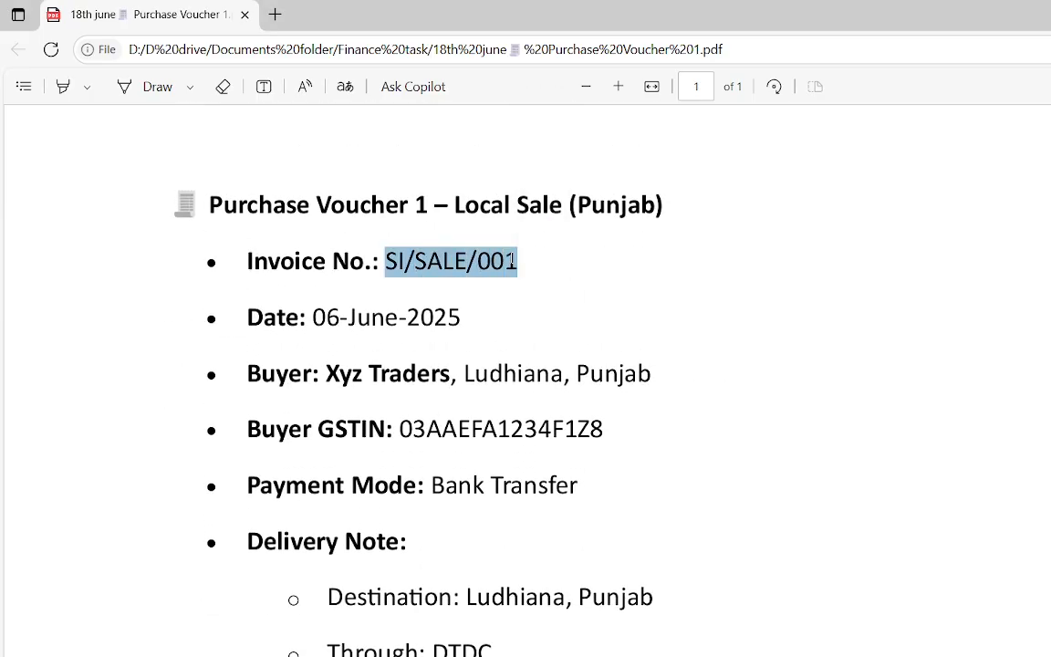
key("alt+Tab")
key("ctrl+alt+v")
key("Return")
key("Return")
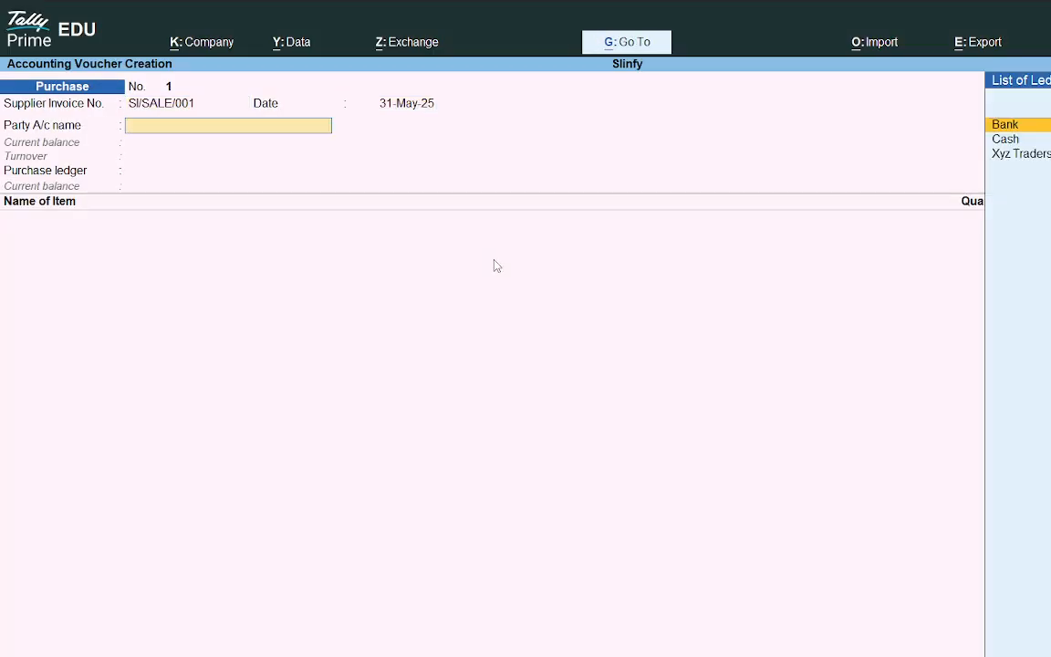
Step: Select Xyz Traders as the party account and move past the receipt details to the Purchase ledger
key("Down")
key("Down")
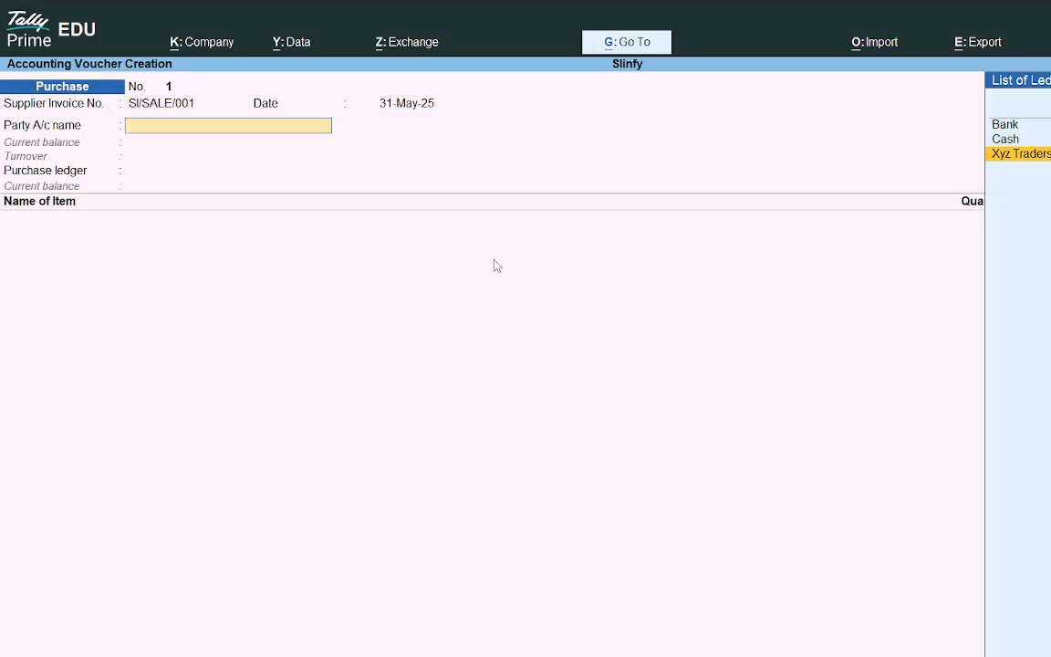
key("Return")
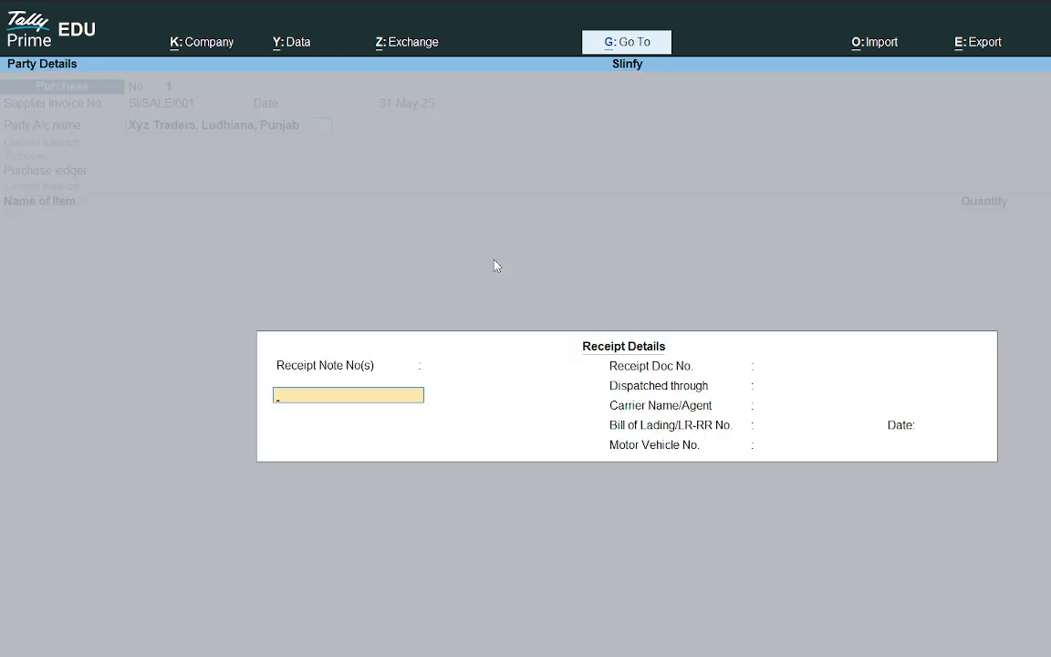
key("Return")
key("Return")
key("Return")
key("Return")
key("Return")
key("Return")
key("Return")
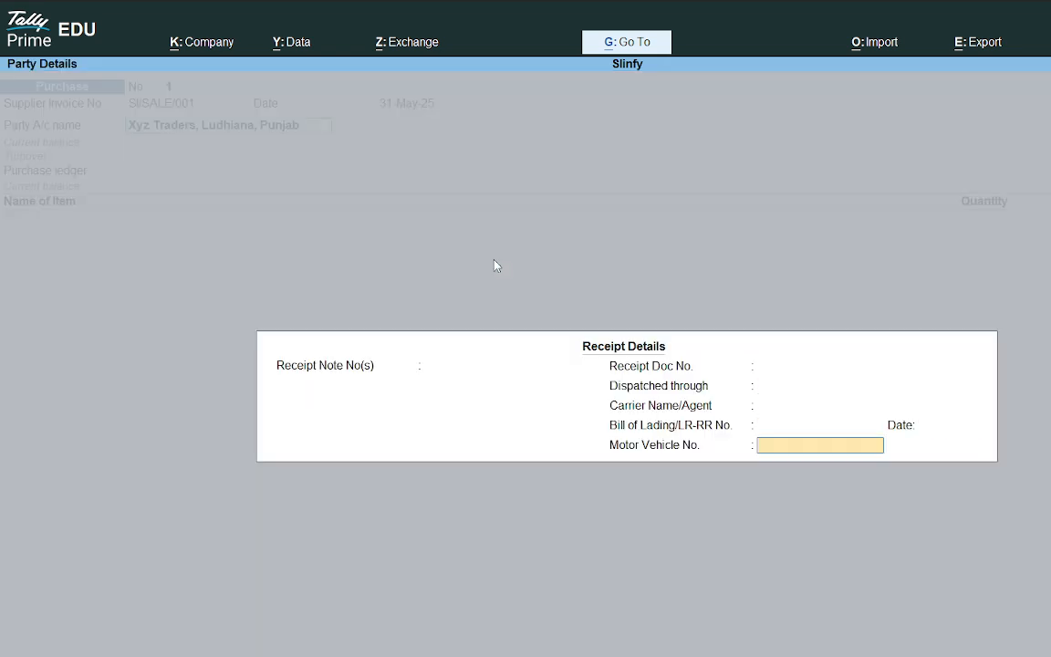
key("Return")
key("Return")
key("Return")
key("Return")
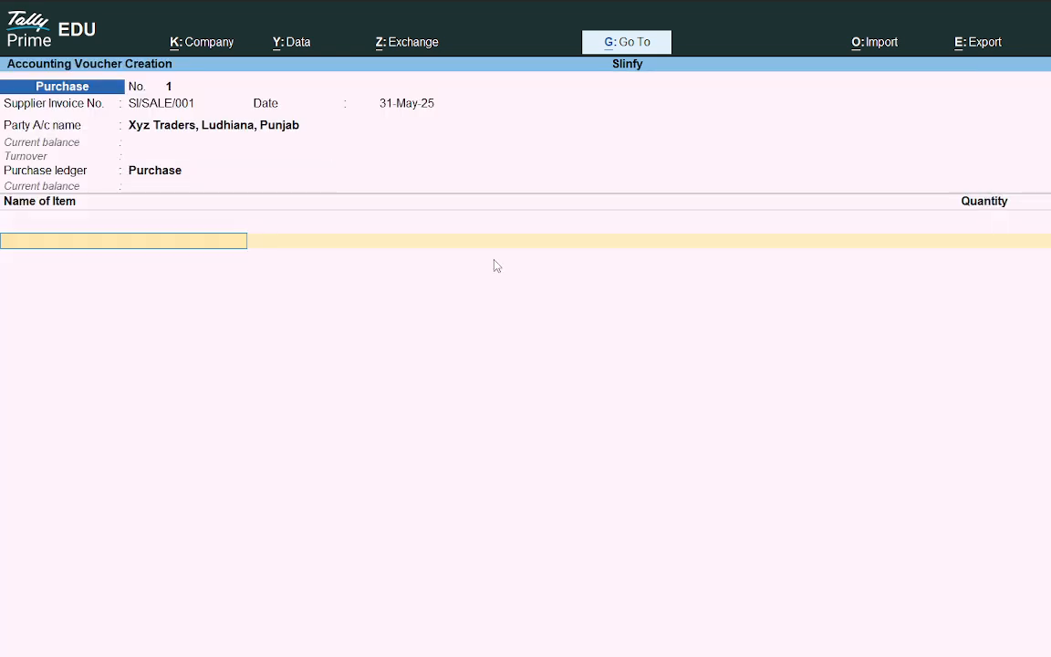
Step: Step back to the party name and review the party details before returning to the item line
key("BackSpace")
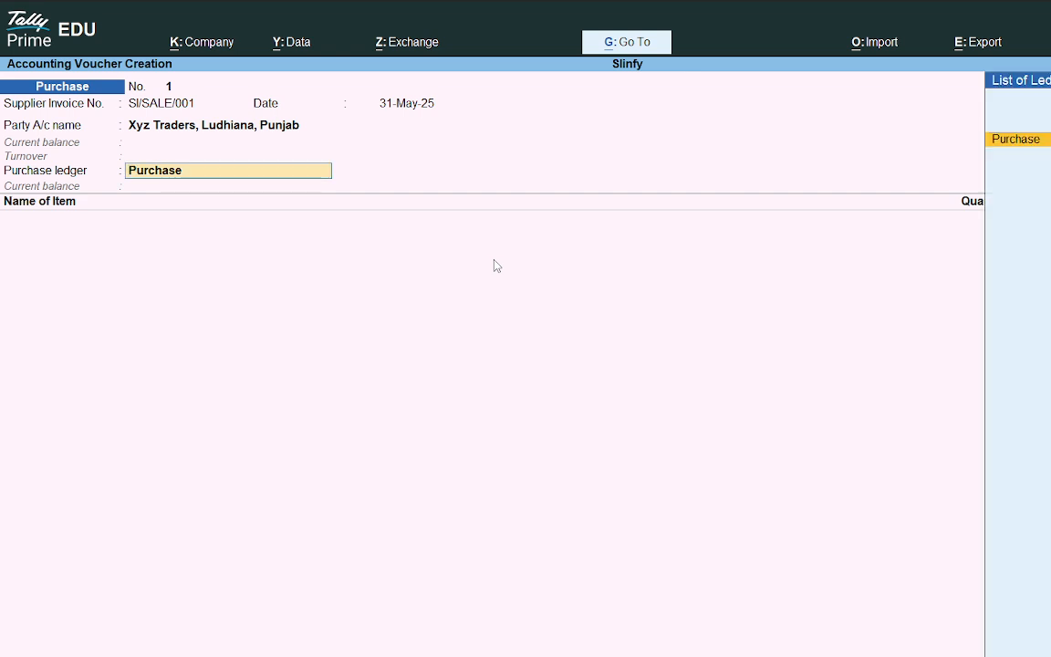
key("BackSpace")
key("Return")
key("Return")
key("Return")
key("Return")
key("Return")
key("Return")
key("Return")
key("Return")
key("Return")
key("Return")
key("Return")
key("Return")
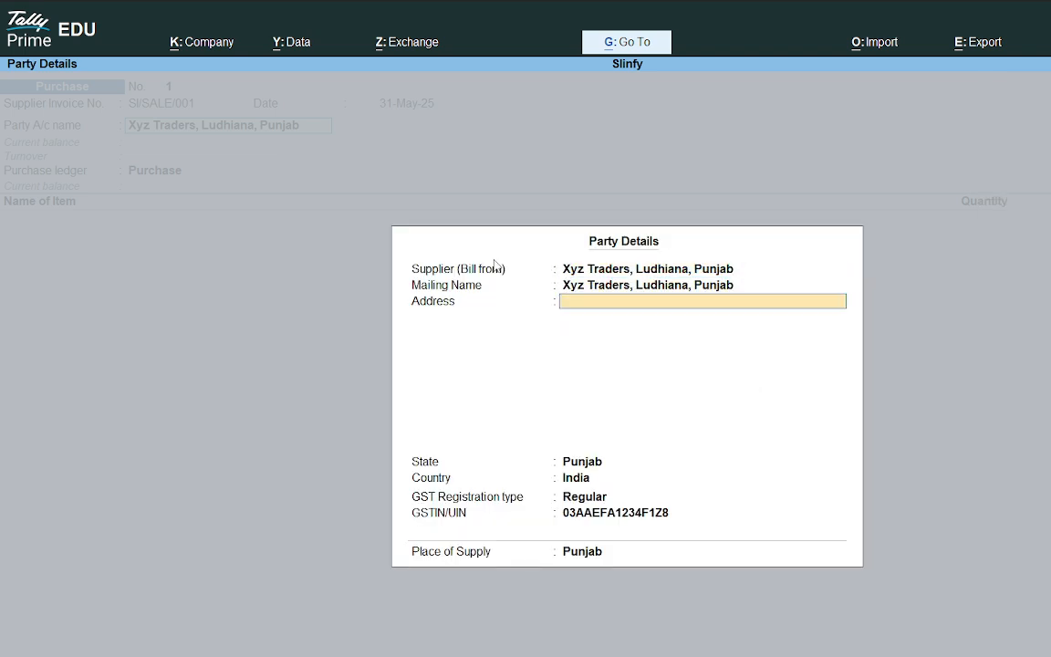
key("Return")
key("Return")
key("Return")
key("Return")
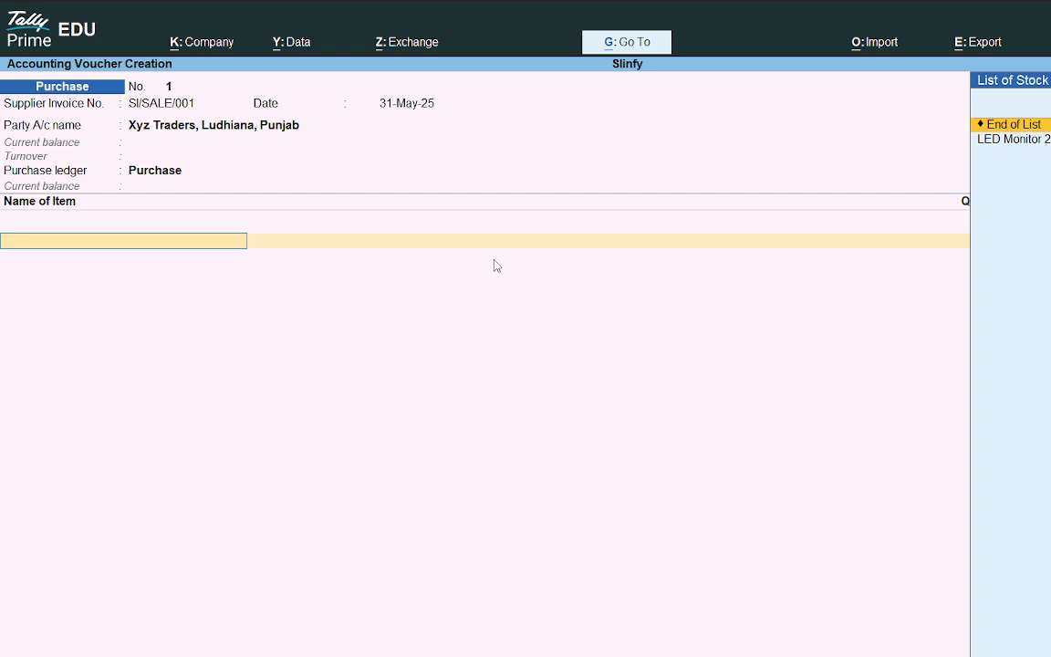
Step: Select LED Monitor 24" as the item and enter a quantity of 5 as shown on the invoice
key("Down")
key("Return")
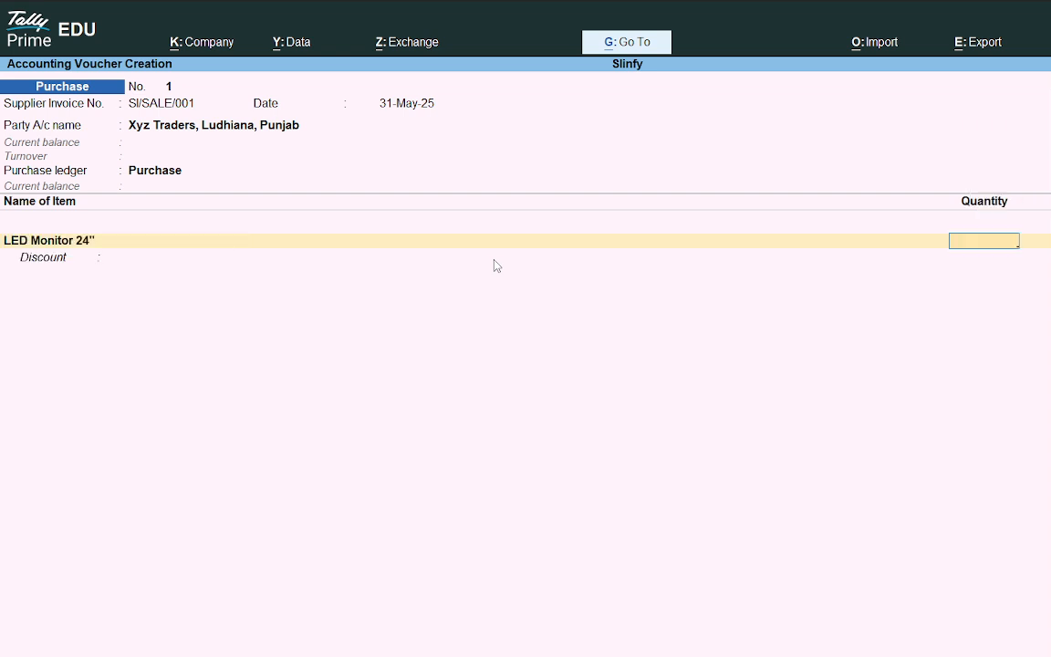
key("alt+Tab")
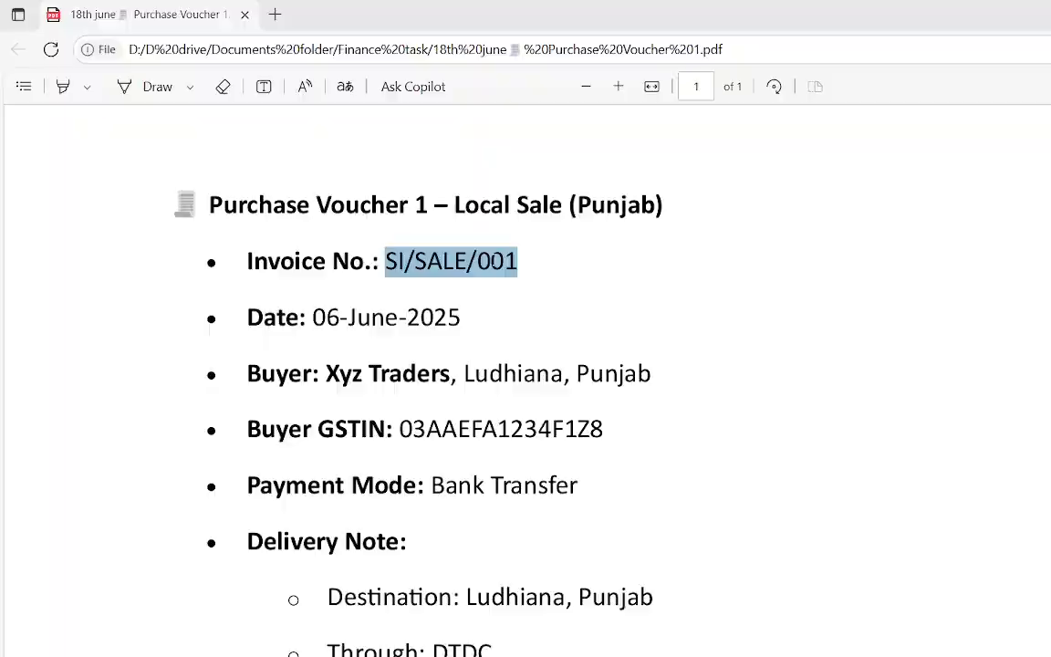
scroll(390, 514, "down", 6)
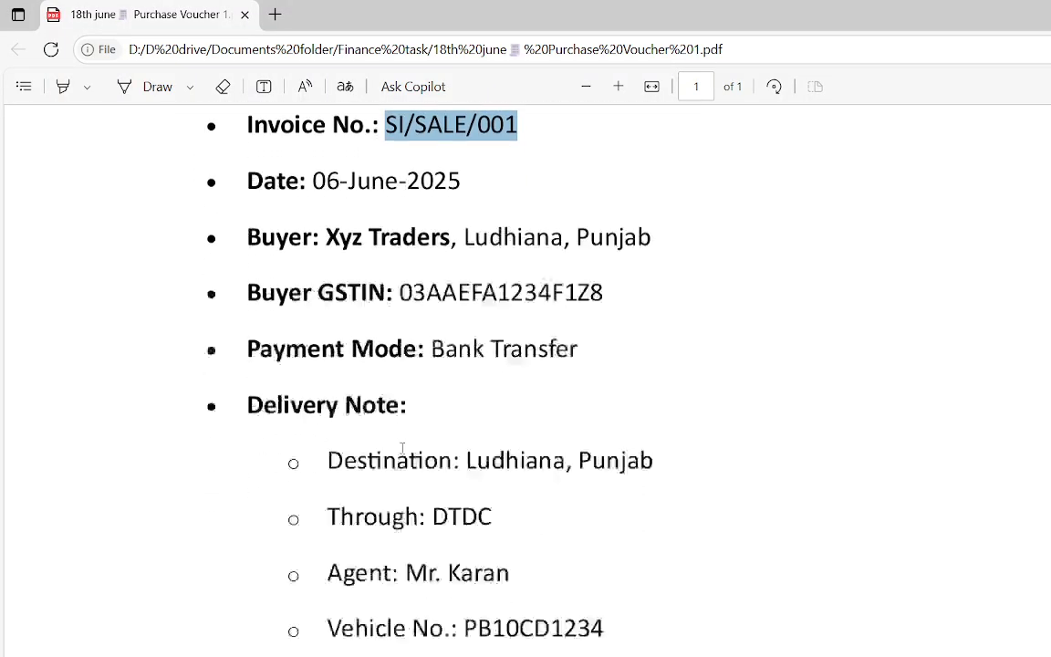
key("alt+Tab")
type("5")
key("Return")
Step: Check the invoice rate and enter 7000 as the LED Monitor 24" rate
key("alt+Tab")
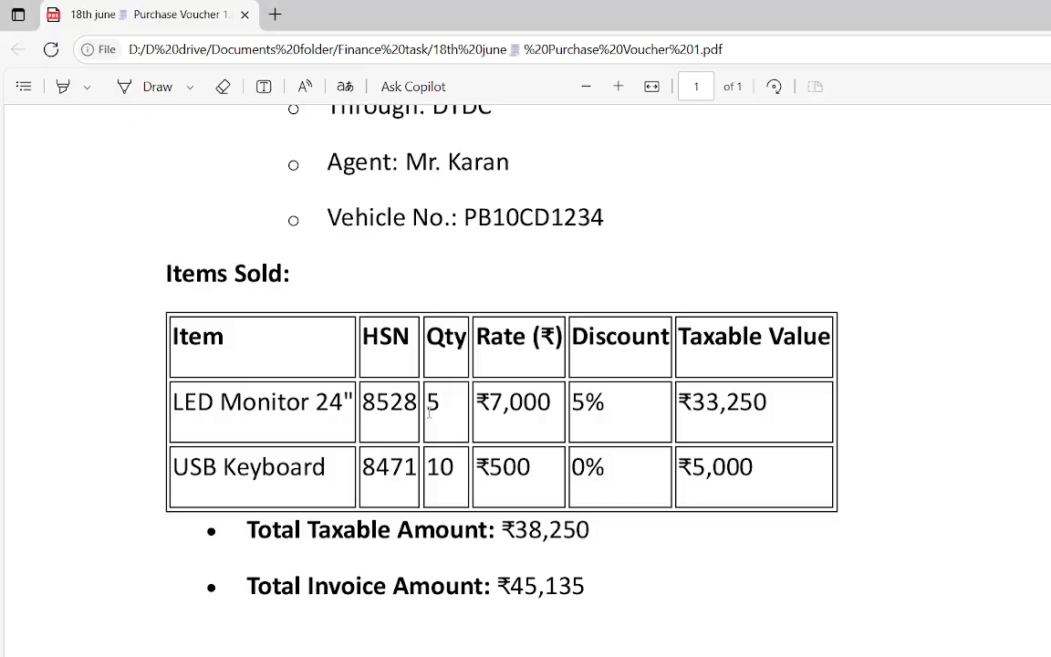
key("alt+Tab")
type("7000")
key("Return")
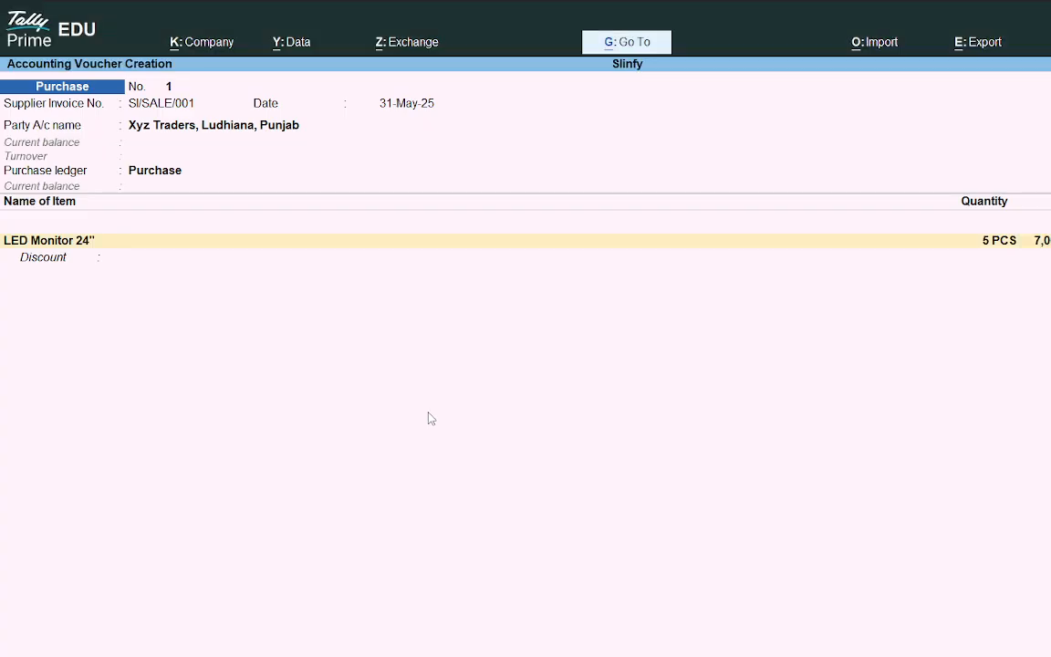
Step: Check the invoice discount and enter a 5% discount for the LED Monitor 24" line
key("alt+Tab")
key("alt+Tab")
key("alt+Tab")
left_click_drag(771, 404, 684, 420)
key("alt+Tab")
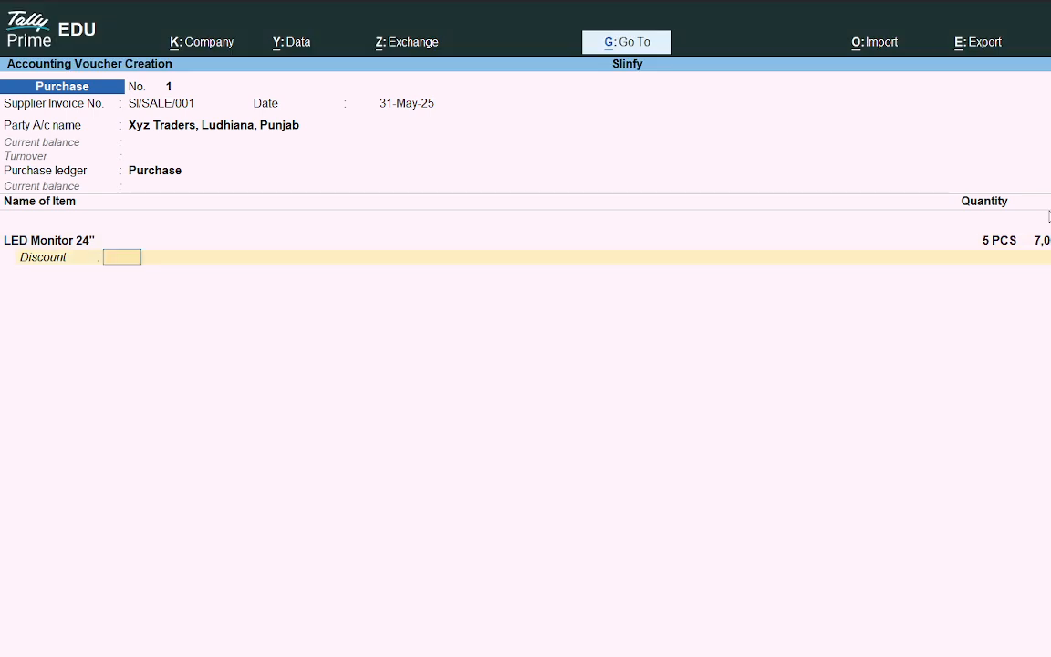
type("5")
key("Return")
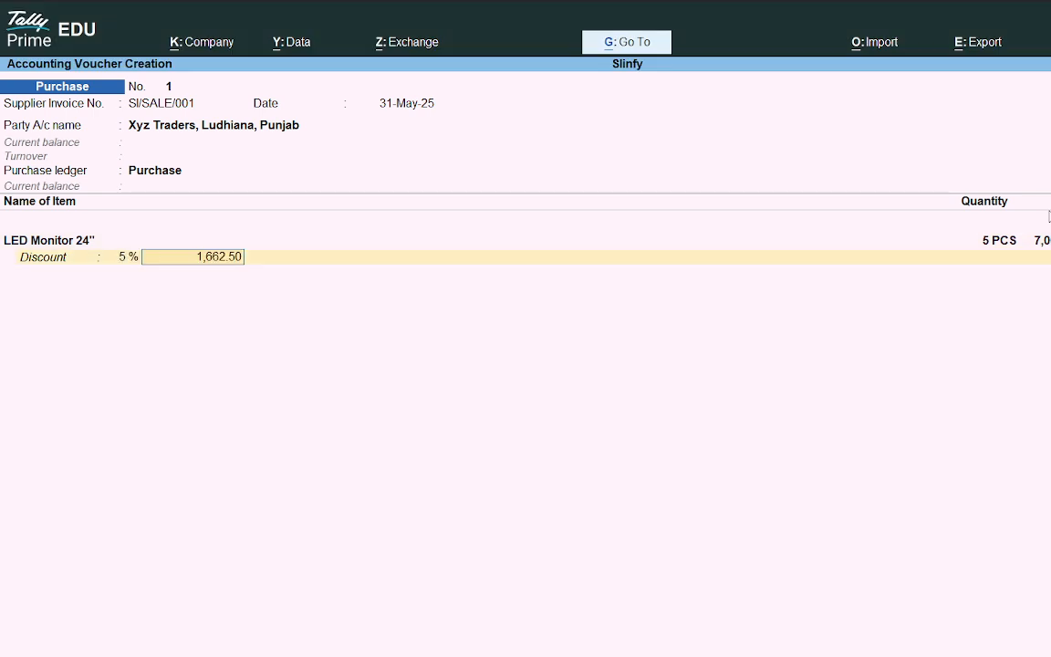
key("Return")
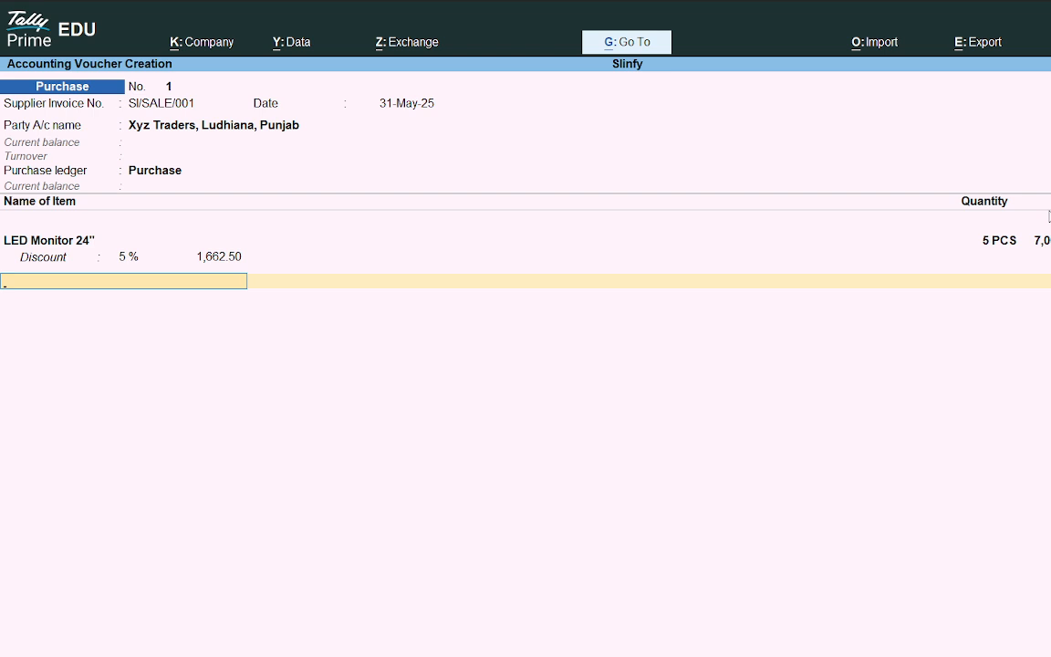
key("BackSpace")
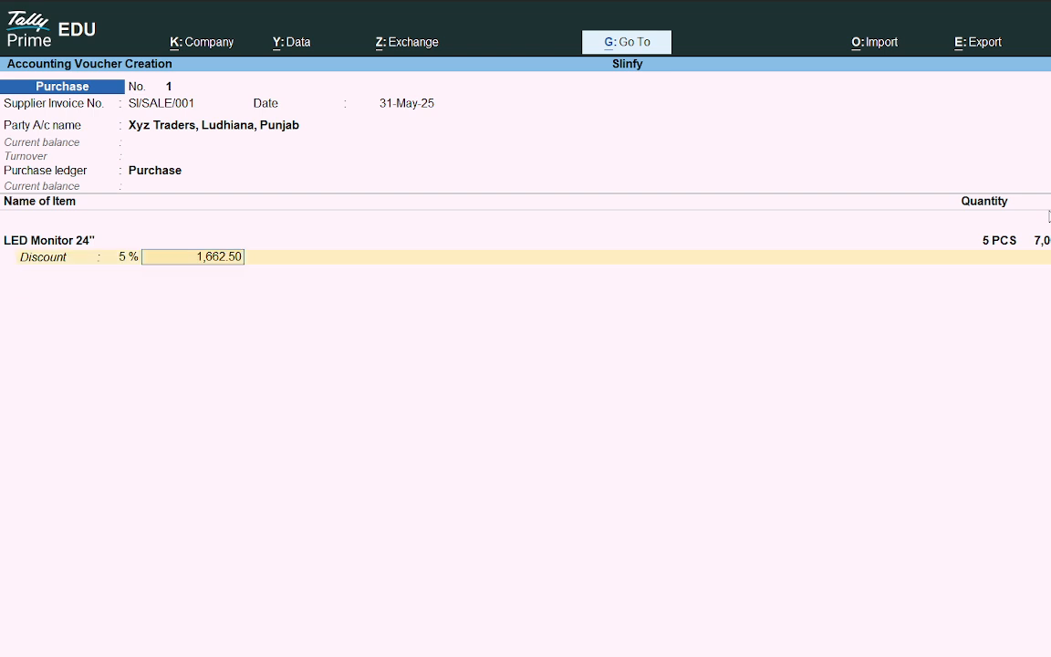
key("Return")
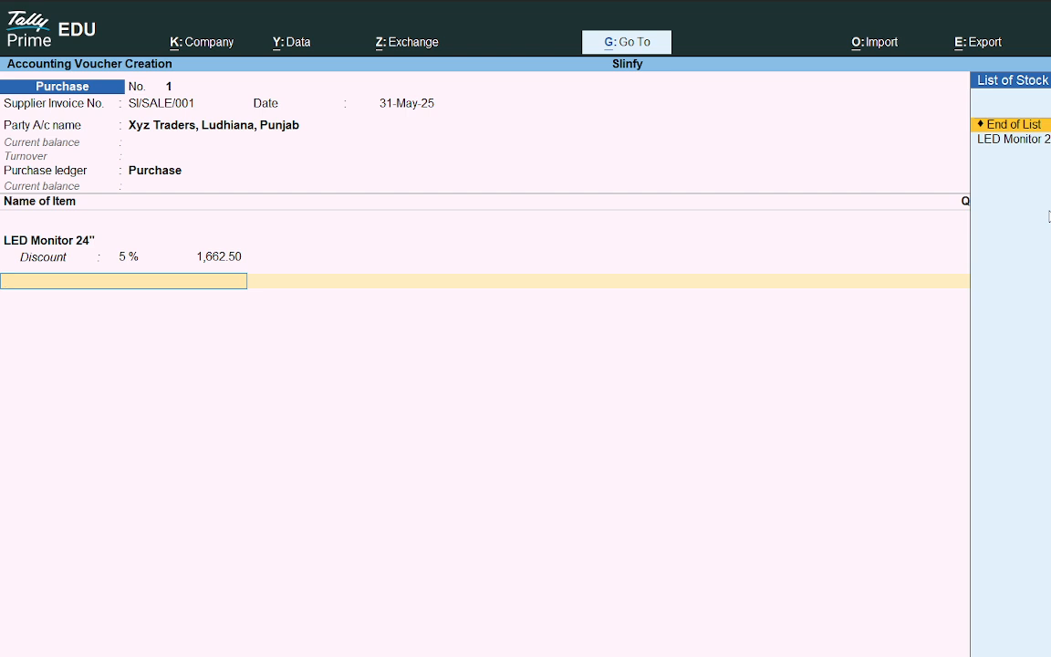
key("alt+c")
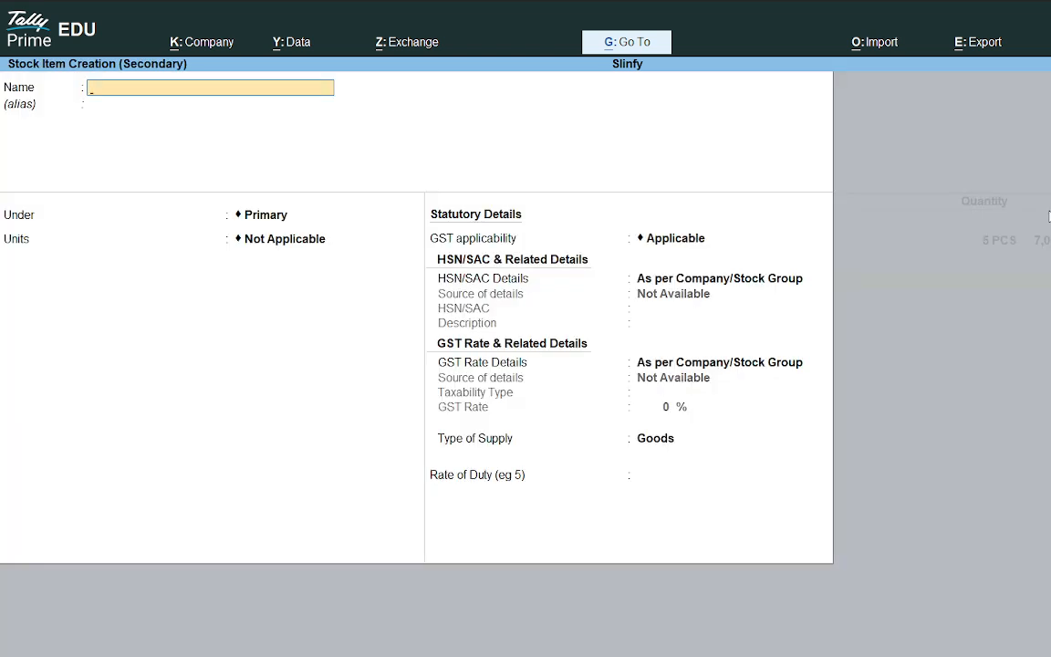
key("Escape")
key("y")
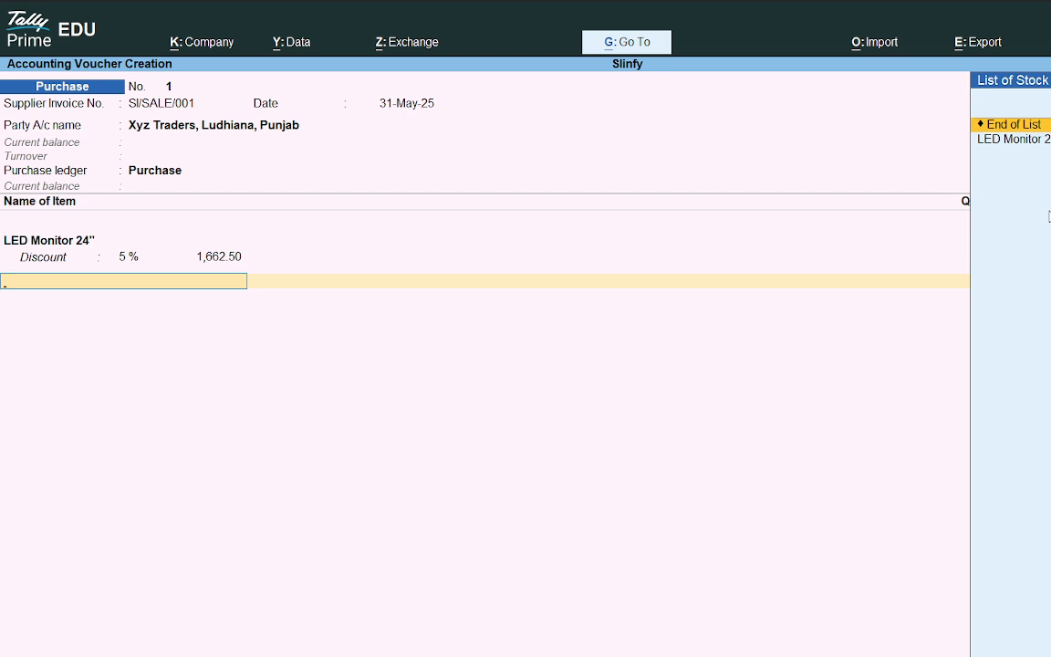
Step: End the item list, record a new bill reference with 5 days' credit, and save the voucher
key("Return")
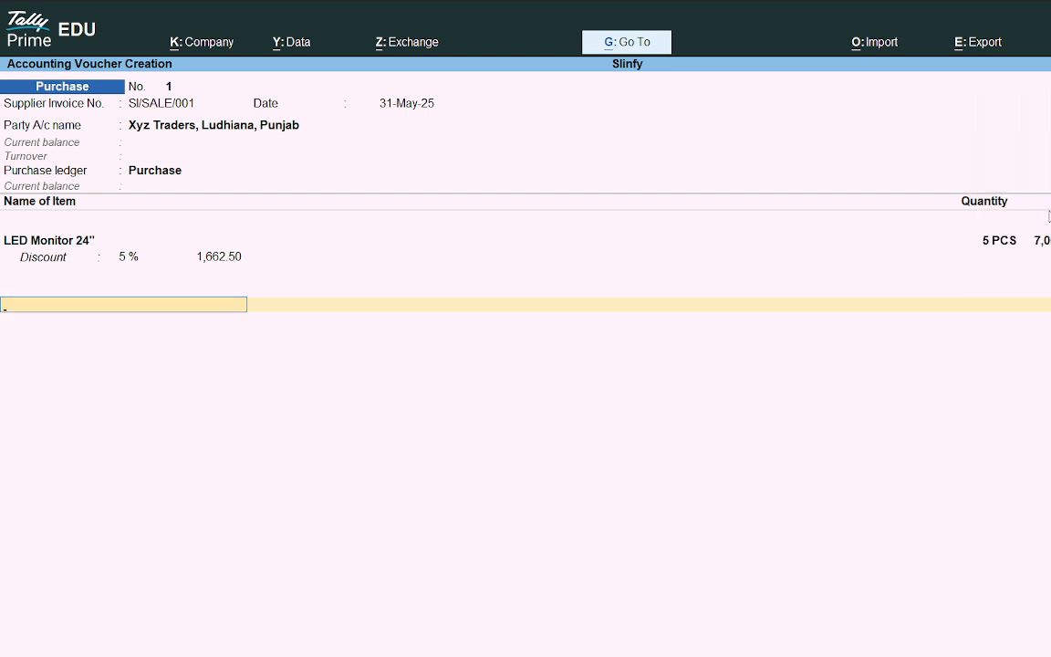
key("Return")
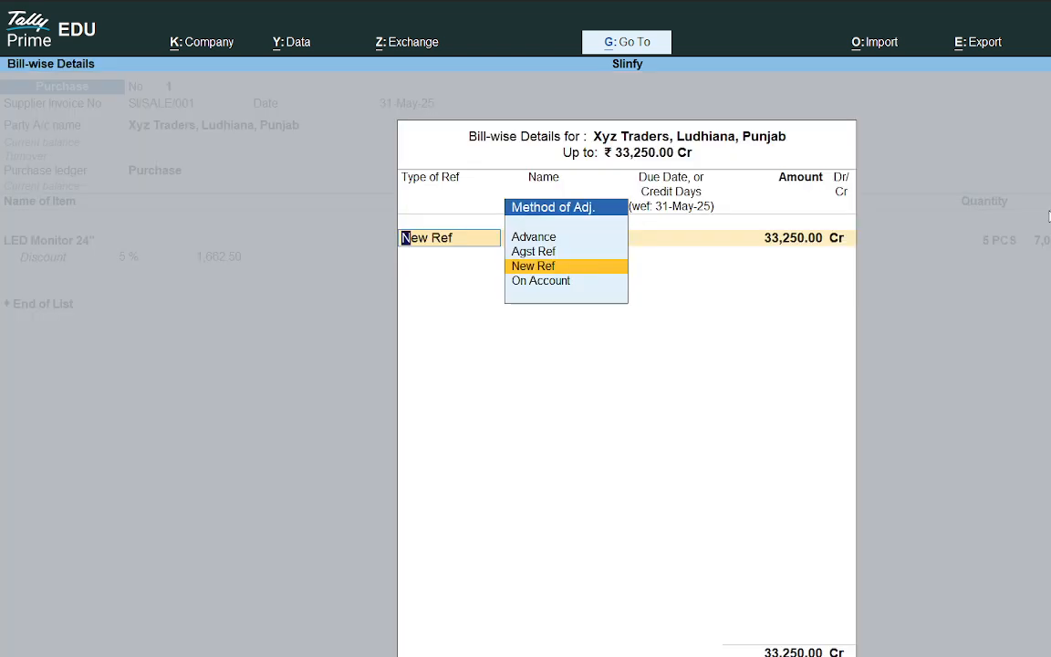
key("Return")
key("Return")
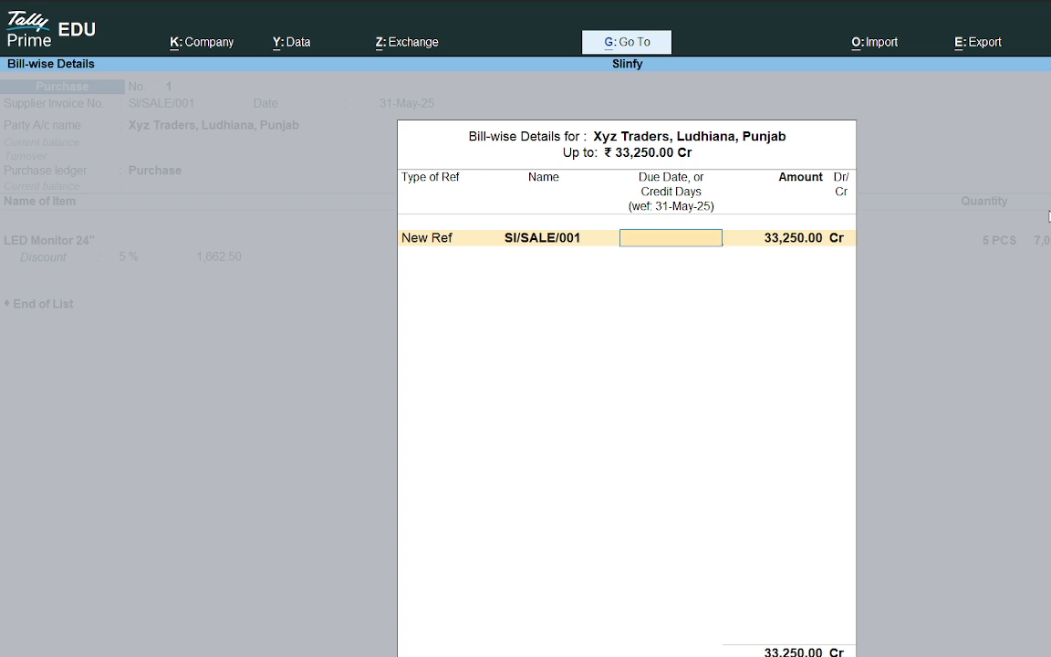
type("5")
key("Return")
key("Return")
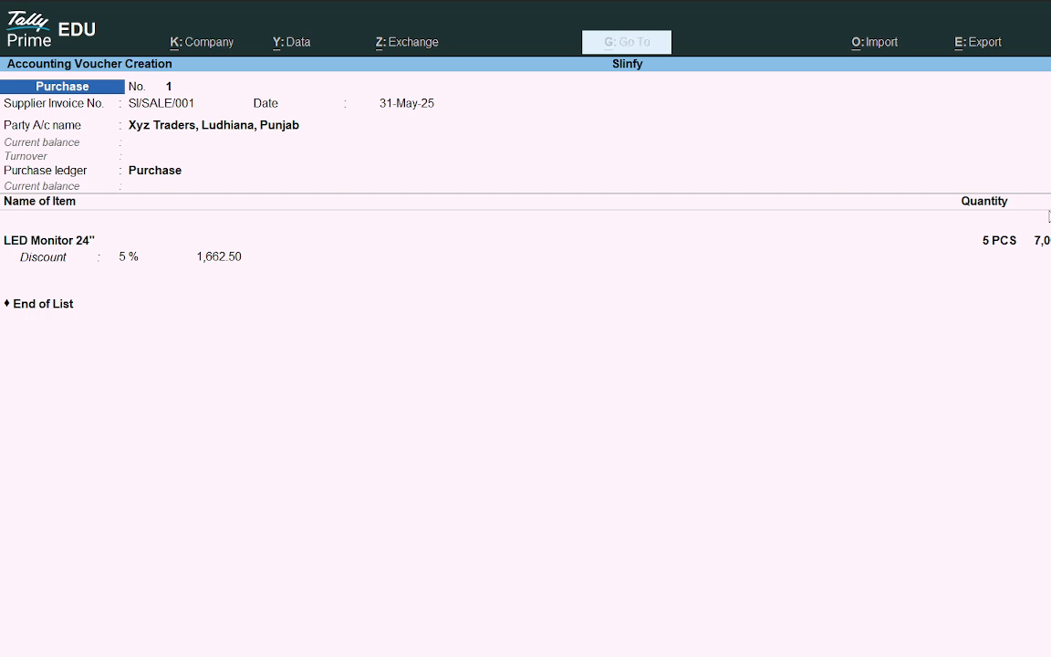
key("Return")
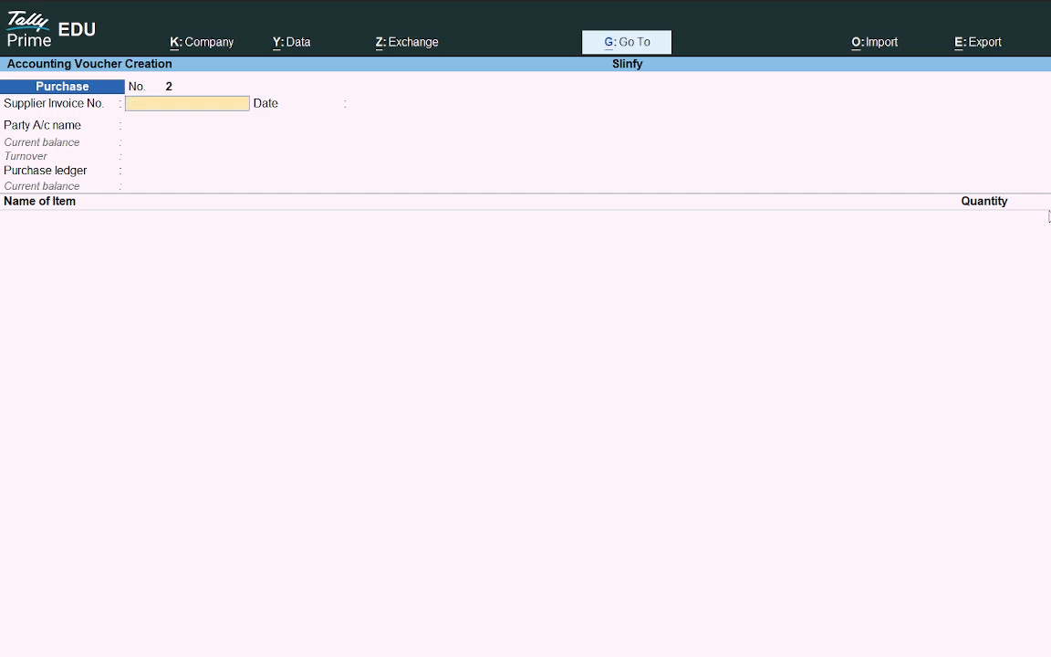
Step: Reopen the saved purchase voucher 1 to review its entries and details, then leave it unchanged
key("Page_Up")
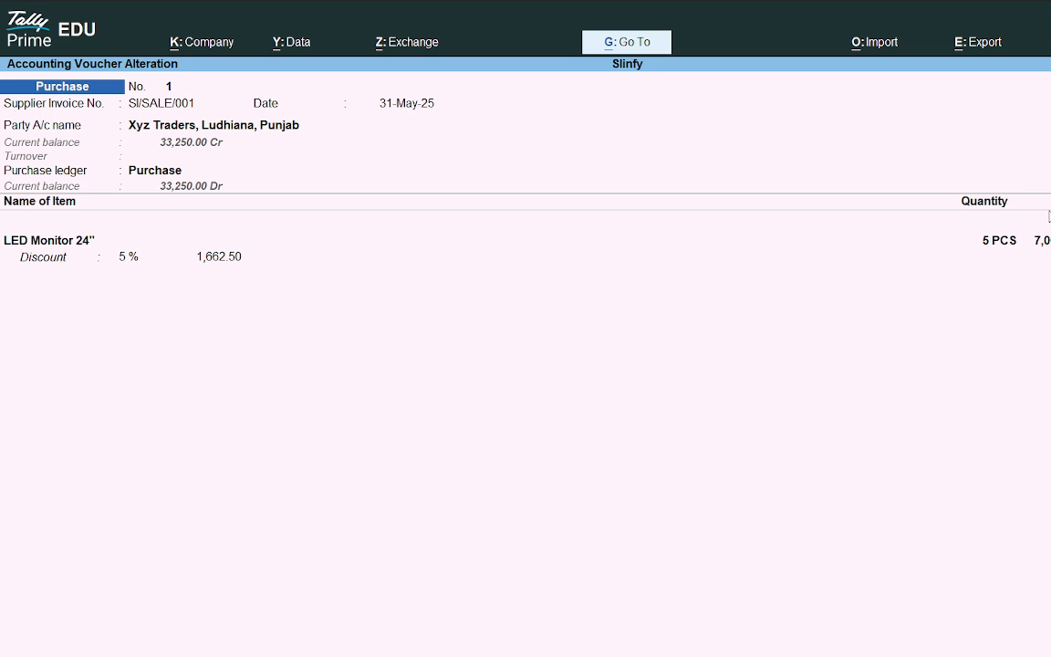
key("Return")
key("Return")
key("Return")
key("Return")
key("Return")
key("Return")
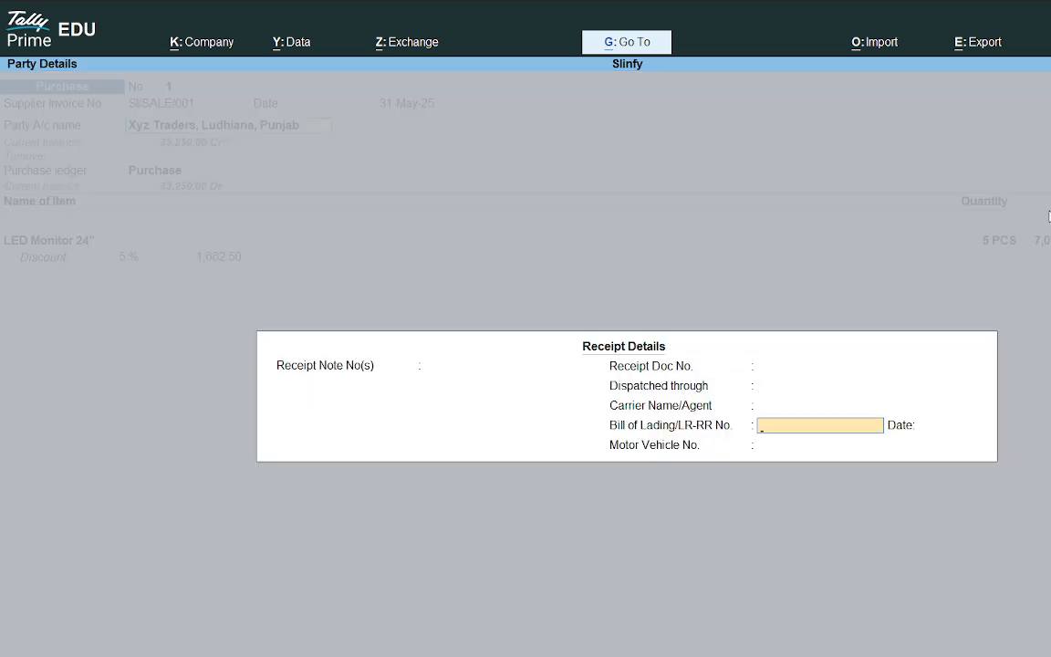
key("Escape")
key("Escape")
key("Return")
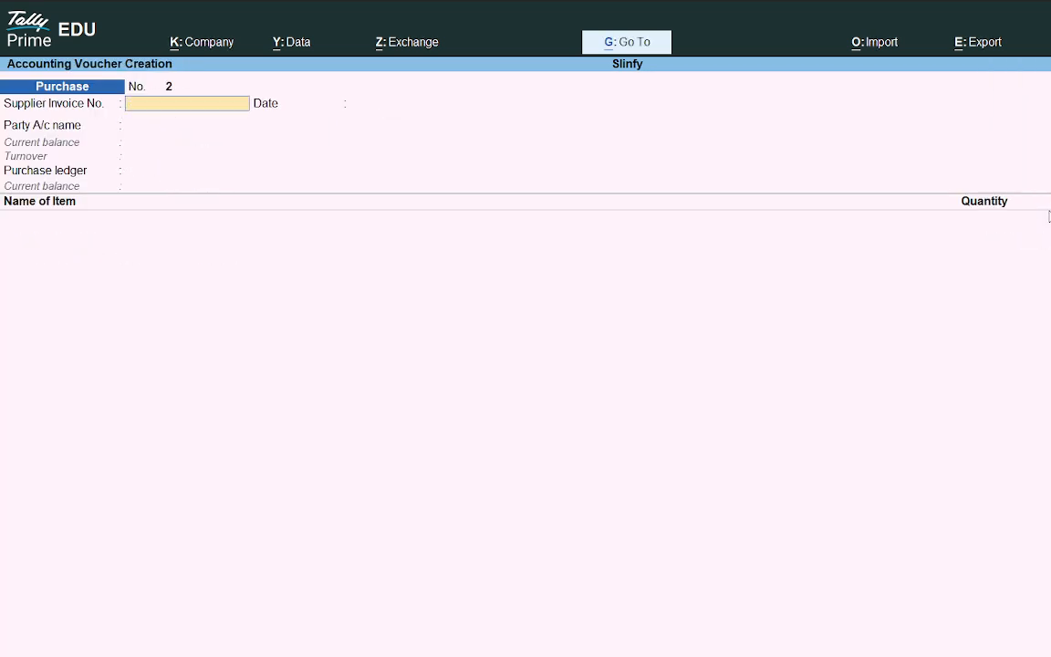